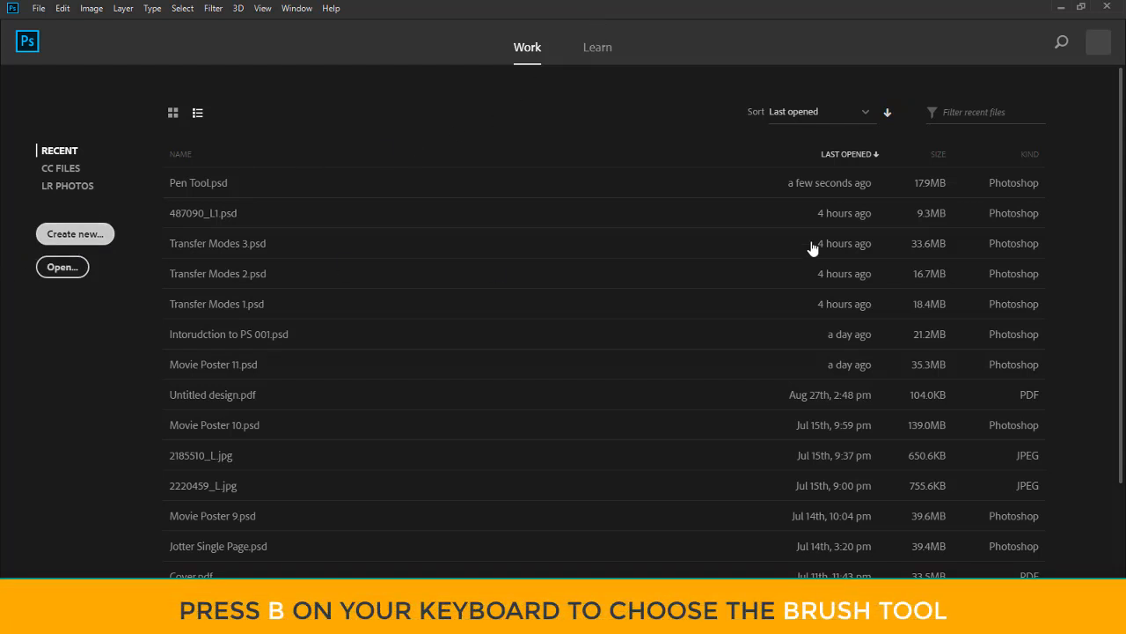
Create a new 8.268 × 5.827 inch landscape document at 300 pixels/inch and activate the Brush tool
key(ctrl+n)
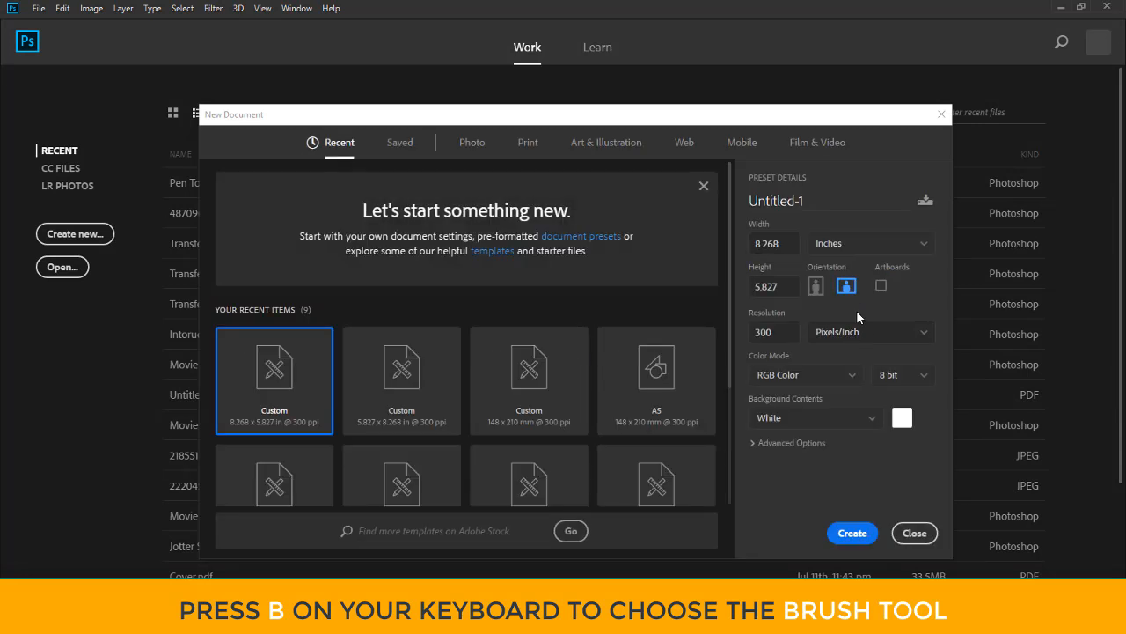
click(850, 533)
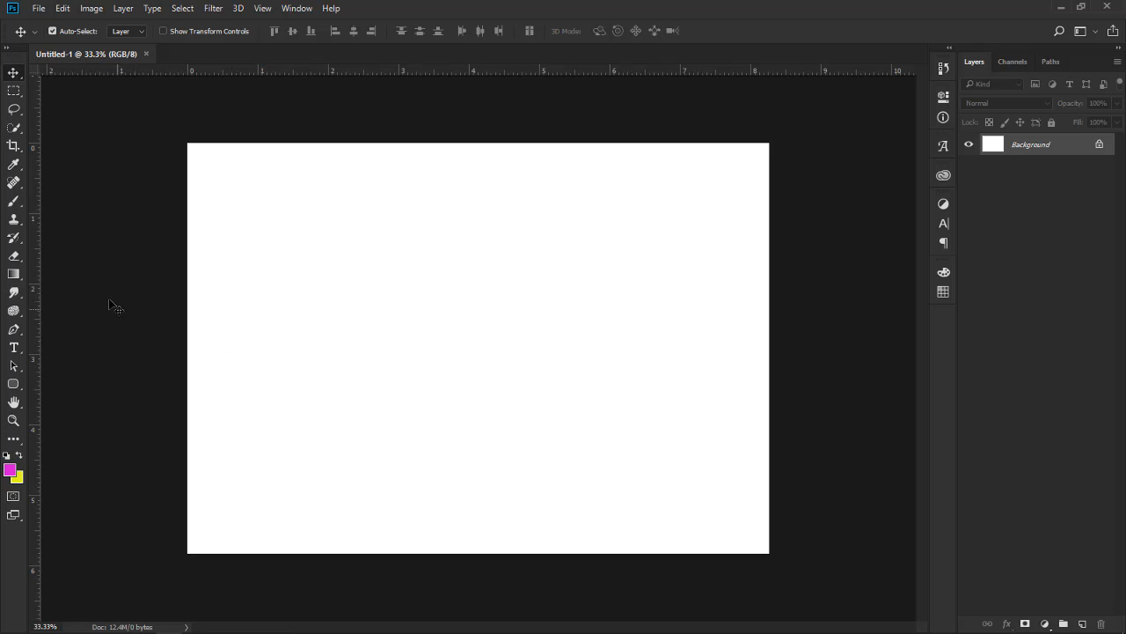
click(10, 205)
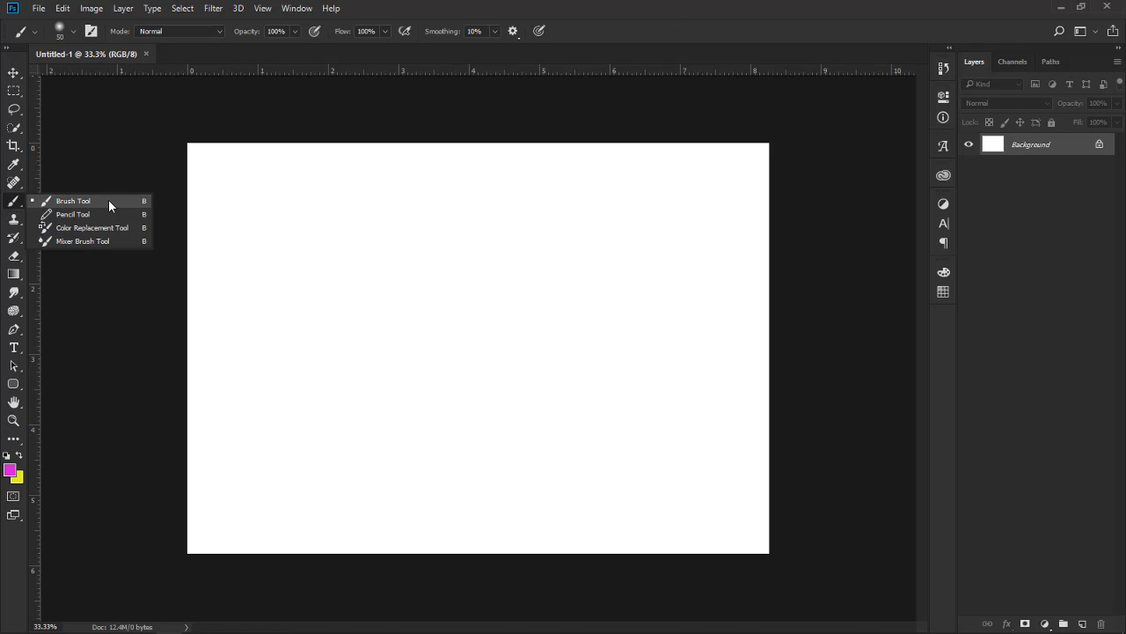
click(109, 204)
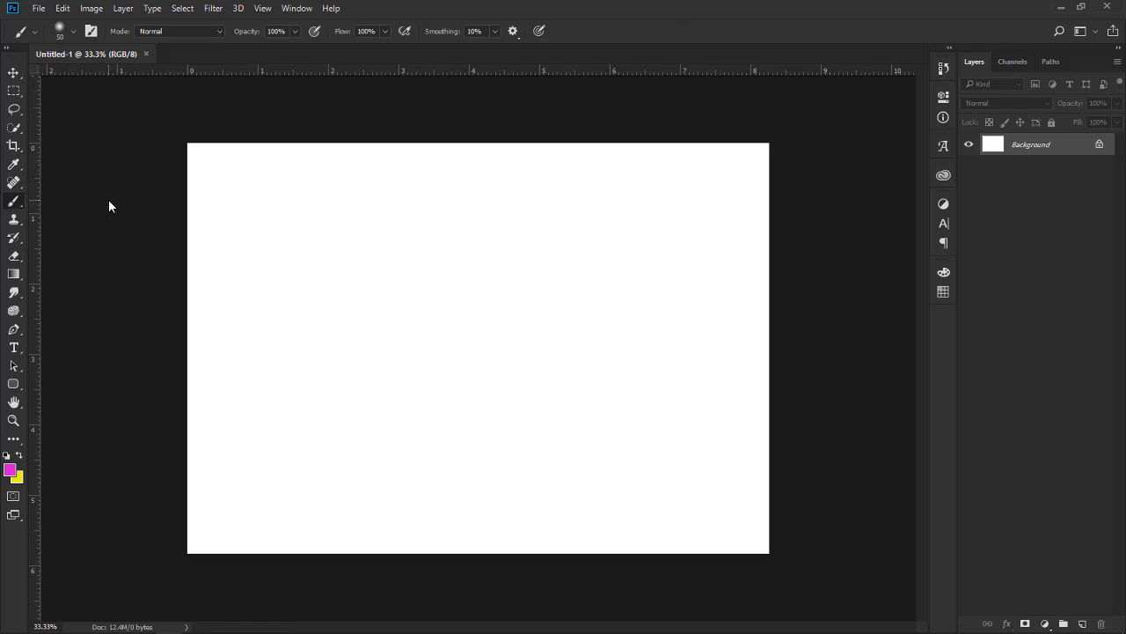
Look through the brush presets in the General, Dry Media, Wet Media and Special Effects groups
click(72, 32)
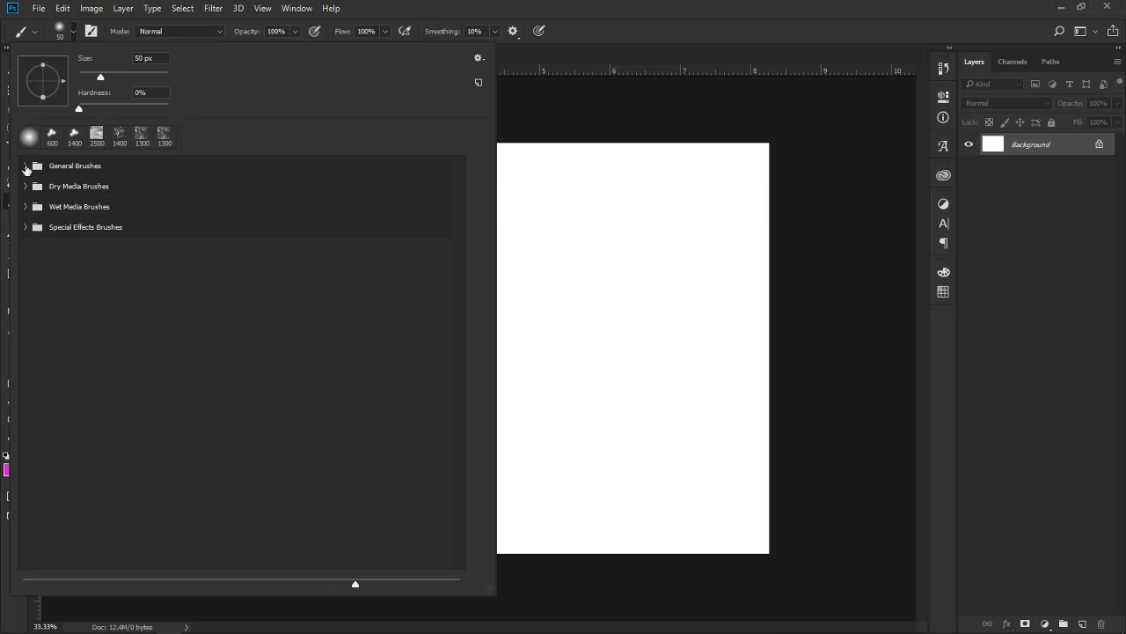
click(25, 166)
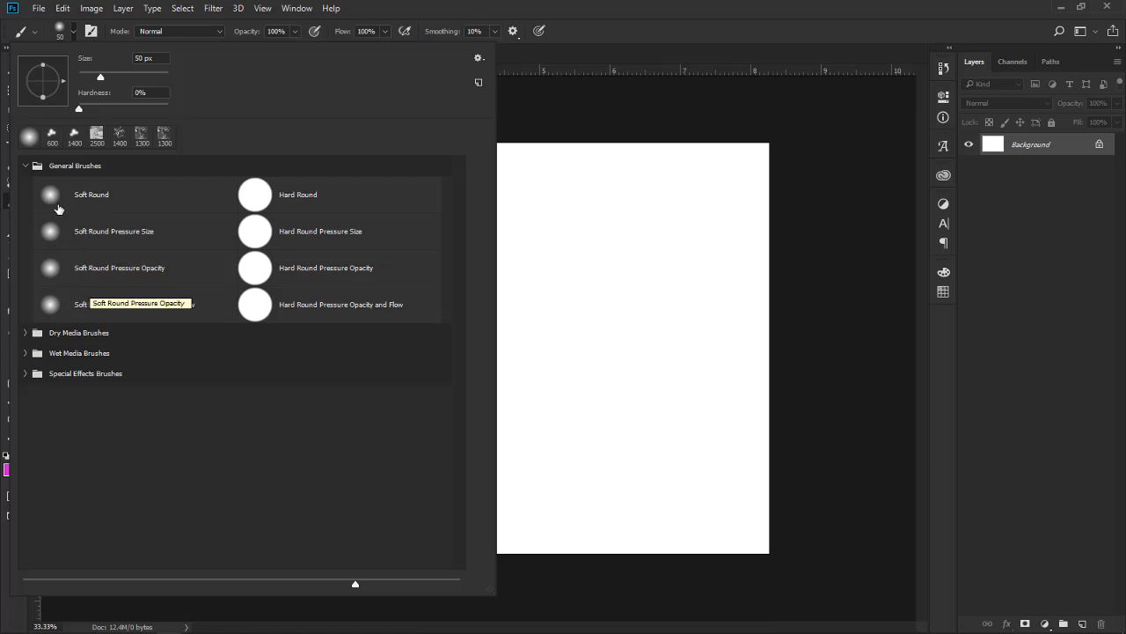
click(28, 165)
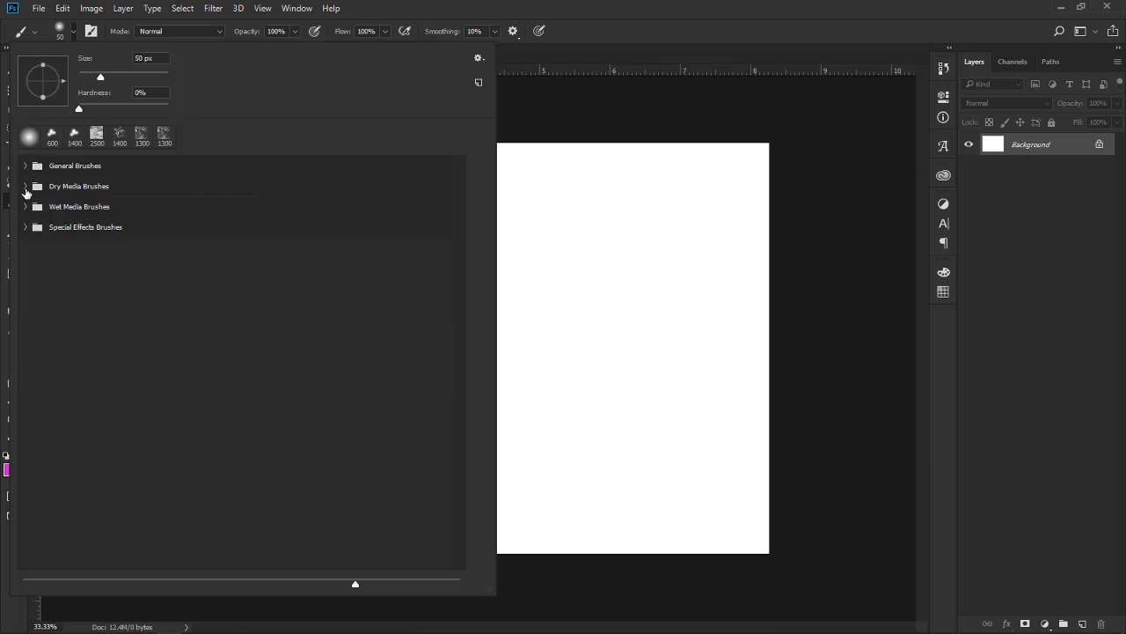
click(25, 185)
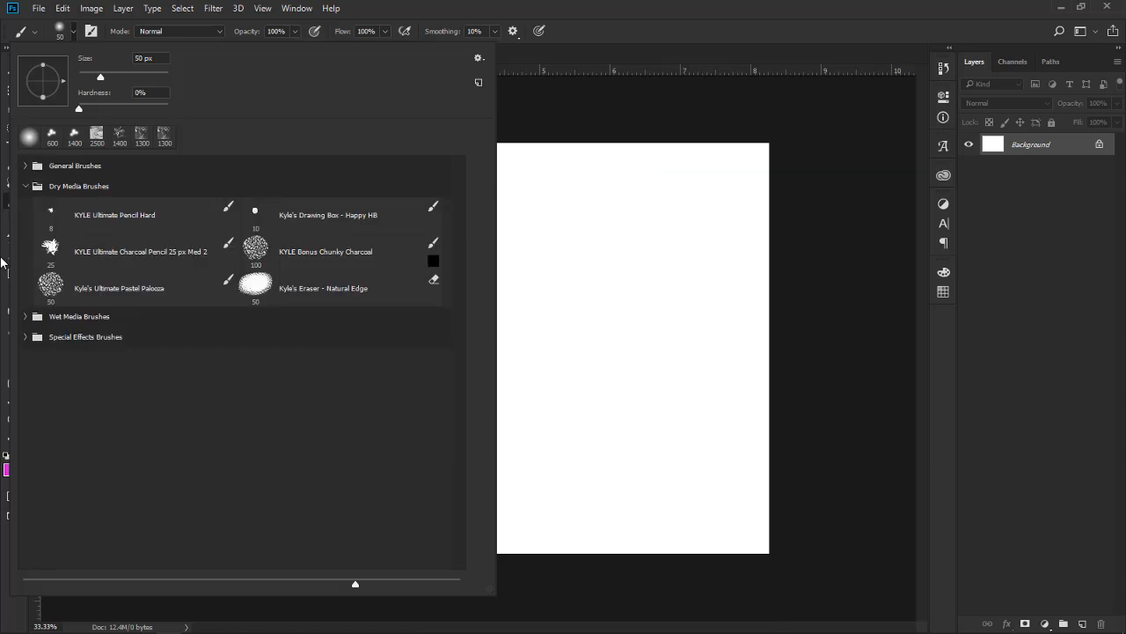
click(28, 186)
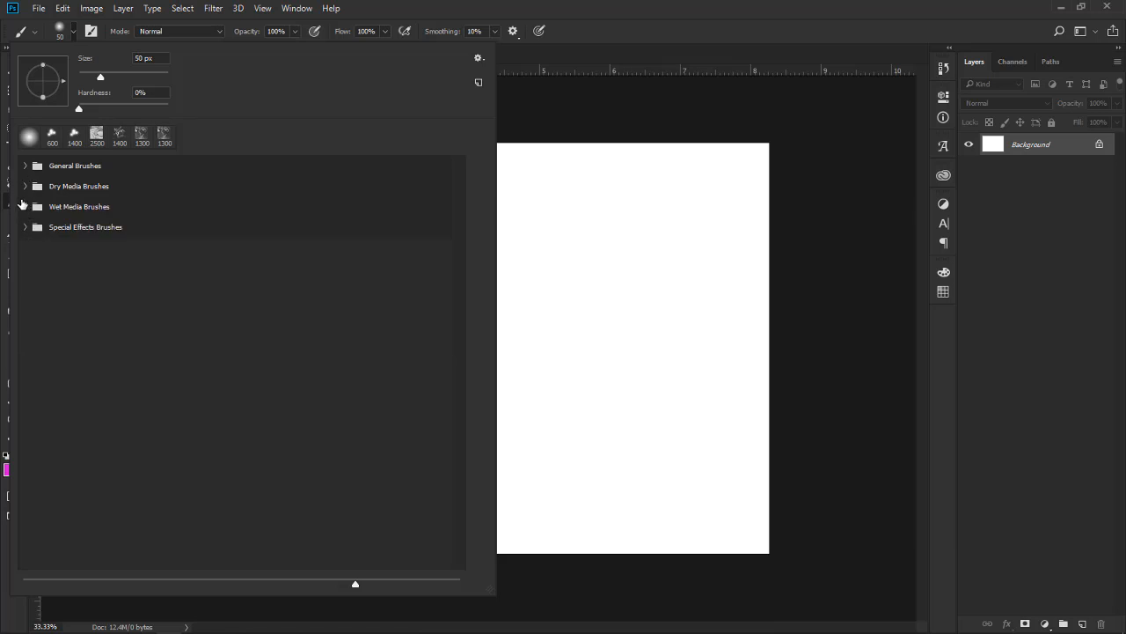
click(20, 202)
click(26, 206)
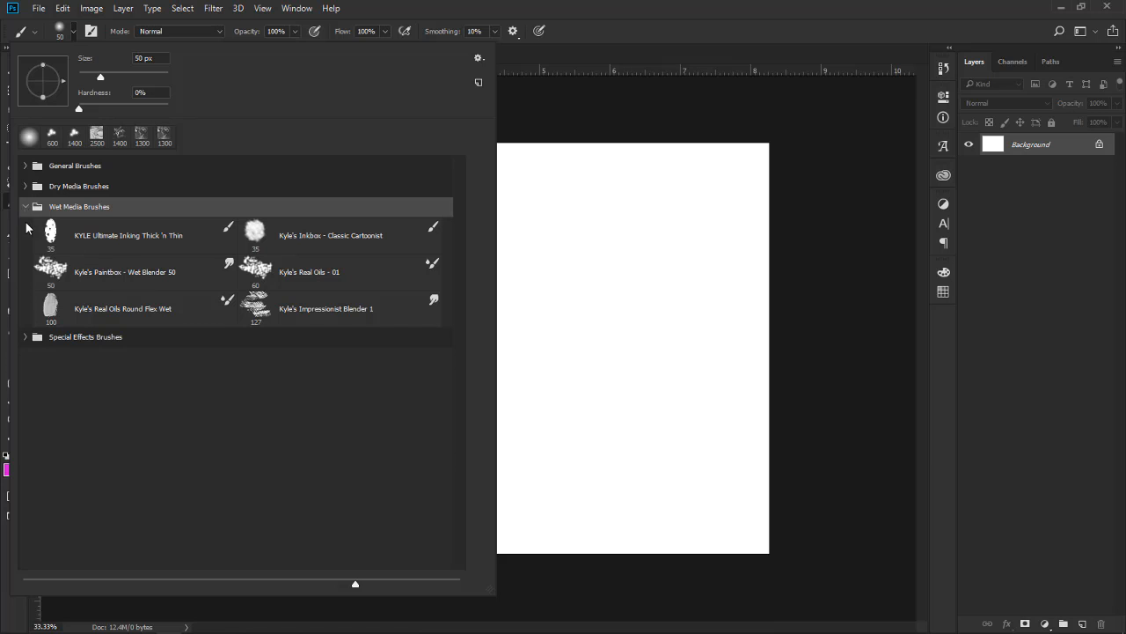
click(26, 204)
click(26, 228)
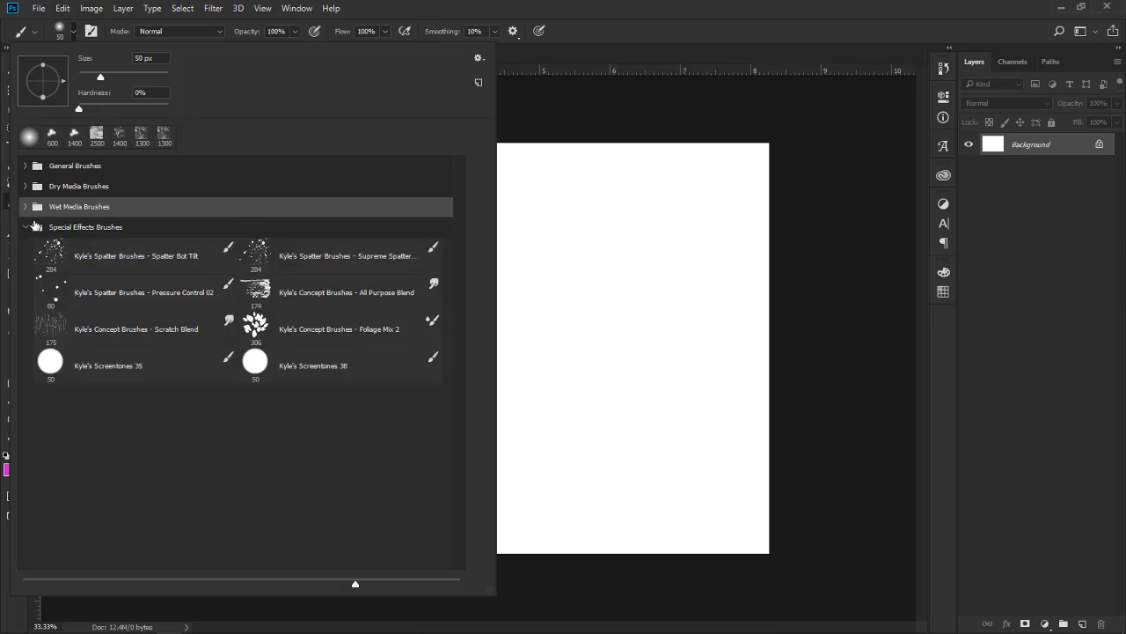
click(26, 227)
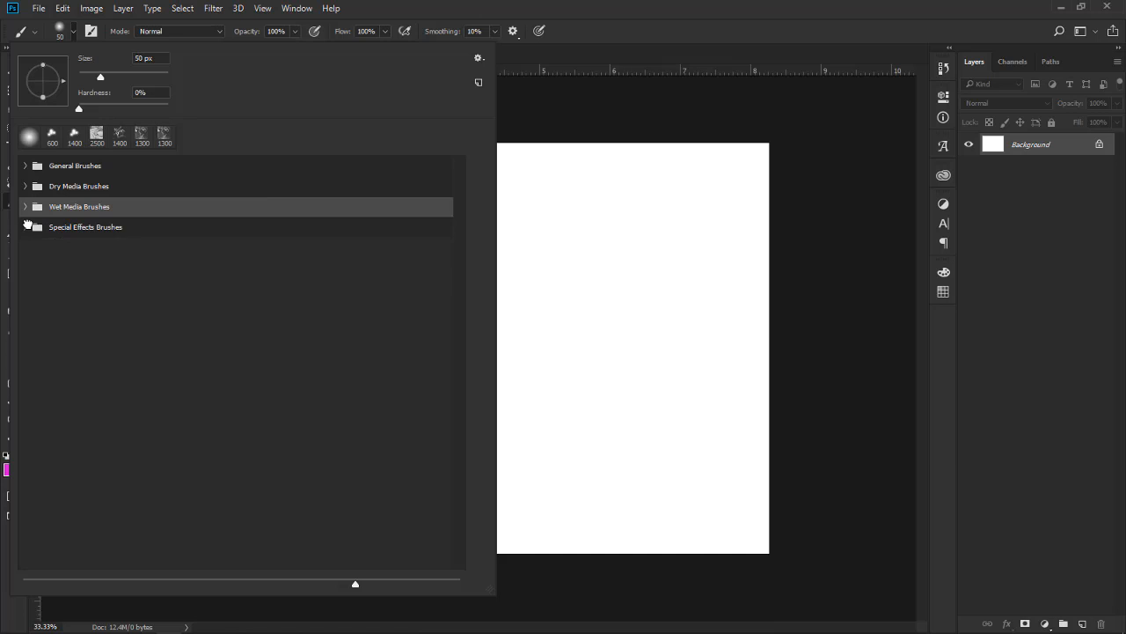
Examine the brush preset picker's options, then close the picker and undo the stray dab on the canvas
click(479, 58)
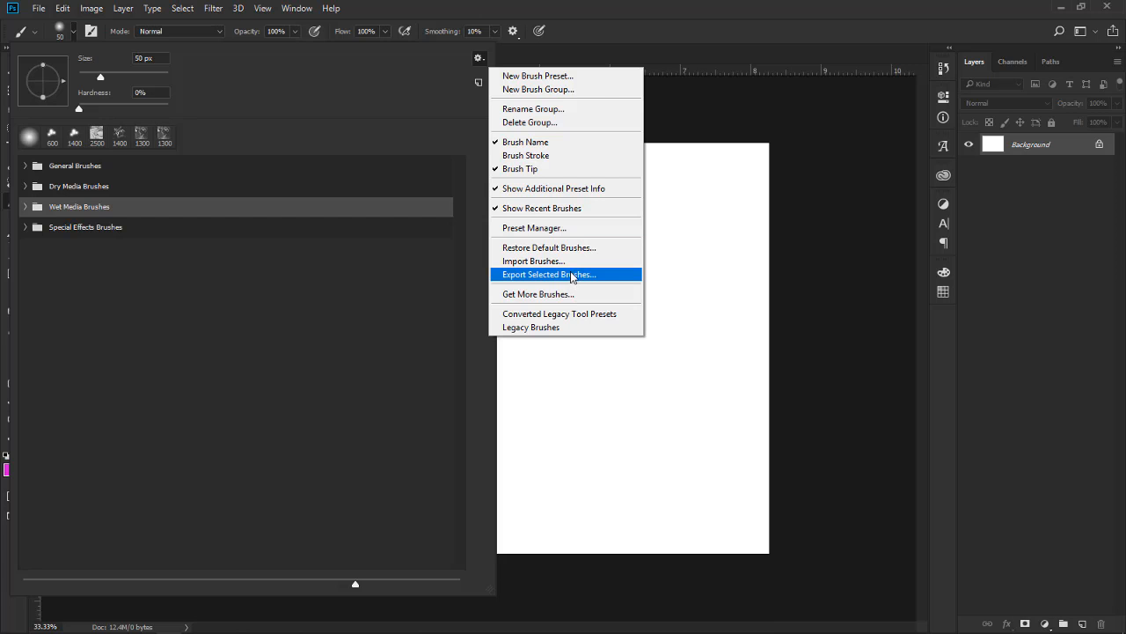
click(429, 67)
click(480, 59)
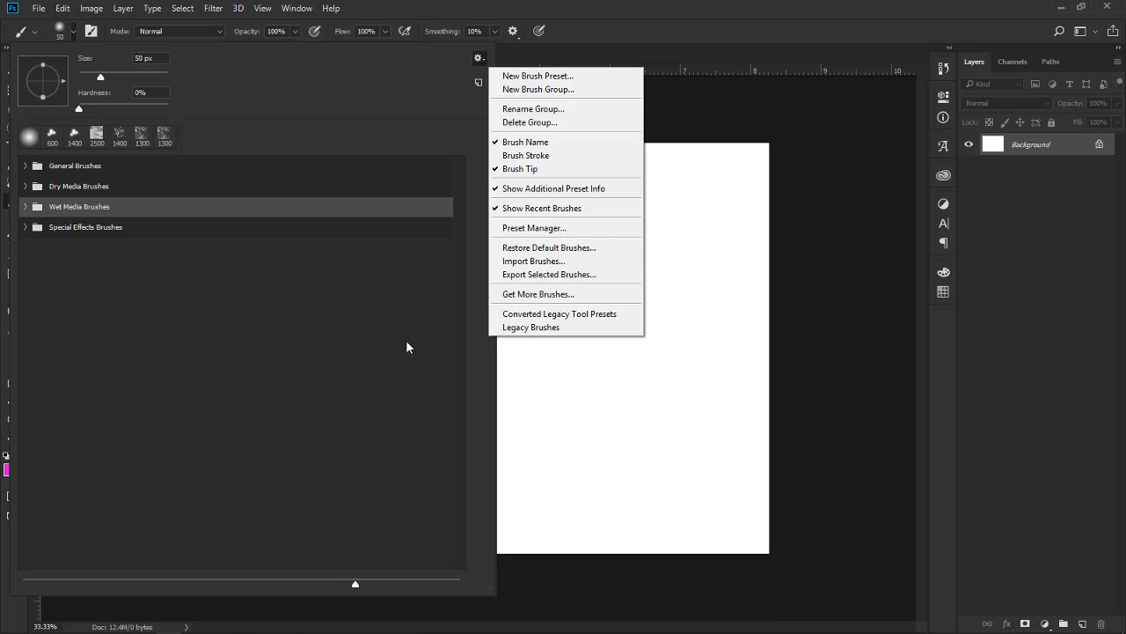
click(606, 387)
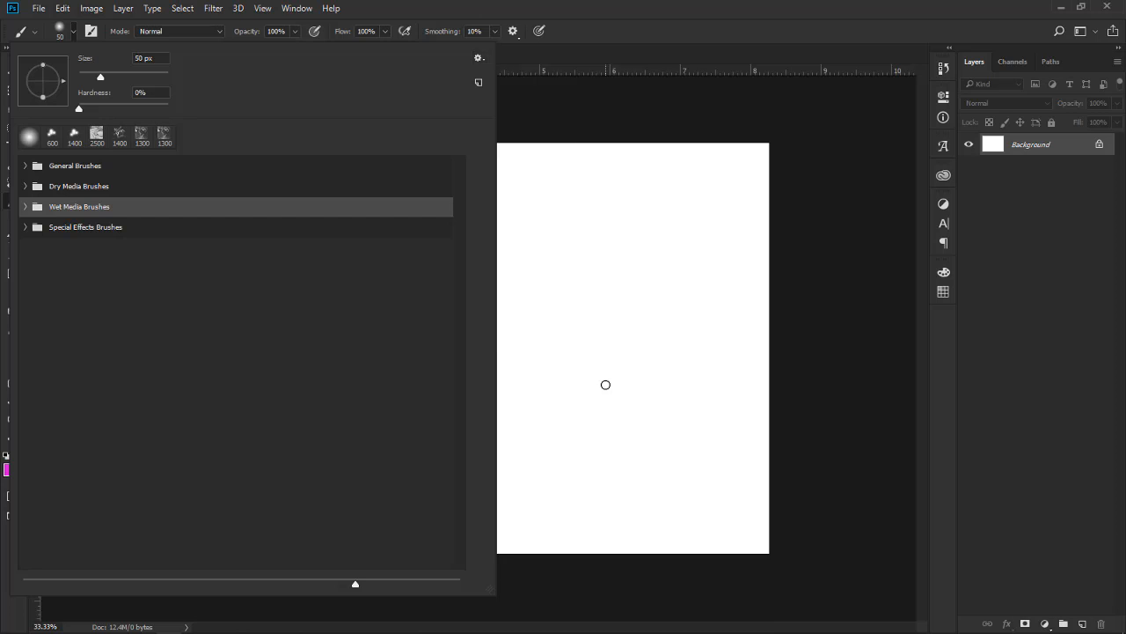
click(606, 384)
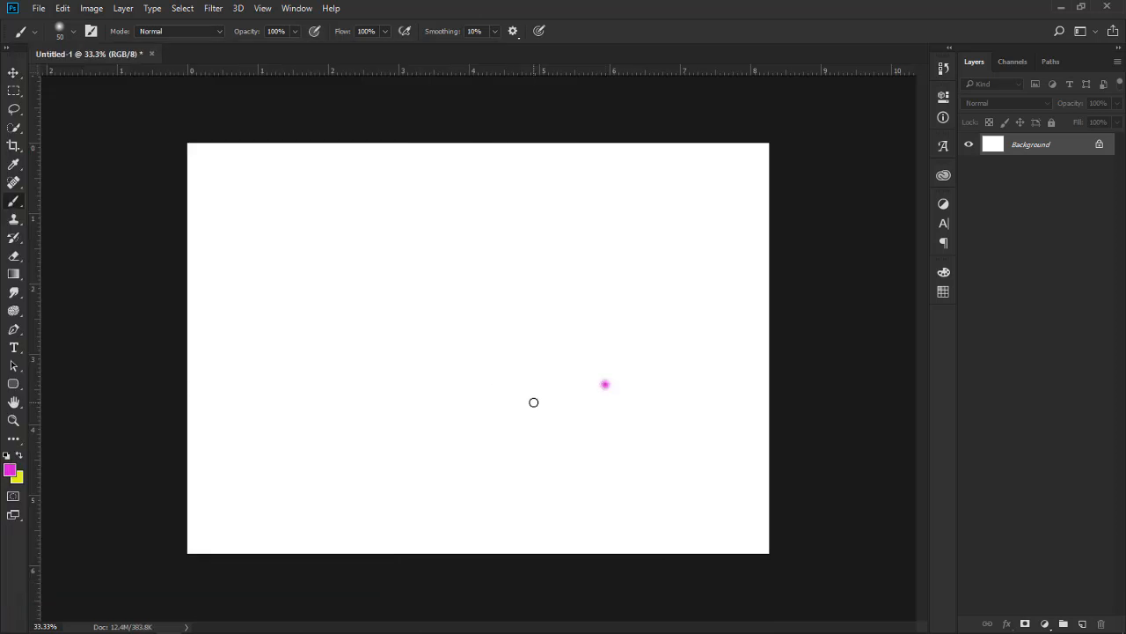
key(ctrl+z)
Fill the Background layer with a pinkish-red foreground colour (#e70f61) using the Paint Bucket tool
click(14, 280)
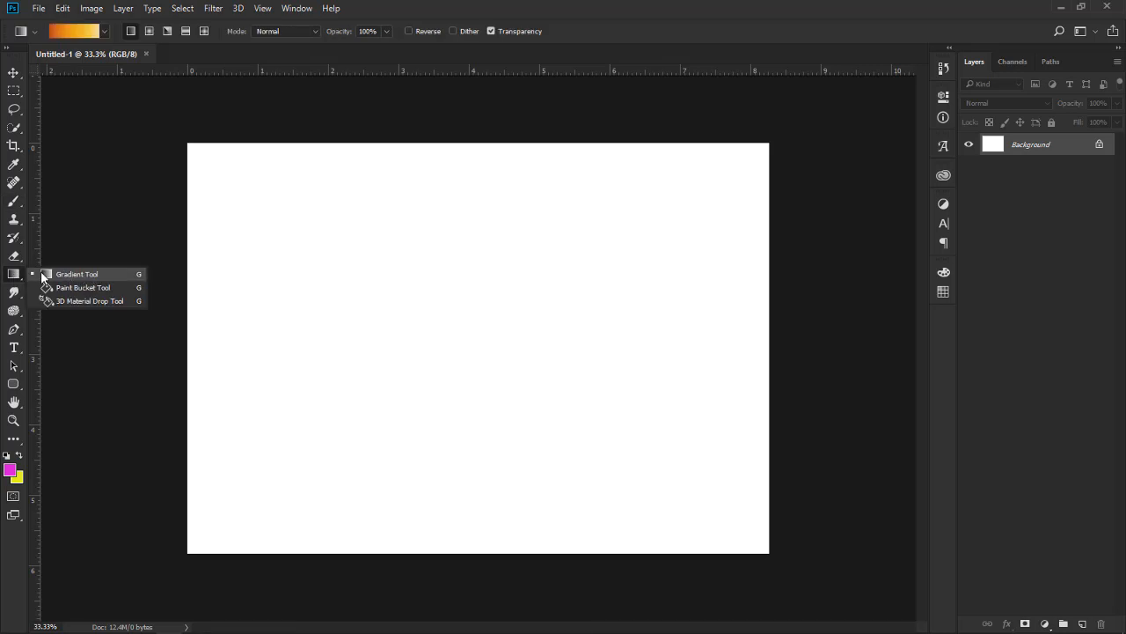
click(81, 288)
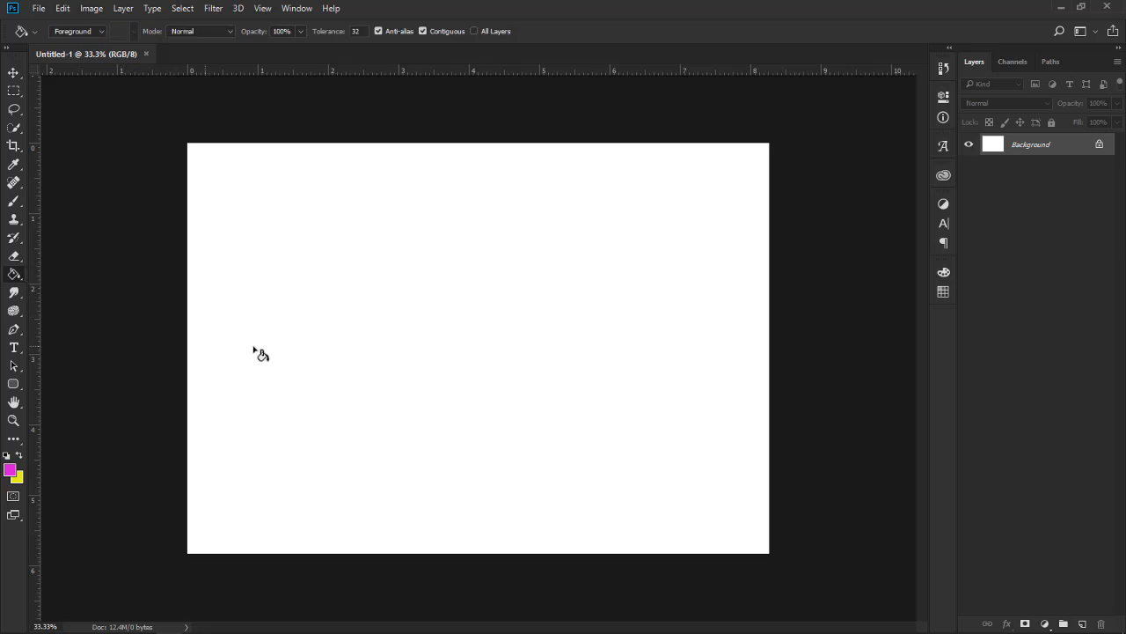
click(10, 469)
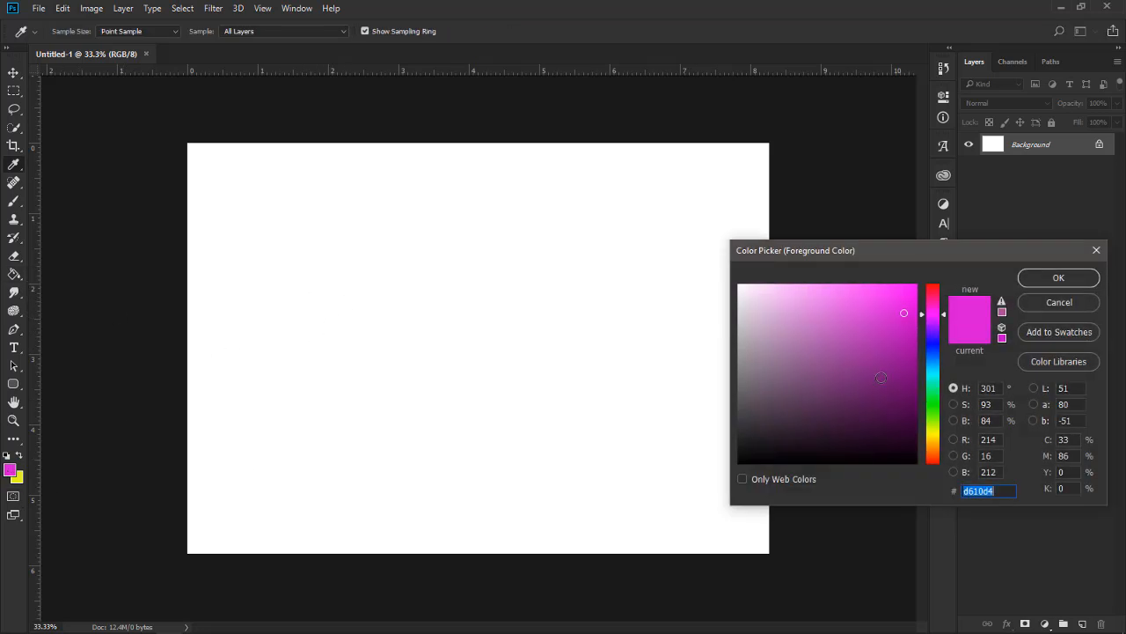
click(941, 439)
drag(939, 436, 939, 432)
click(889, 296)
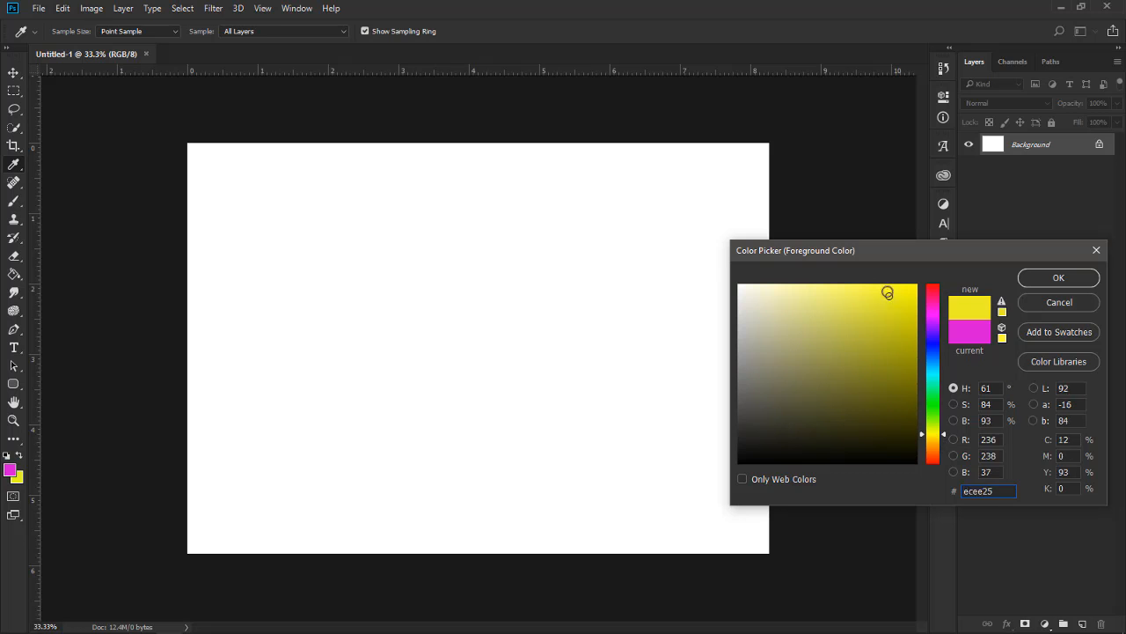
click(887, 290)
drag(943, 437, 931, 299)
click(906, 301)
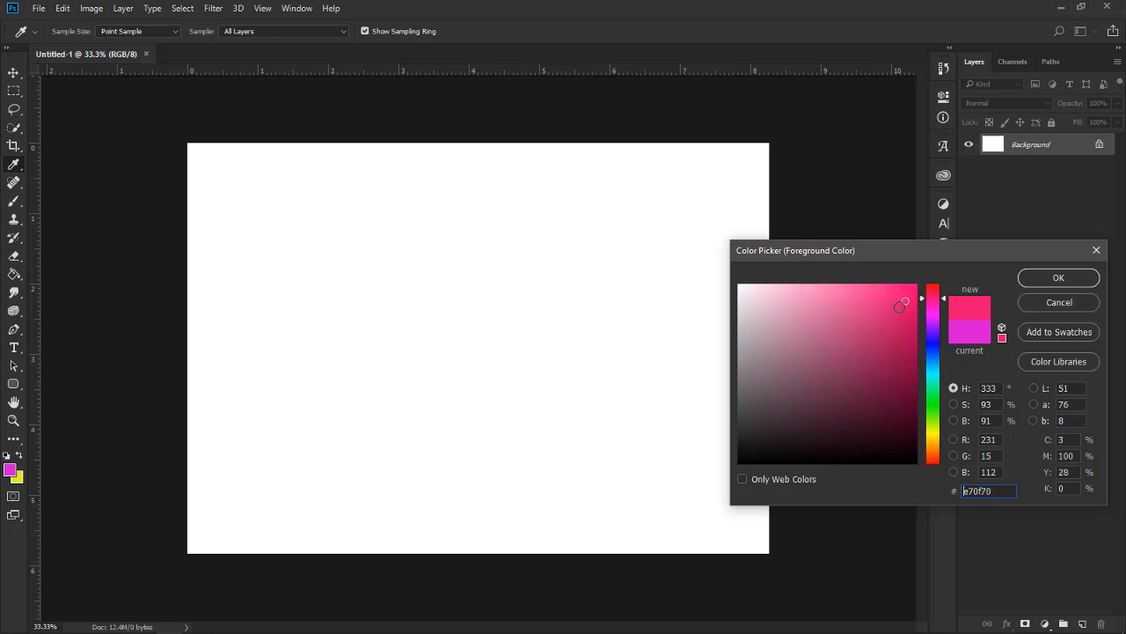
drag(939, 299, 938, 296)
click(1056, 278)
key(g)
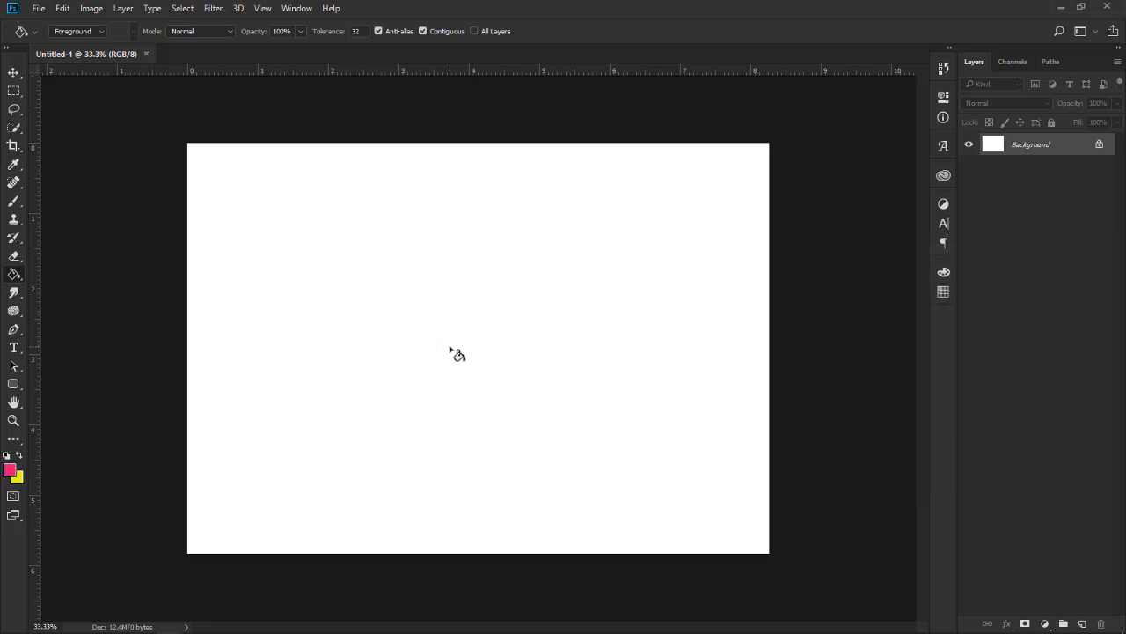
click(456, 339)
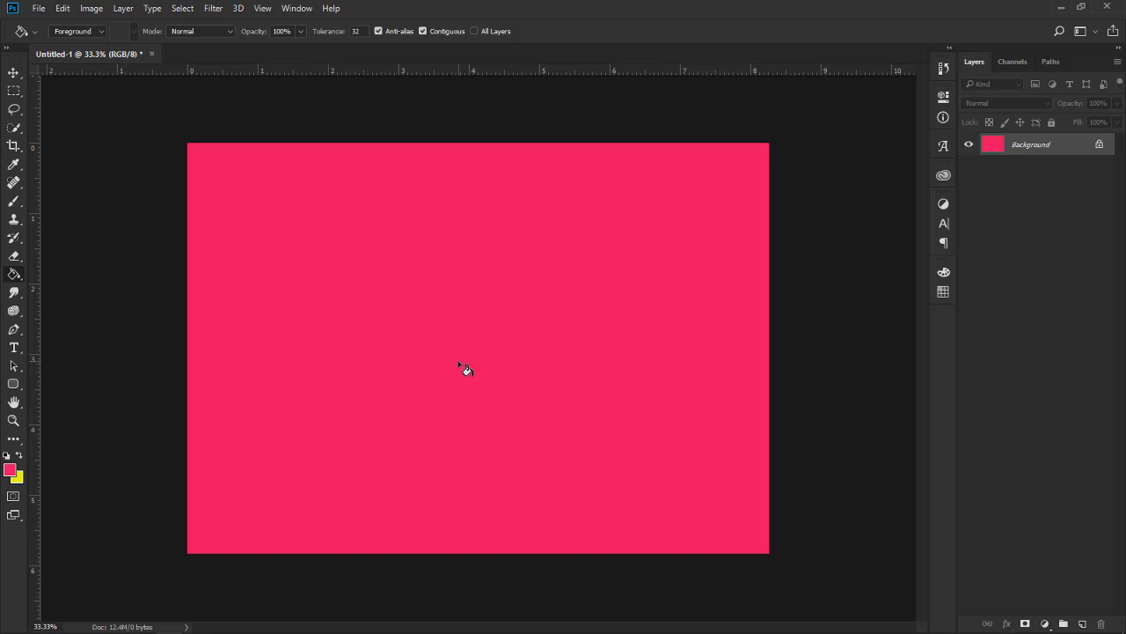
Activate the Brush tool and look over its flow setting and preset picker
key(b)
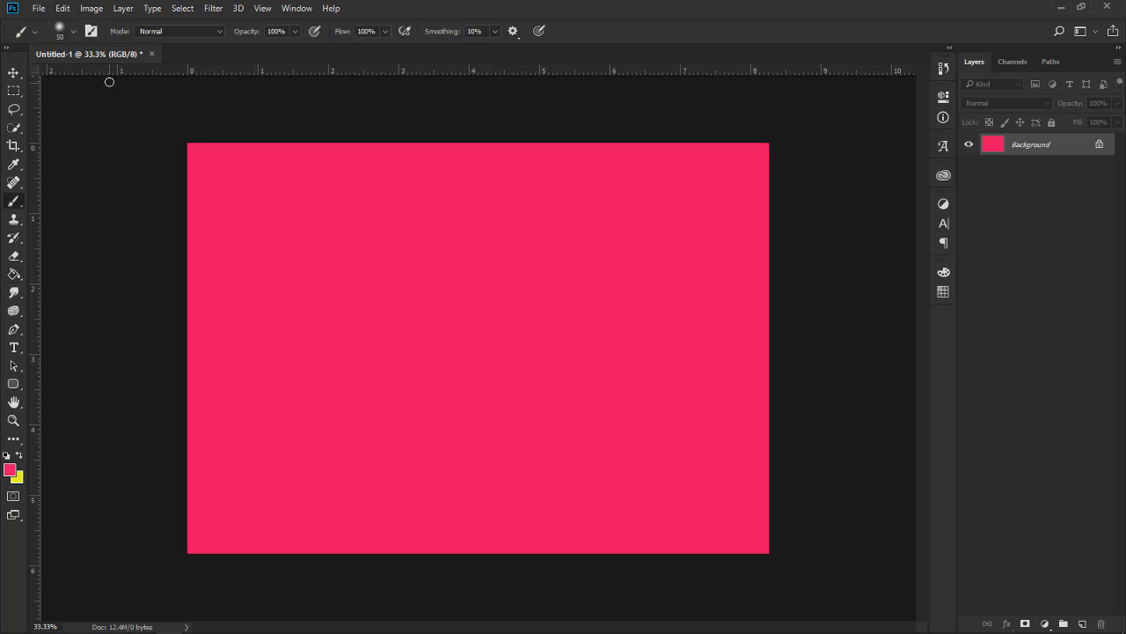
click(73, 30)
click(385, 32)
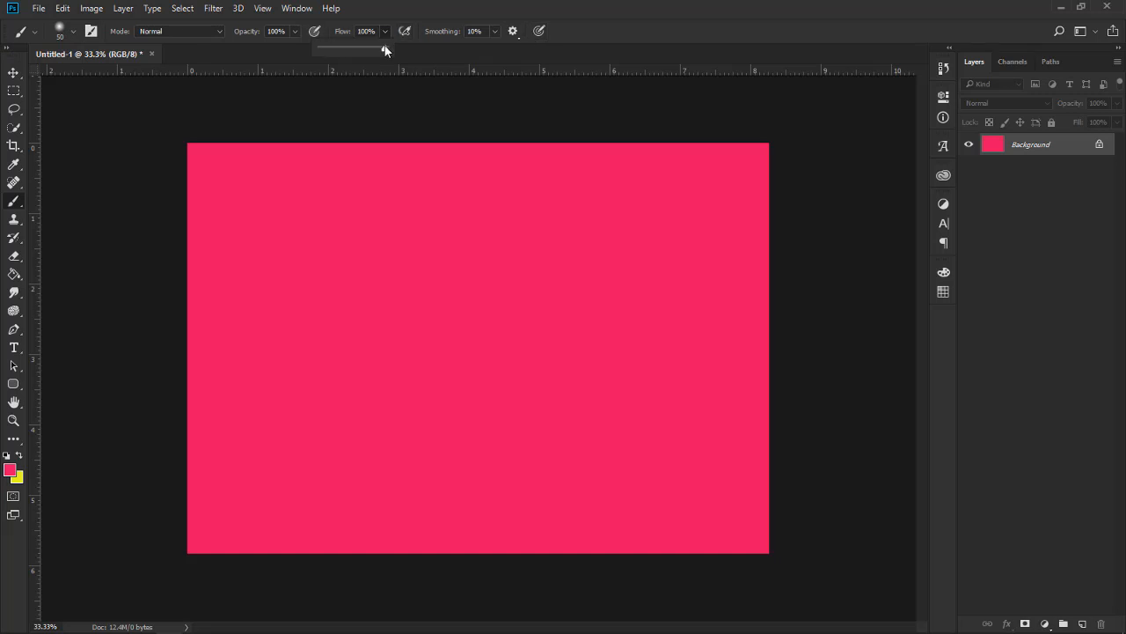
drag(385, 51, 372, 53)
click(427, 3)
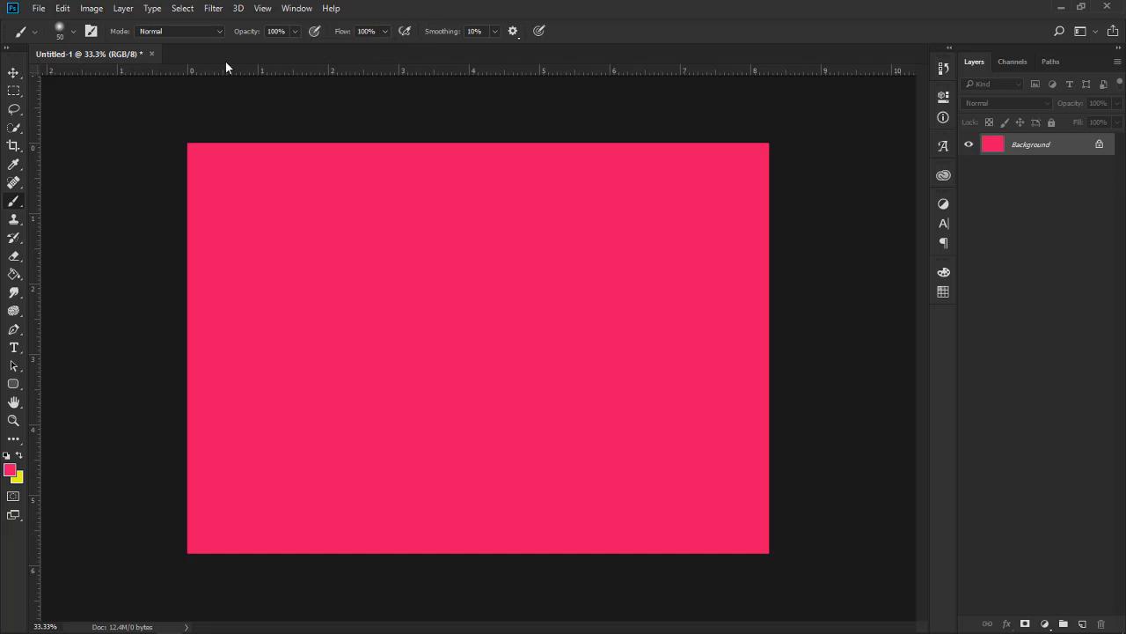
click(73, 32)
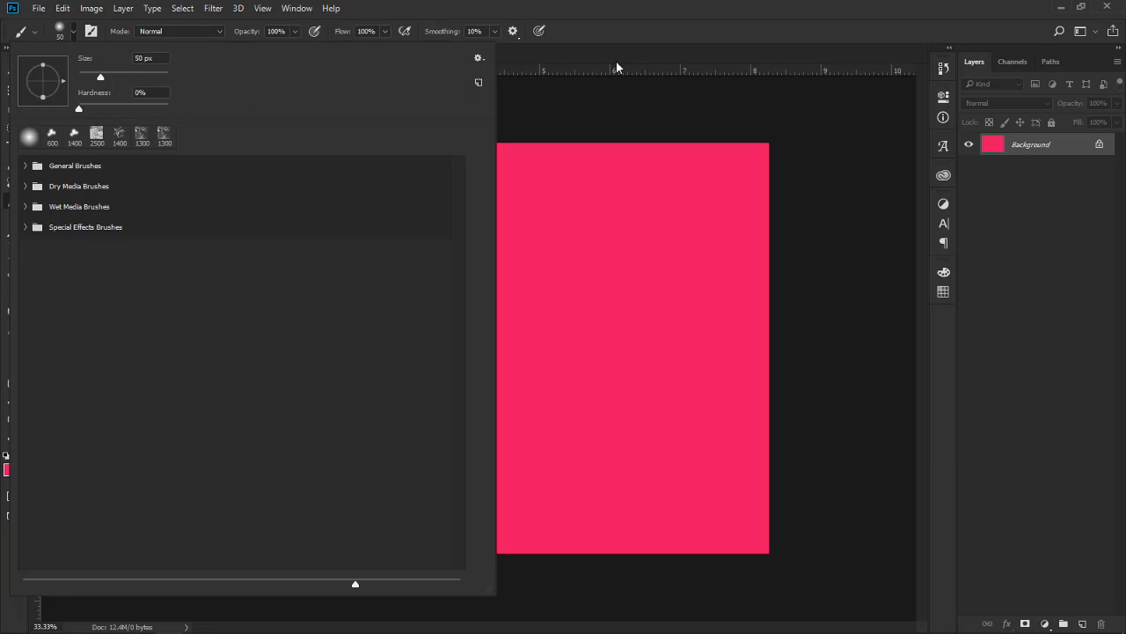
click(679, 14)
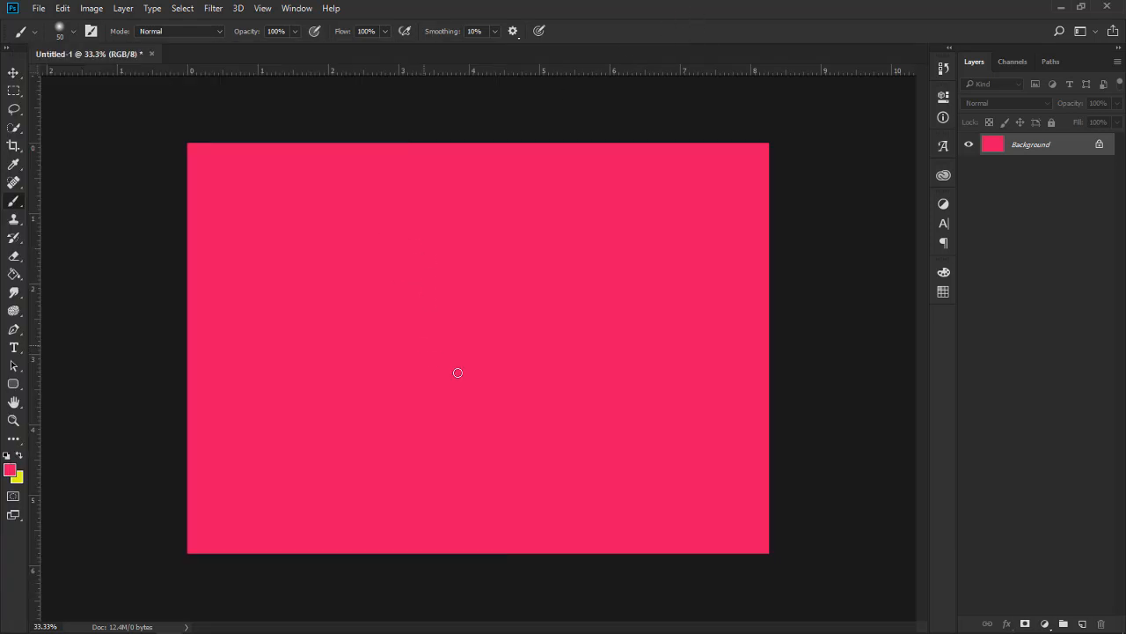
Increase the soft round brush's size to 120 px
click(74, 31)
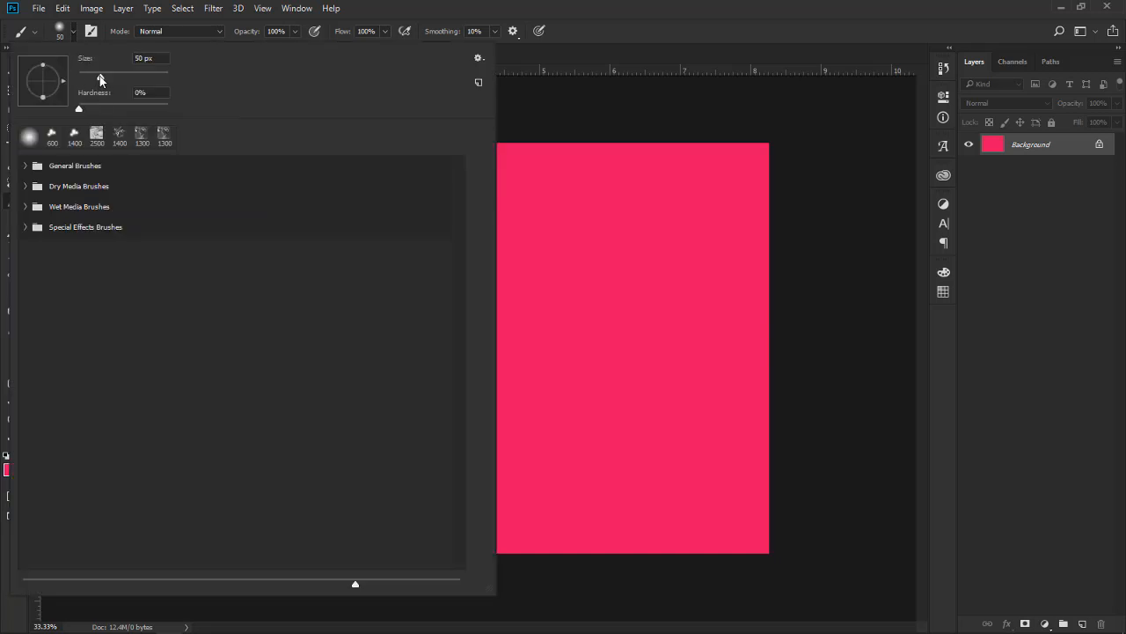
click(99, 76)
mouse_move(121, 78)
mouse_down()
mouse_move(149, 78)
mouse_move(128, 77)
mouse_up()
click(584, 8)
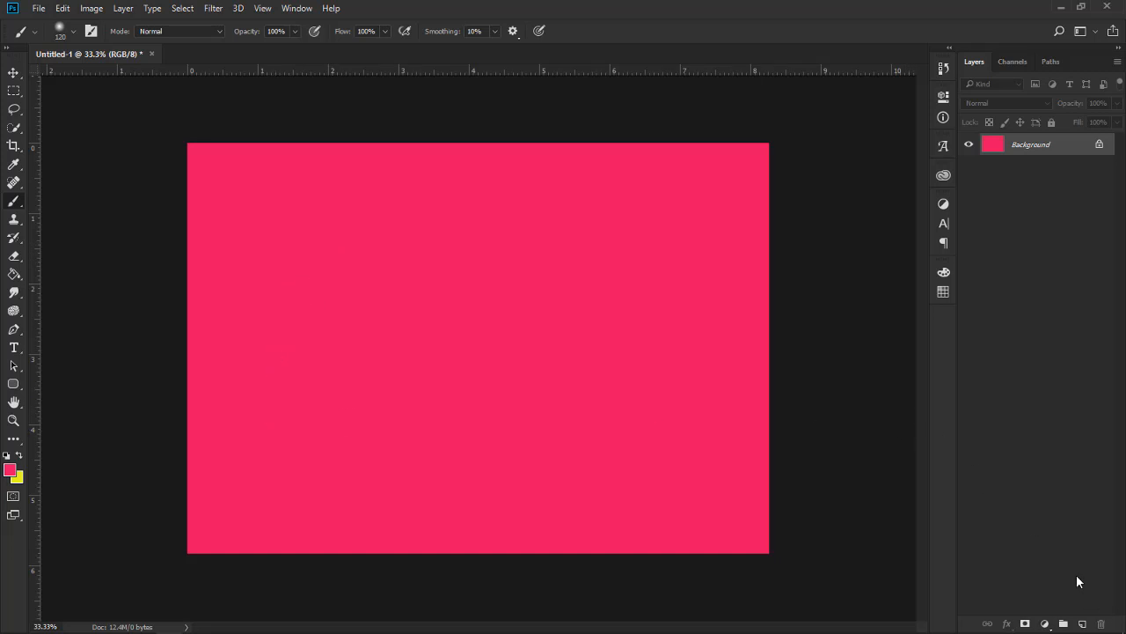
Add a new layer above the Background and swap the colours to make yellow the foreground colour
click(1083, 624)
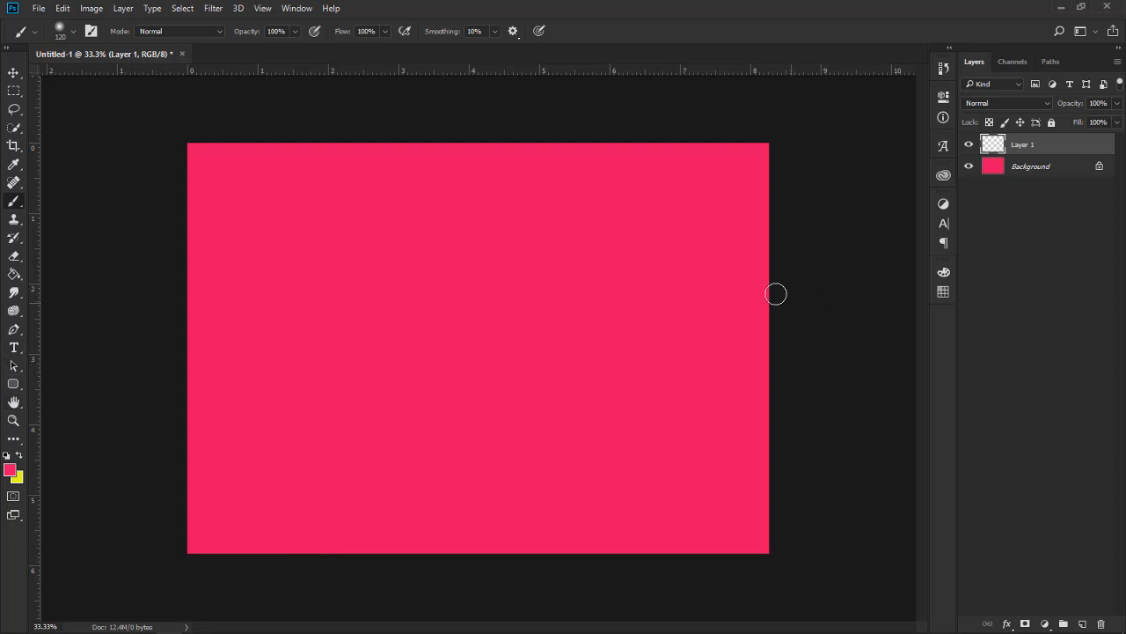
click(10, 469)
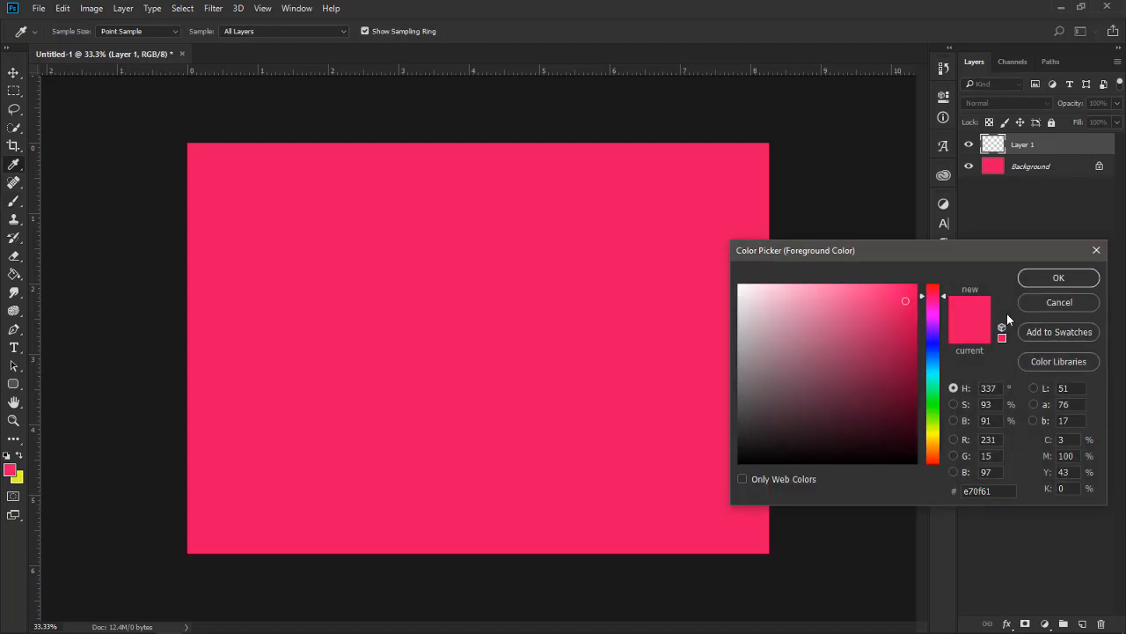
click(1062, 299)
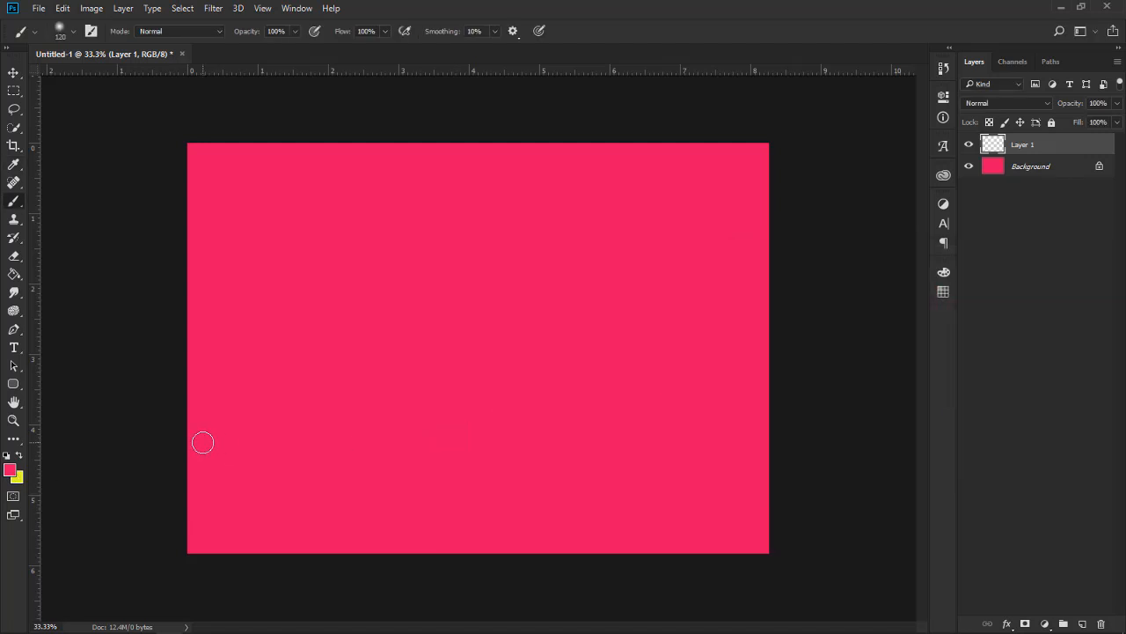
key(x)
key(x)
key(x)
Paint a four-letter first name in large yellow capitals across the canvas on Layer 1, using the soft brush
drag(285, 270, 250, 405)
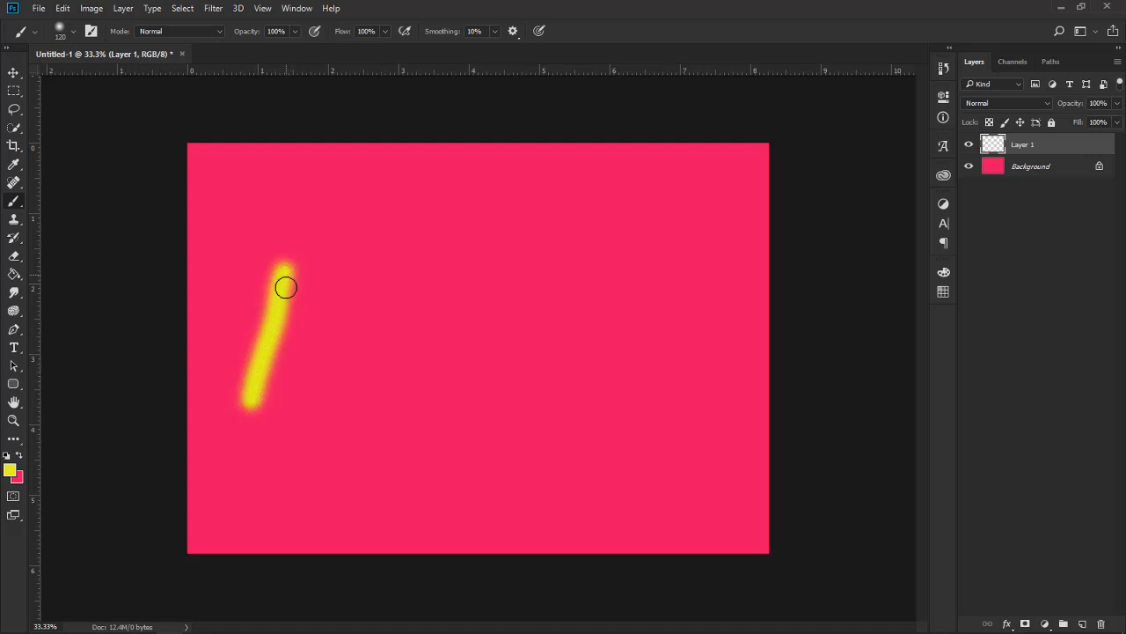
drag(285, 279, 384, 485)
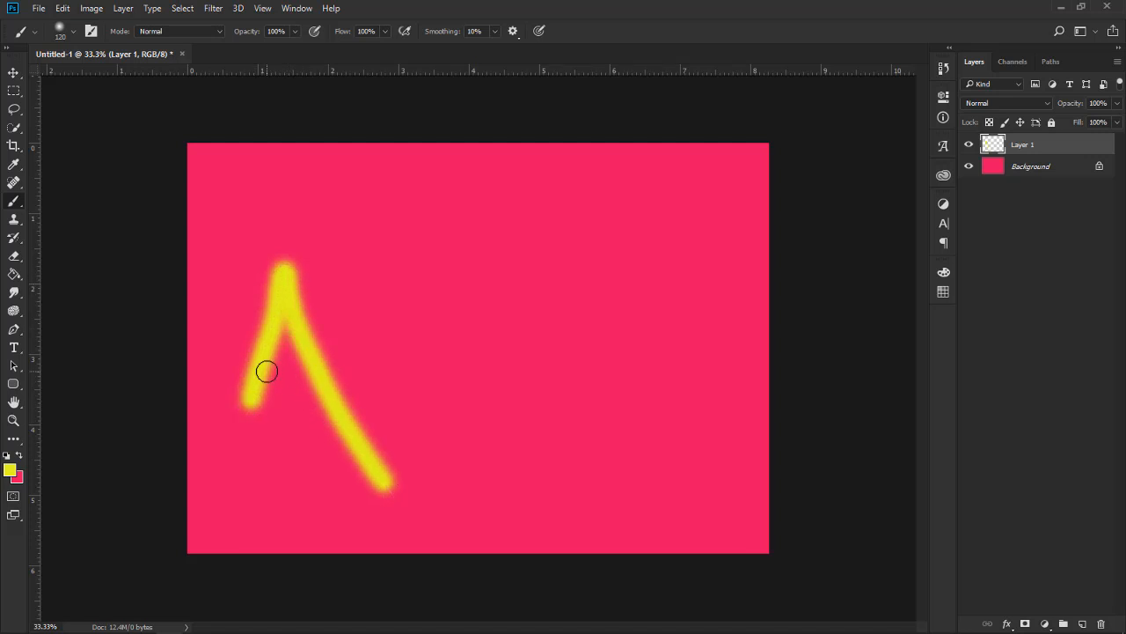
mouse_move(272, 373)
mouse_down()
mouse_move(292, 401)
mouse_move(314, 380)
mouse_up()
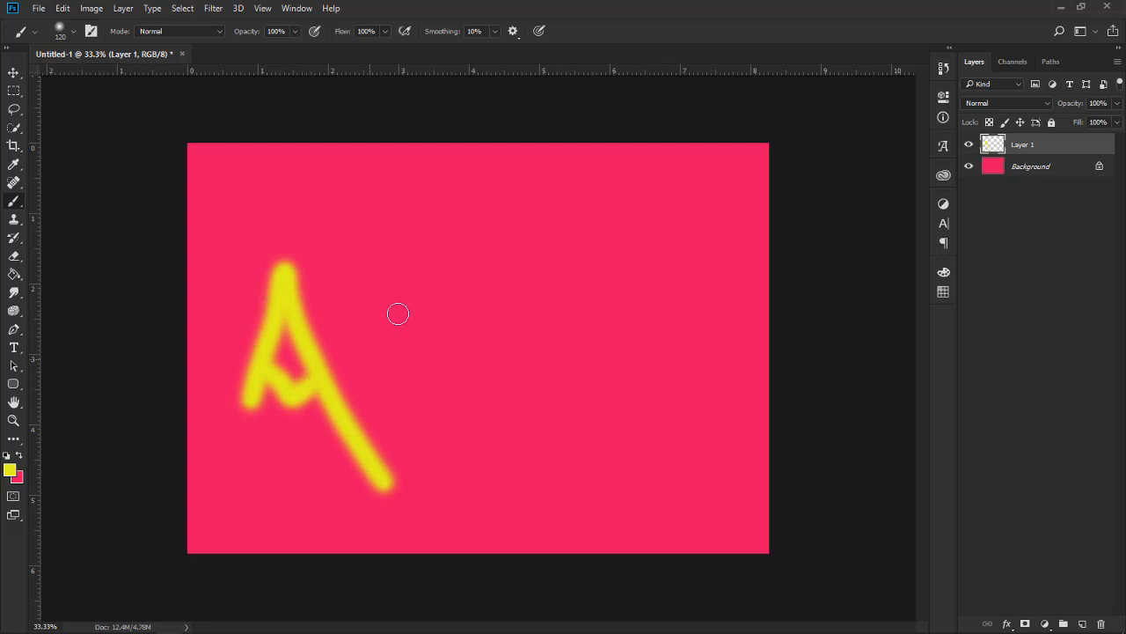
click(351, 274)
mouse_move(351, 311)
mouse_down()
mouse_move(351, 385)
mouse_move(443, 376)
mouse_up()
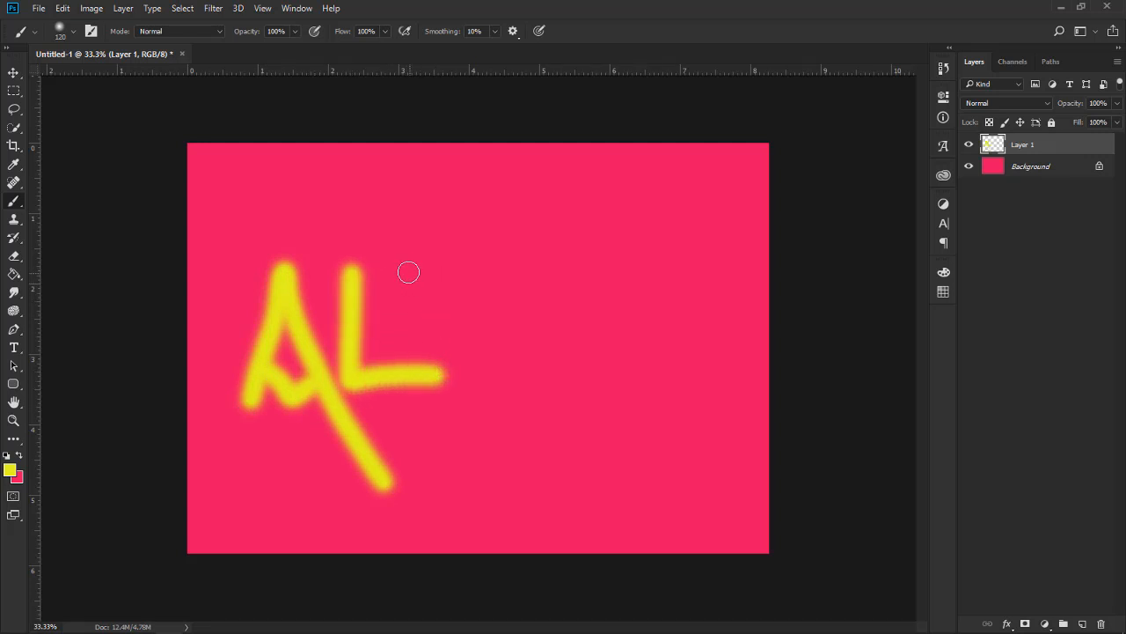
drag(401, 266, 402, 345)
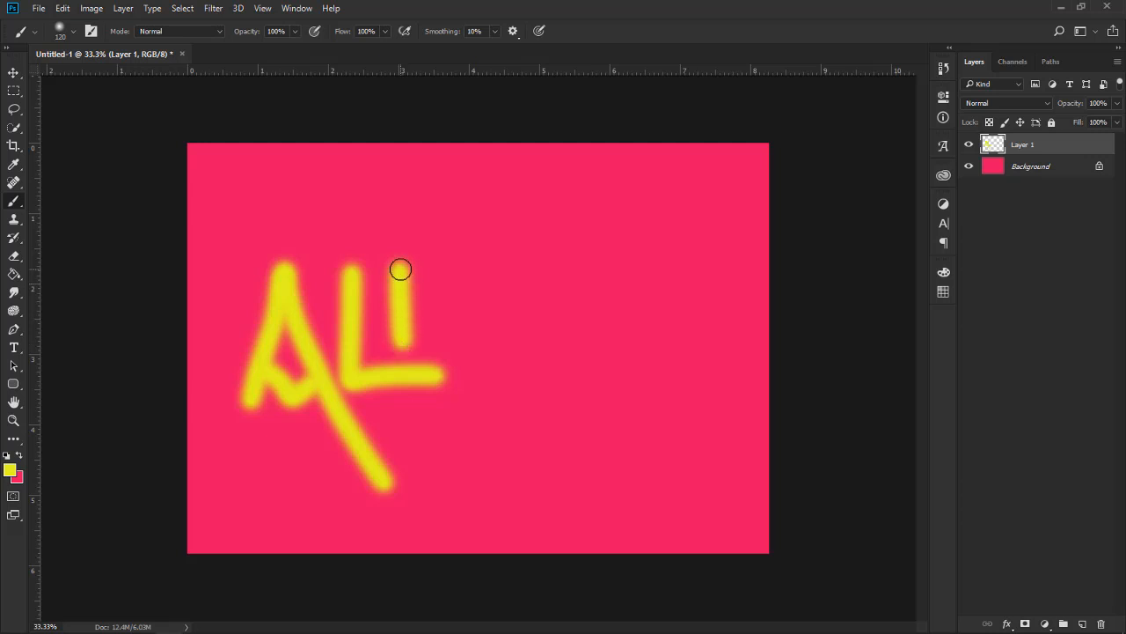
drag(400, 269, 455, 267)
drag(401, 330, 460, 330)
drag(565, 277, 448, 451)
drag(481, 331, 564, 401)
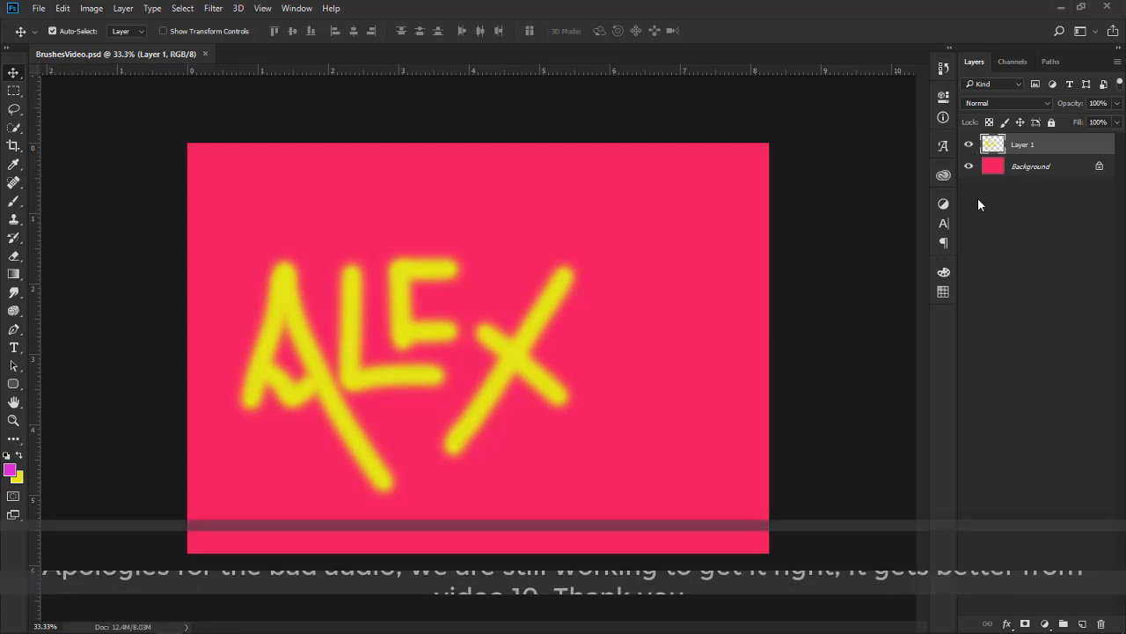
Hide Layer 1 and add a new empty layer above it
click(969, 146)
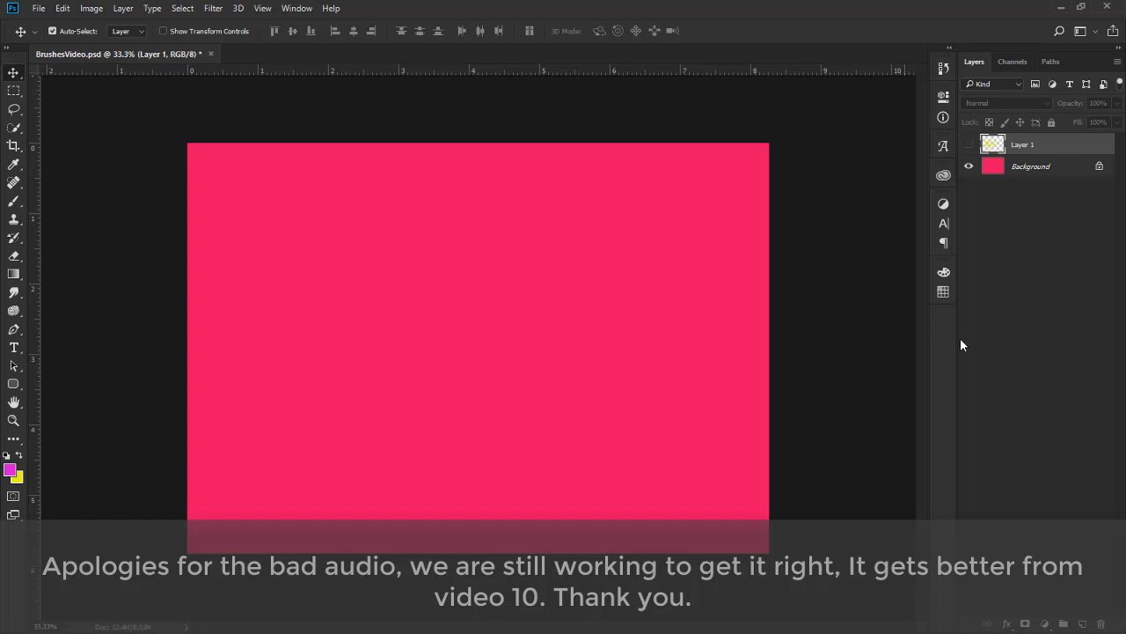
click(1084, 623)
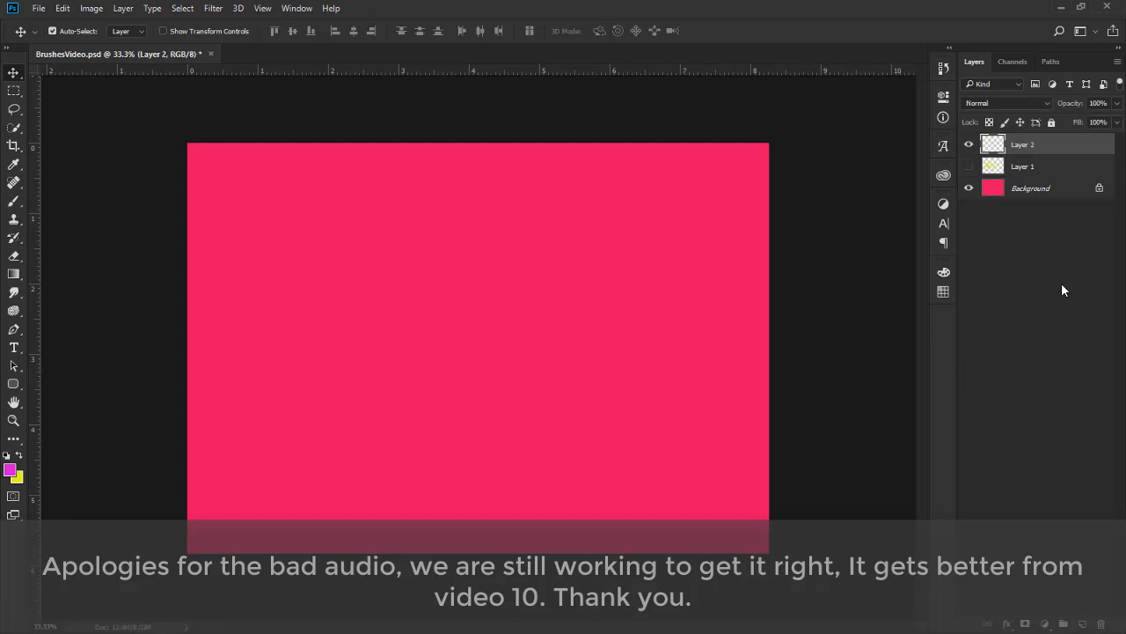
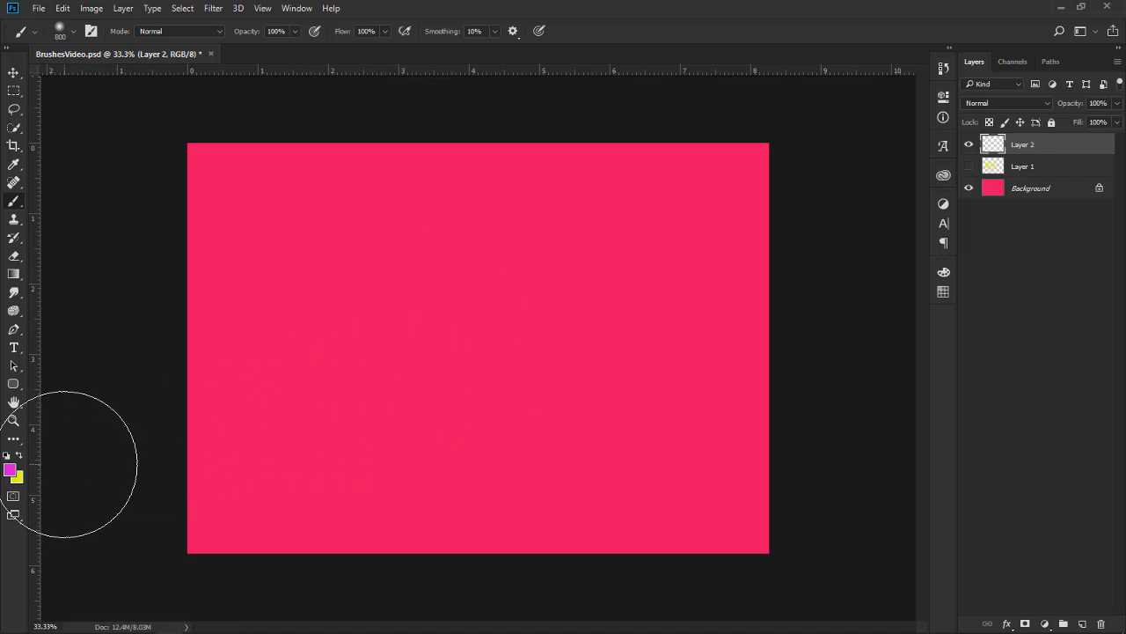
Set the foreground colour to pure white (ffffff)
click(10, 470)
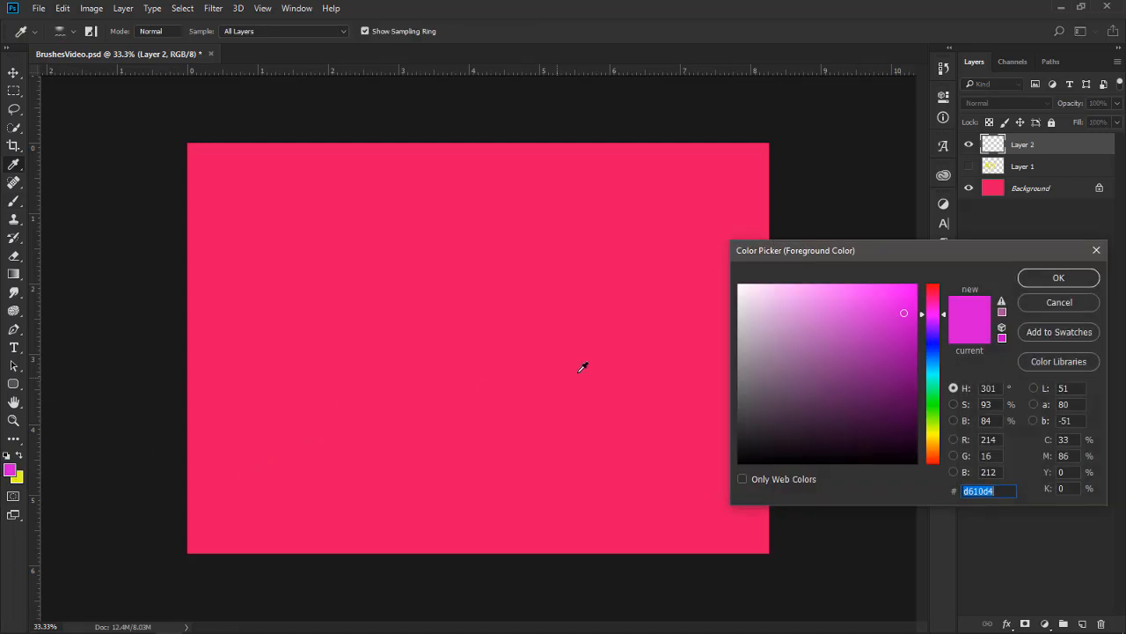
click(740, 286)
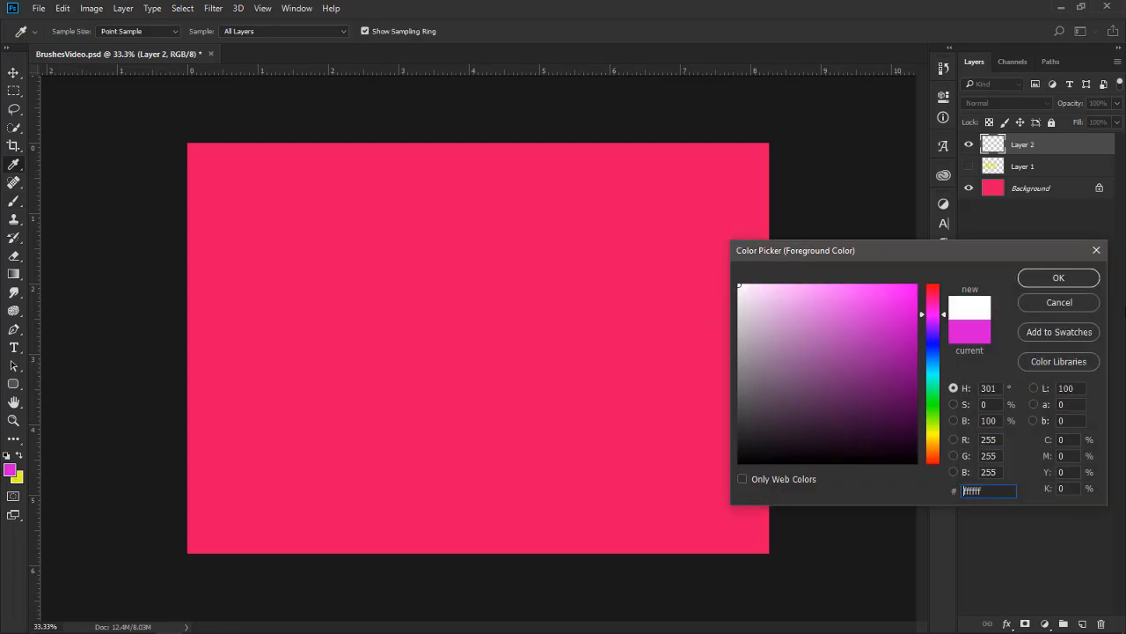
click(1060, 277)
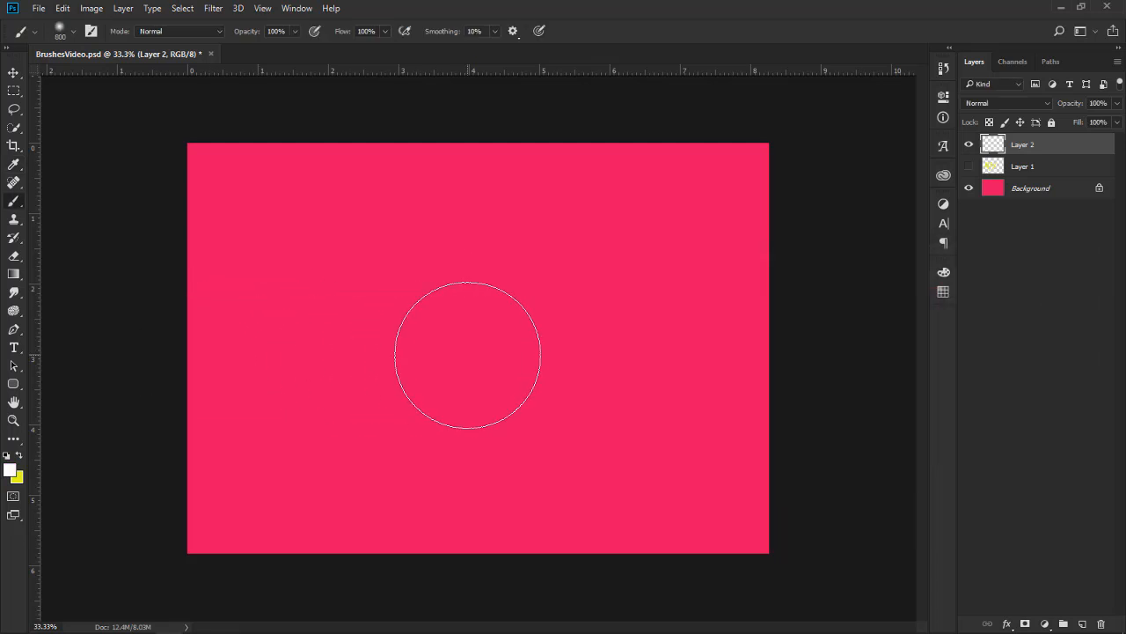
Enlarge the soft round brush to 1500 px and paint one white glow in the middle of the canvas on Layer 2
key(bracketleft)
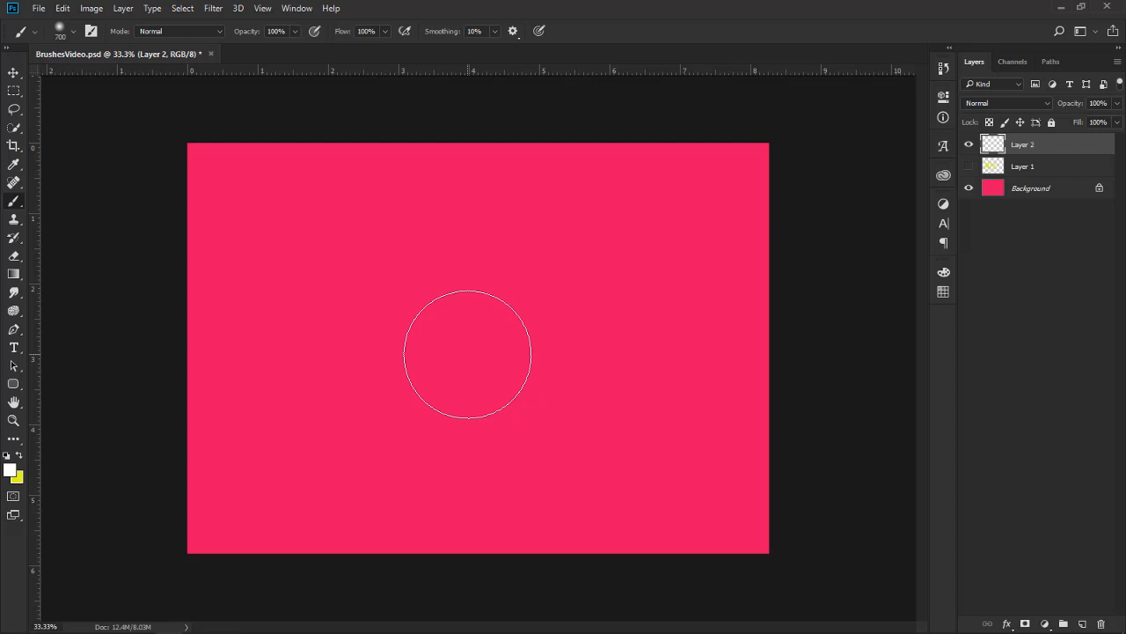
key(bracketright)
key(bracketright)
key(bracketright)
key(bracketright)
key(bracketright)
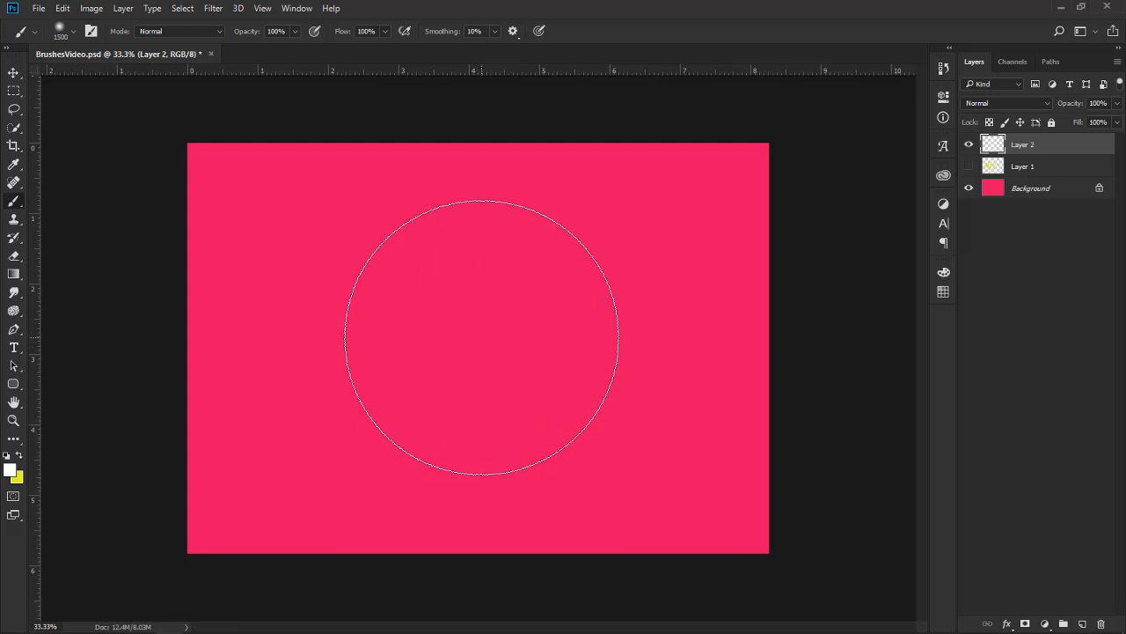
click(475, 332)
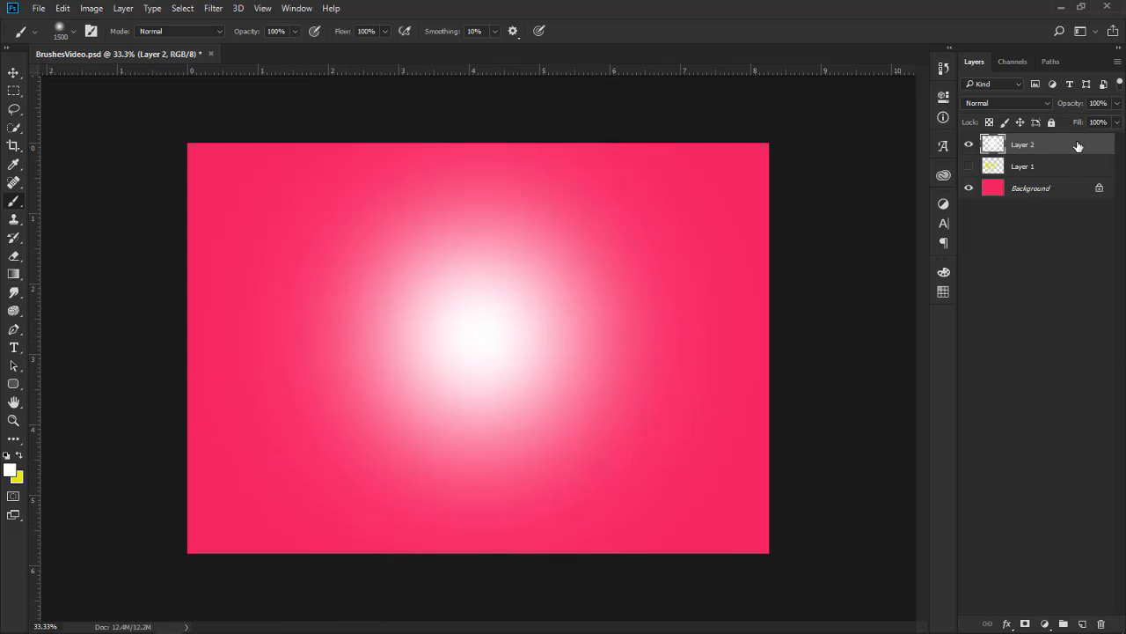
Set Layer 2's blend mode to Overlay and widen the glow with two more dabs of the soft brush
click(1046, 102)
click(996, 244)
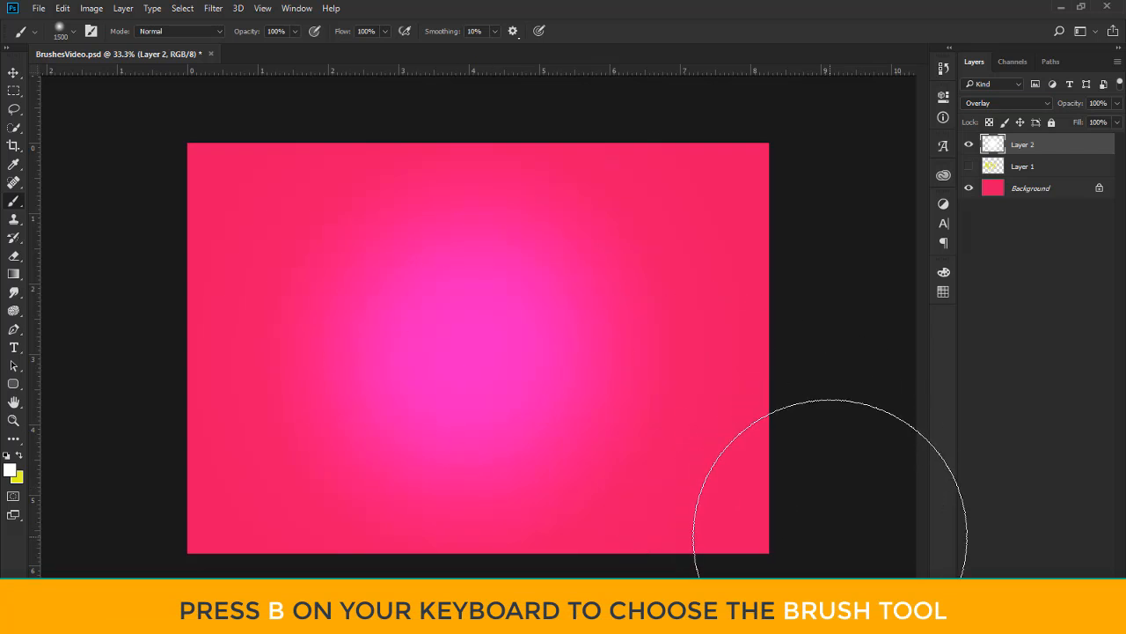
click(521, 344)
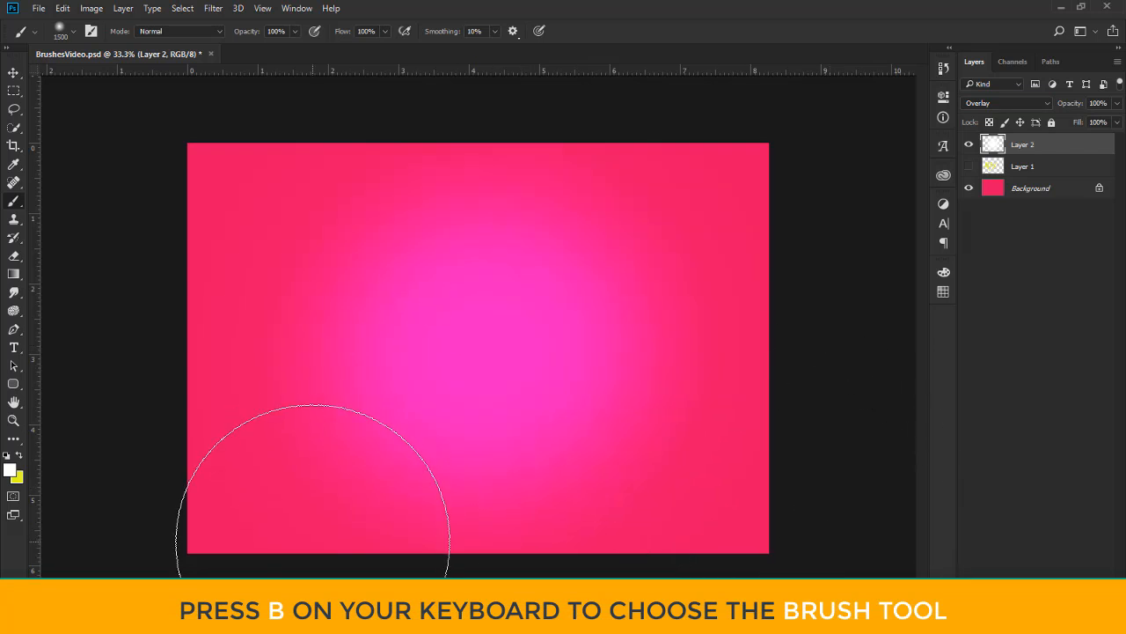
click(430, 372)
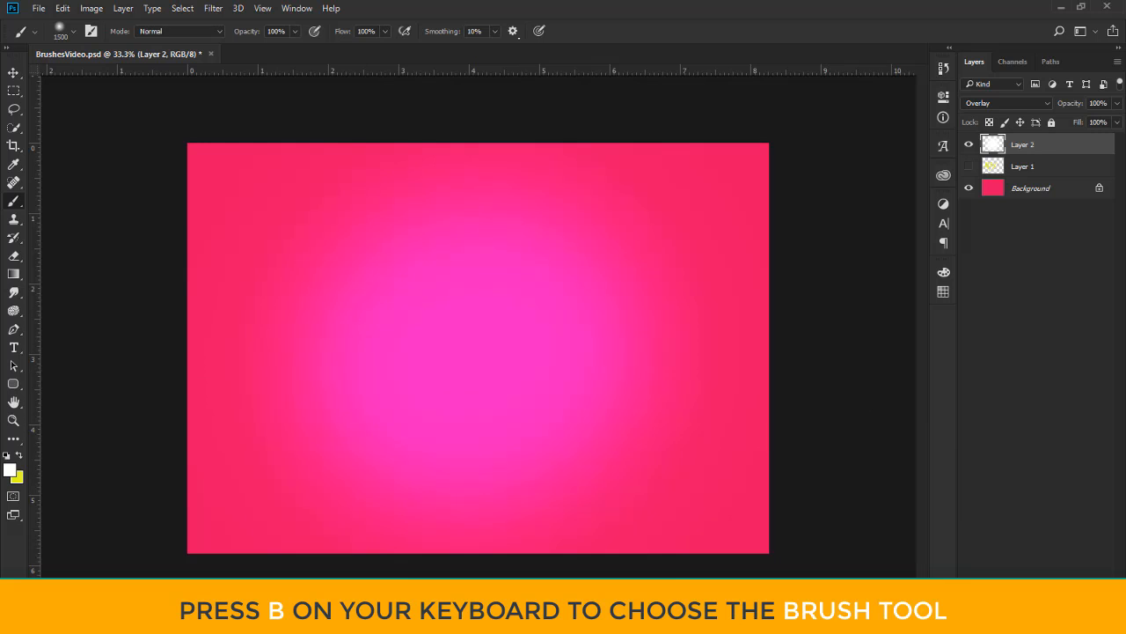
Lower Layer 2's opacity to 50%
click(1117, 104)
drag(1118, 122, 1089, 124)
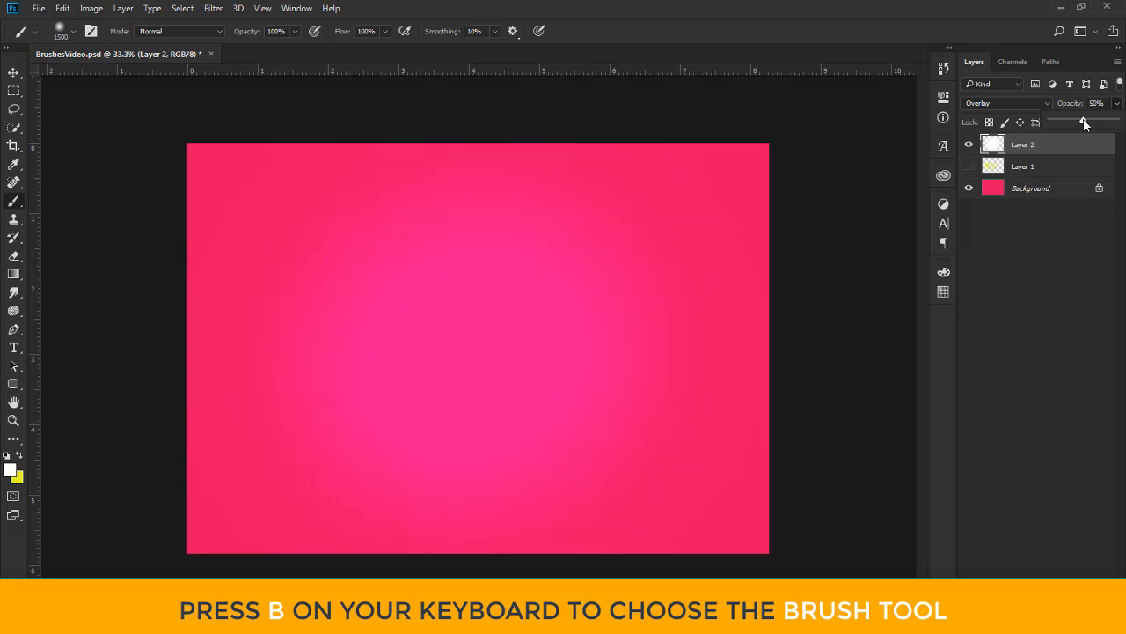
drag(1074, 125, 1078, 125)
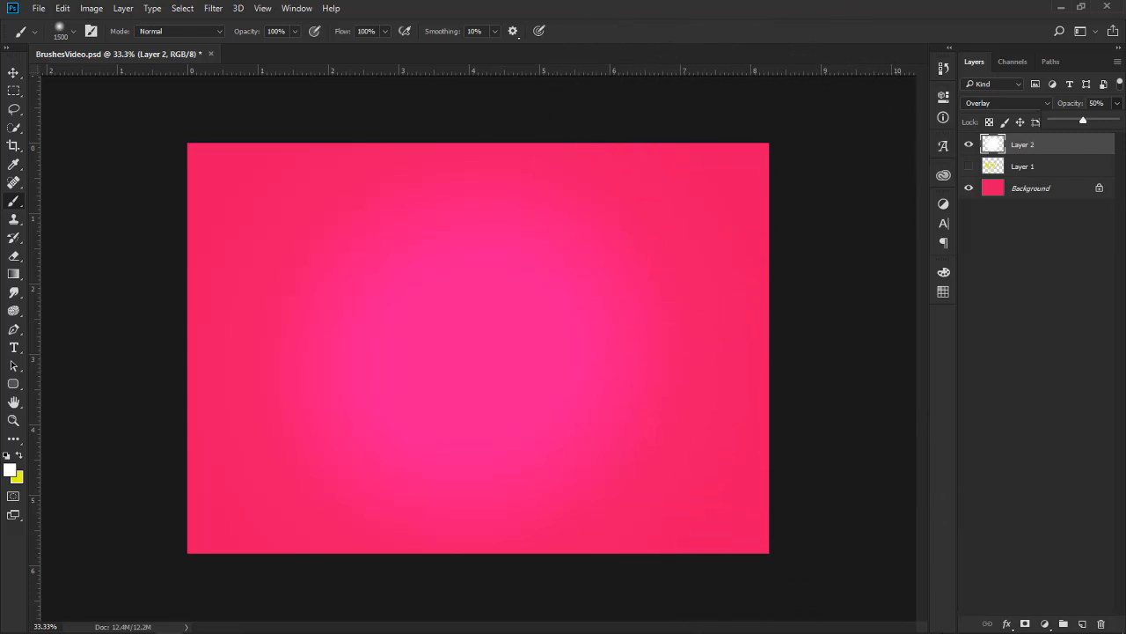
Hide Layer 2 and add a new empty layer above it
click(11, 74)
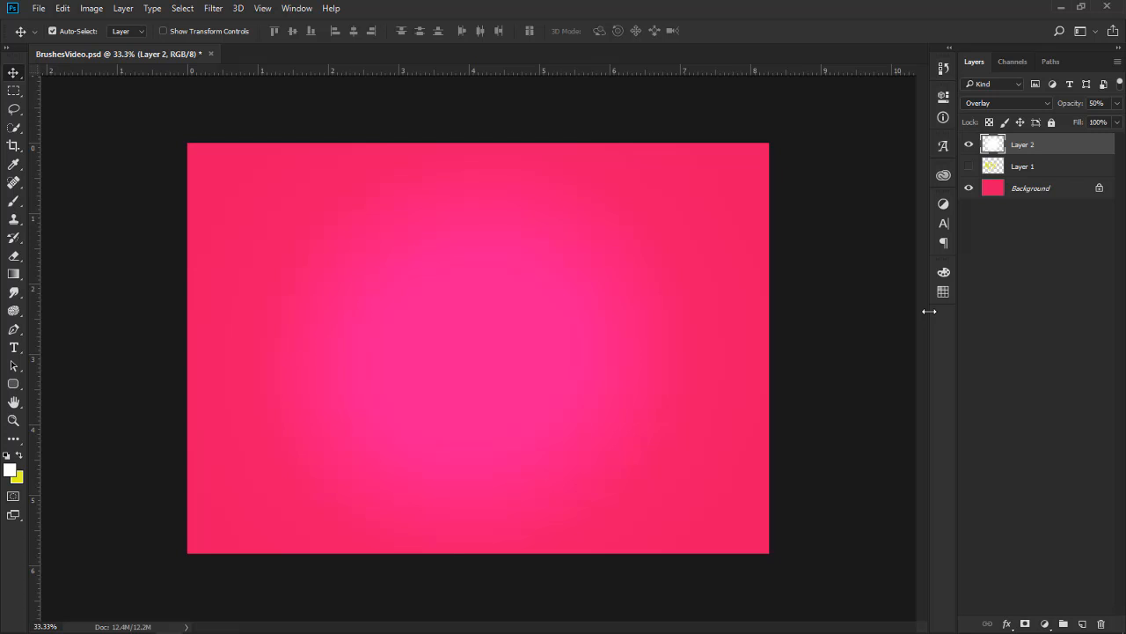
click(969, 146)
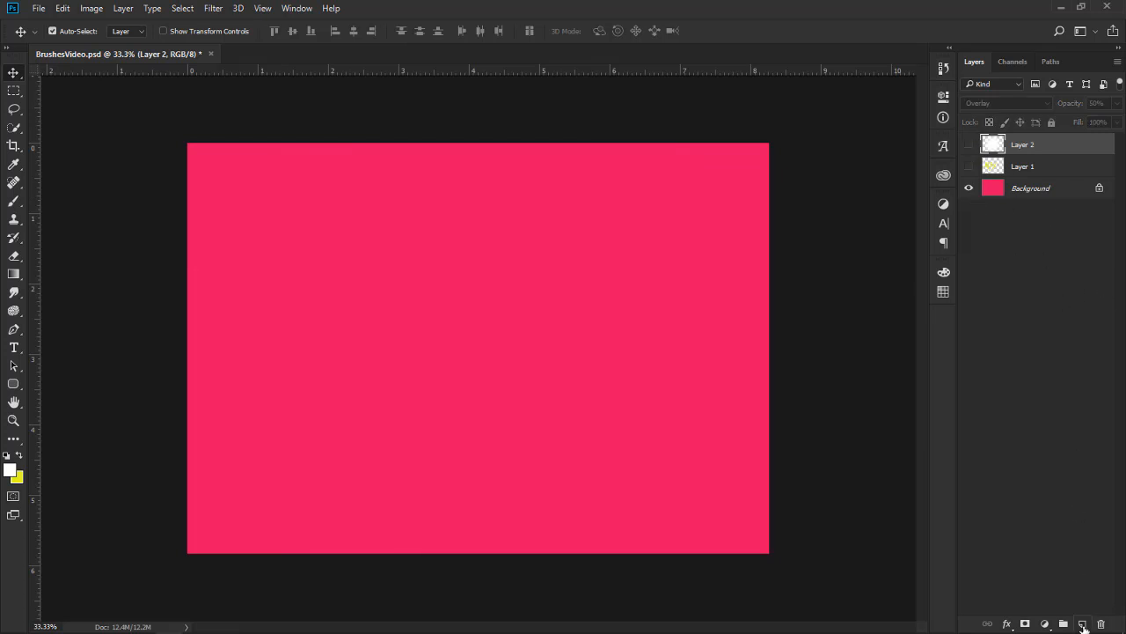
click(1084, 624)
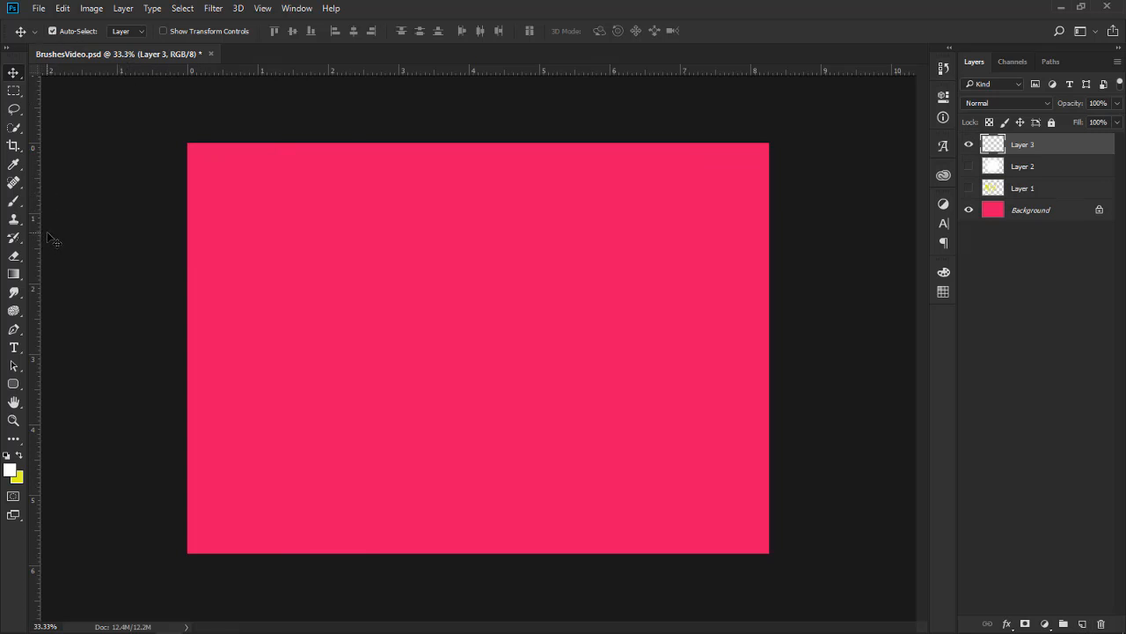
Choose the KYLE Ultimate Charcoal Pencil 25 px Med 2 brush from the Dry Media Brushes and enlarge it to 1100 px
key(b)
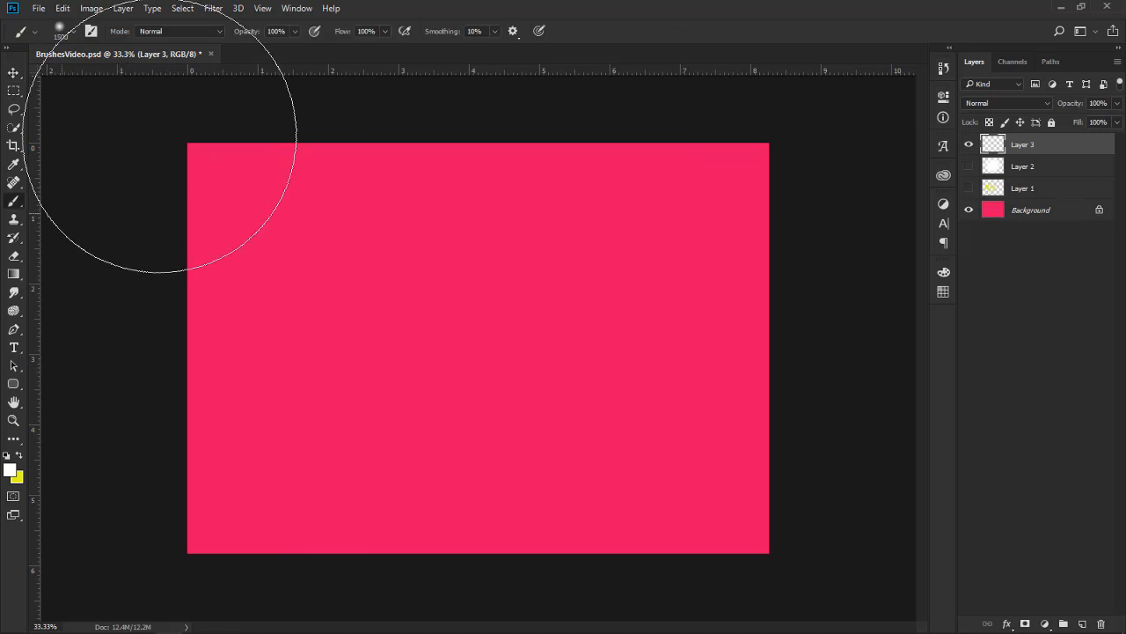
click(73, 35)
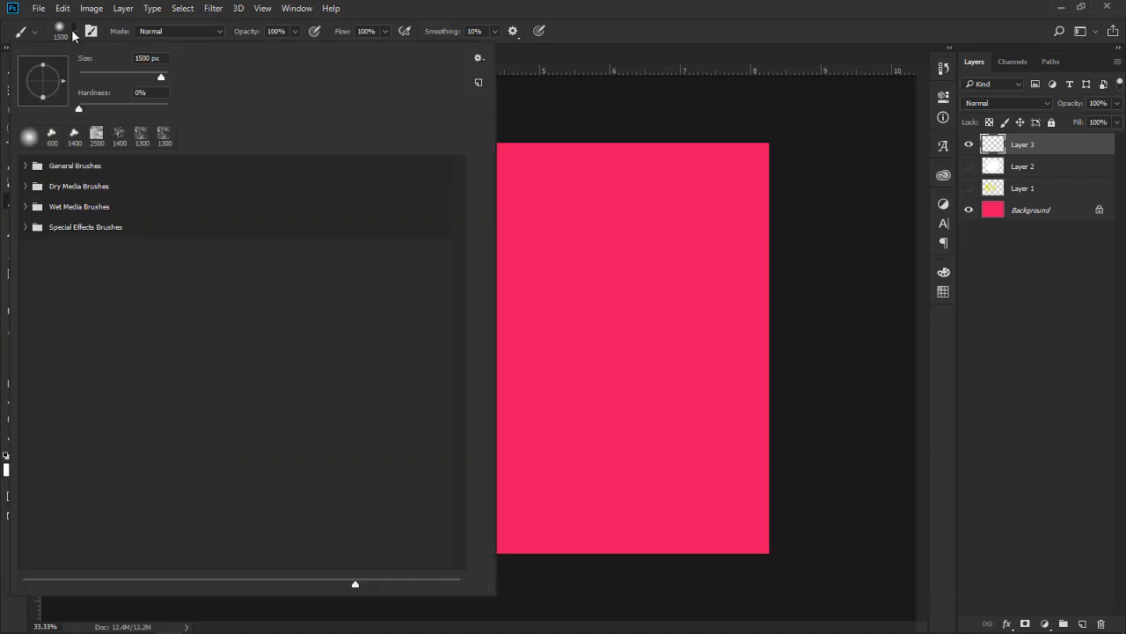
click(26, 185)
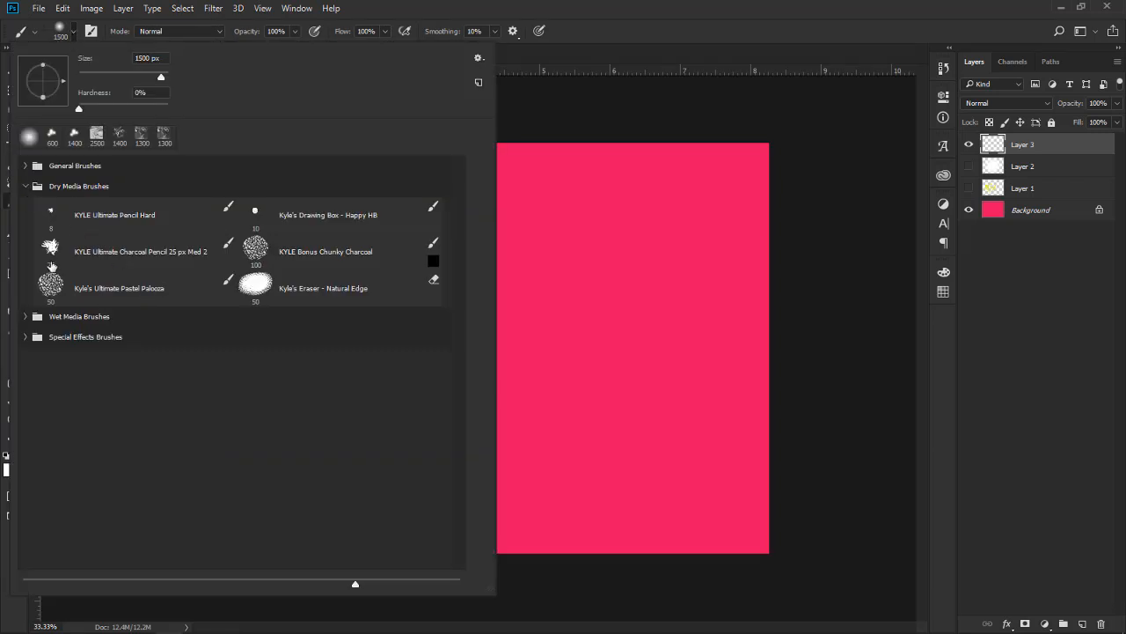
double_click(124, 254)
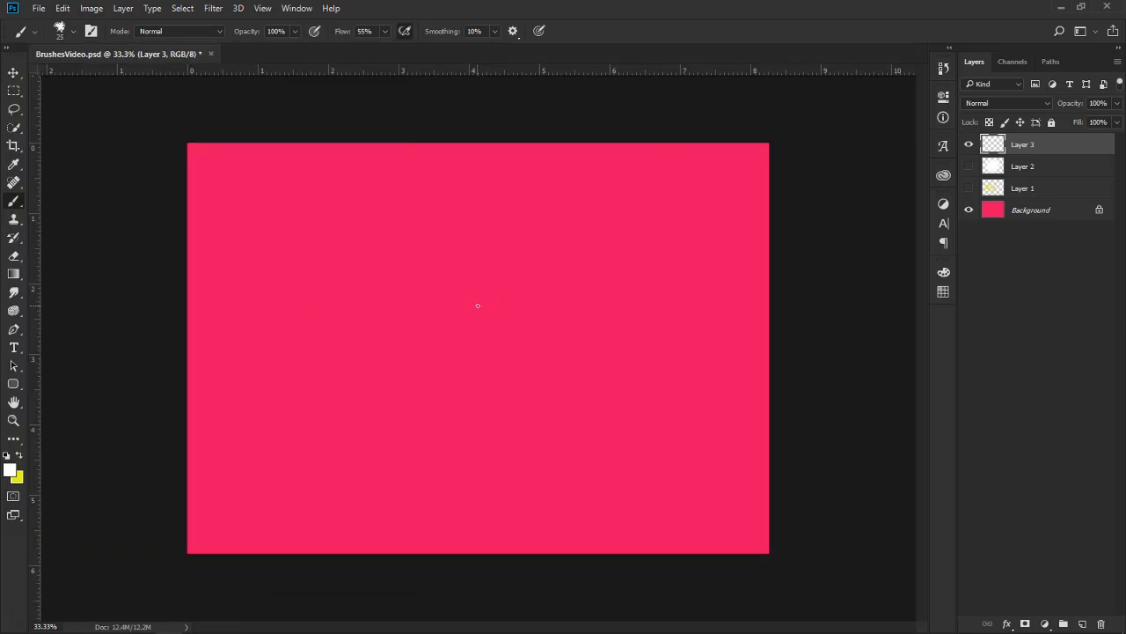
key(bracketright)
key(bracketright)
key(bracketright)
key(bracketright)
key(bracketright)
key(bracketright)
key(bracketright)
key(bracketright)
key(bracketright)
key(bracketright)
key(bracketright)
key(bracketright)
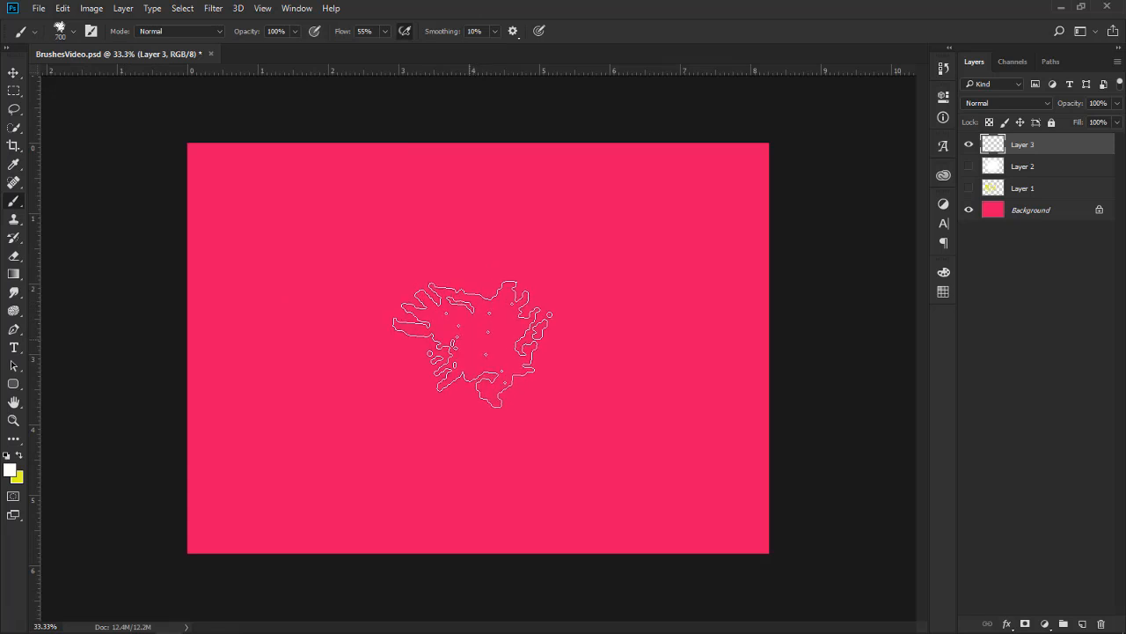
key(bracketright)
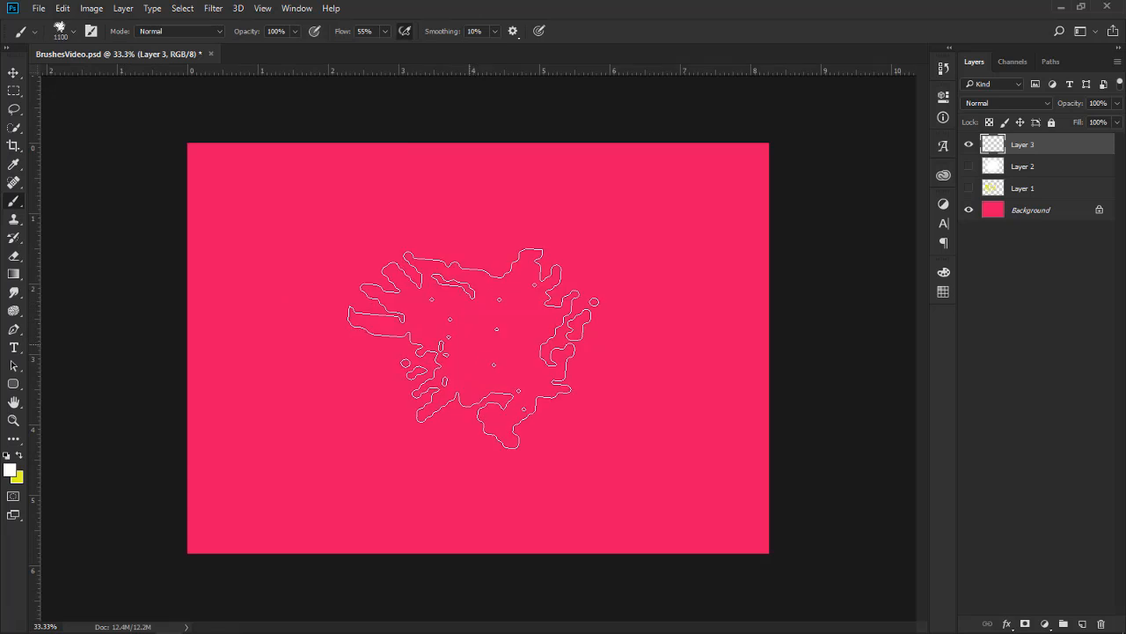
Set the foreground colour to black
click(10, 470)
drag(780, 461, 739, 465)
click(1072, 279)
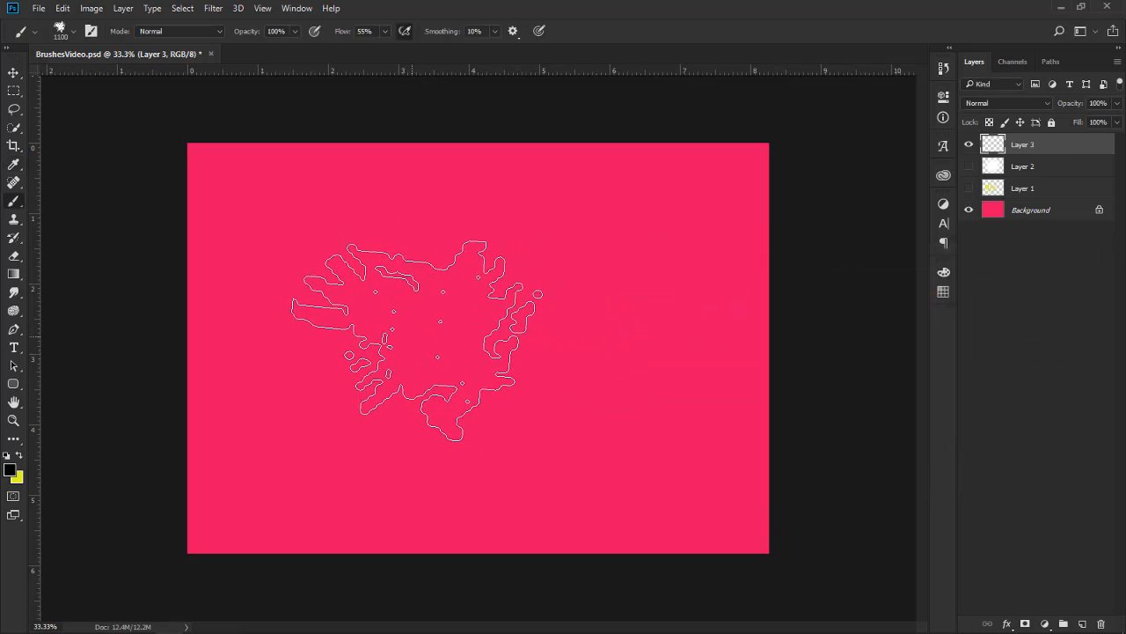
Try a charcoal stroke across the canvas, undo it, and raise the brush flow to 100%
drag(544, 317, 397, 405)
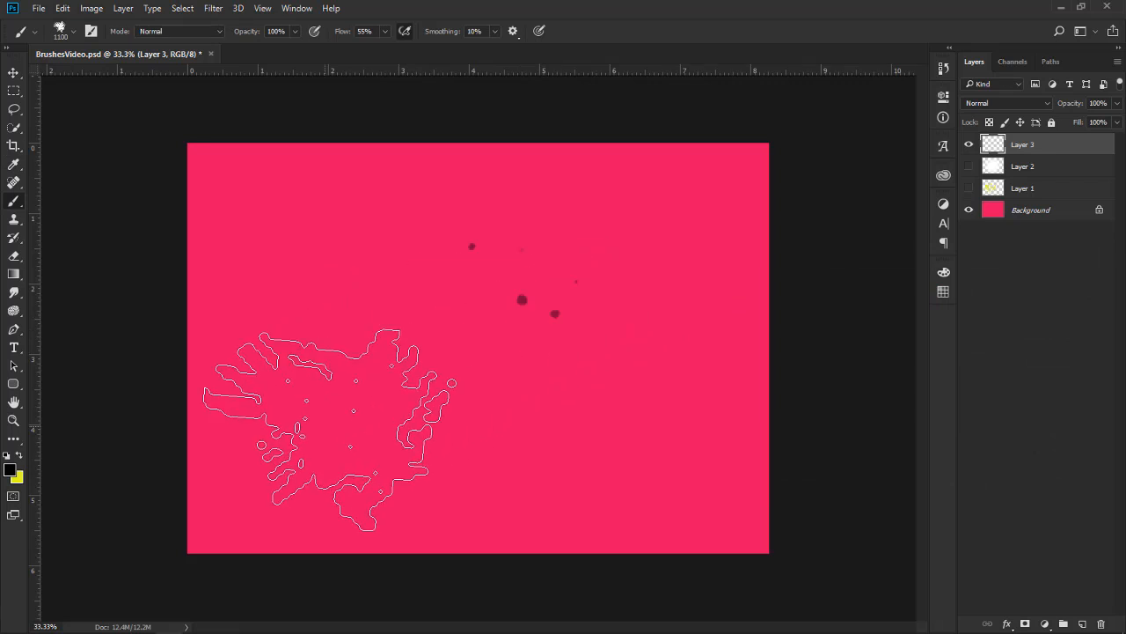
key(ctrl+z)
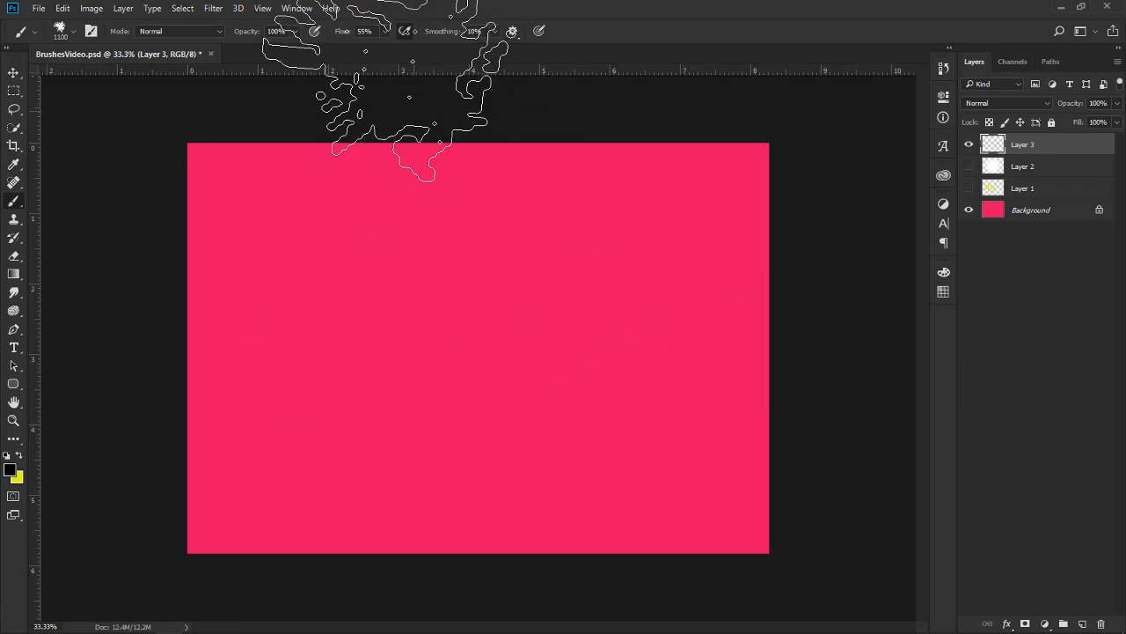
click(384, 32)
drag(405, 56, 420, 55)
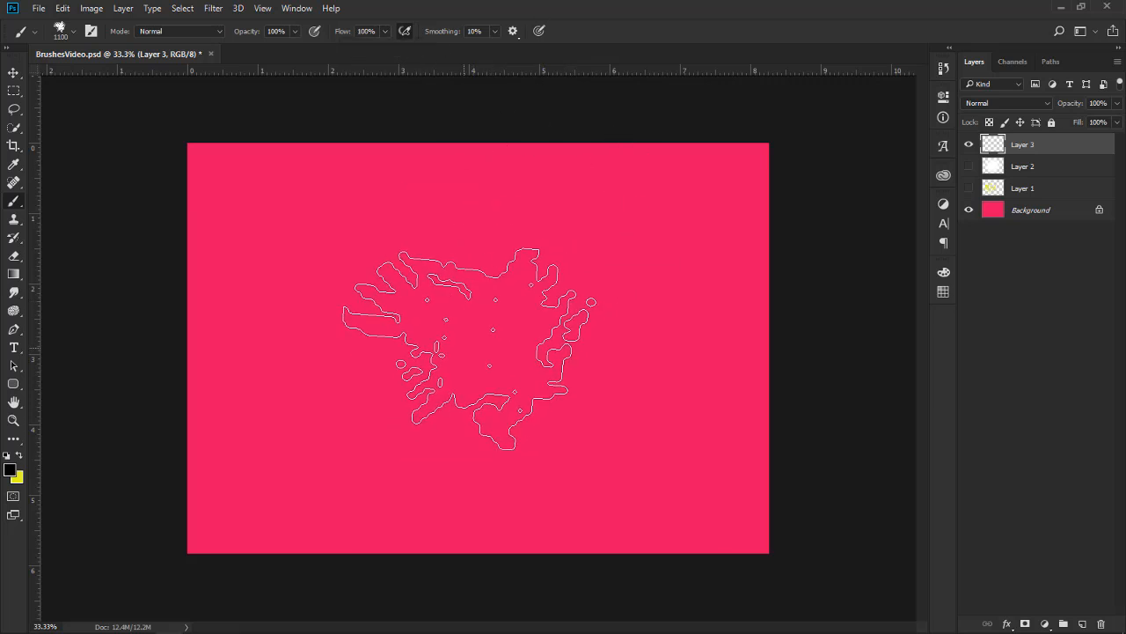
Try black charcoal marks at several spots on Layer 3 and undo them
drag(447, 327, 470, 327)
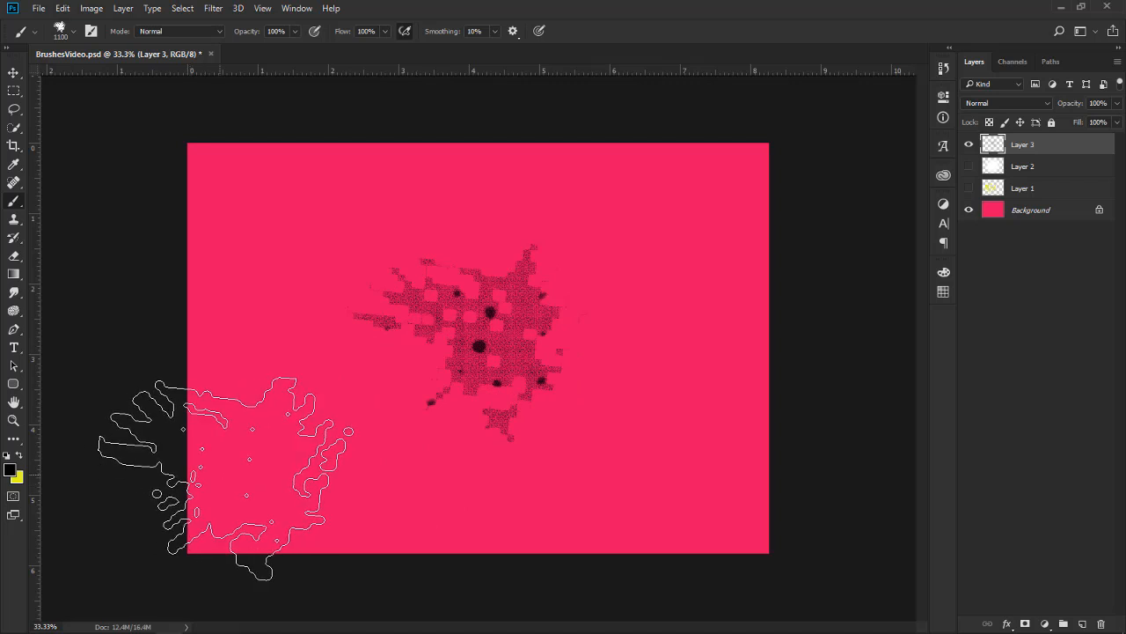
key(ctrl+z)
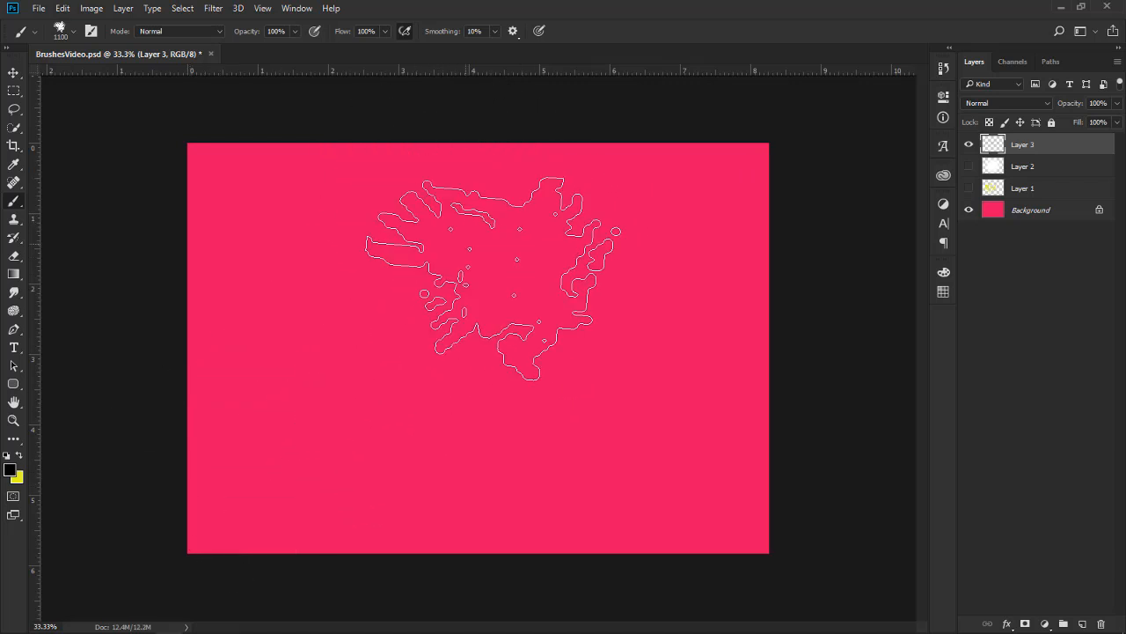
click(556, 284)
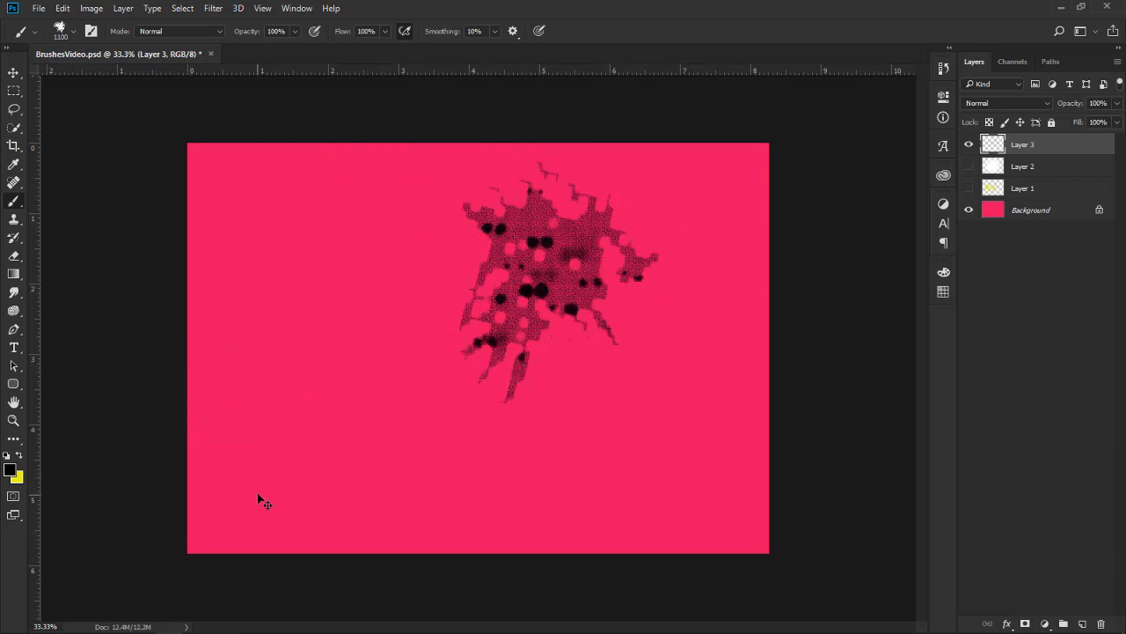
key(ctrl+z)
click(555, 286)
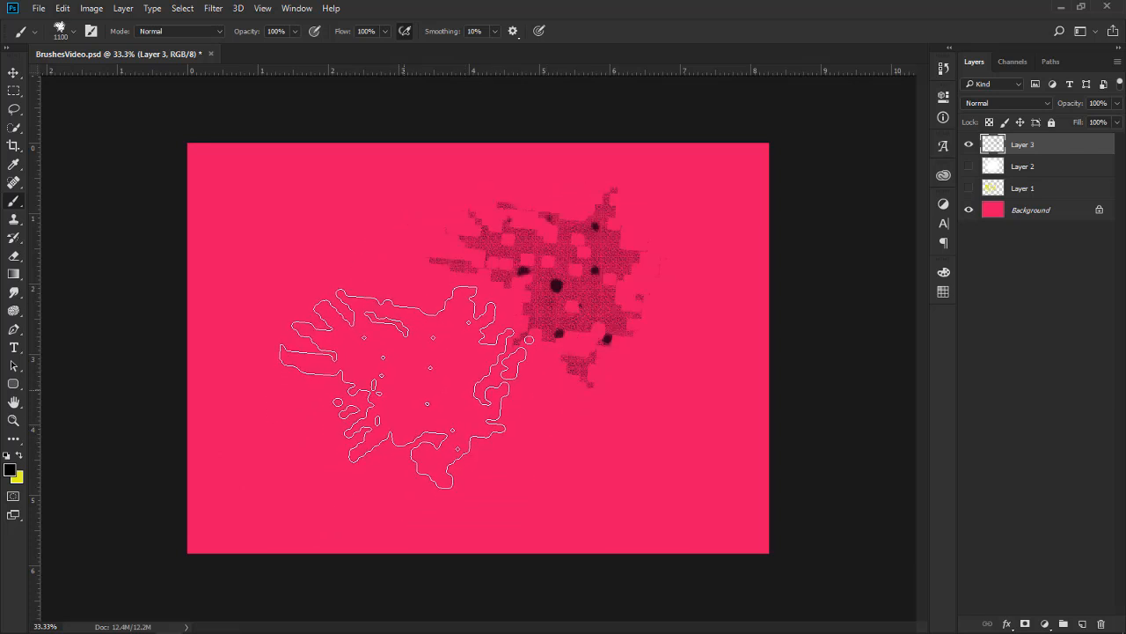
click(338, 247)
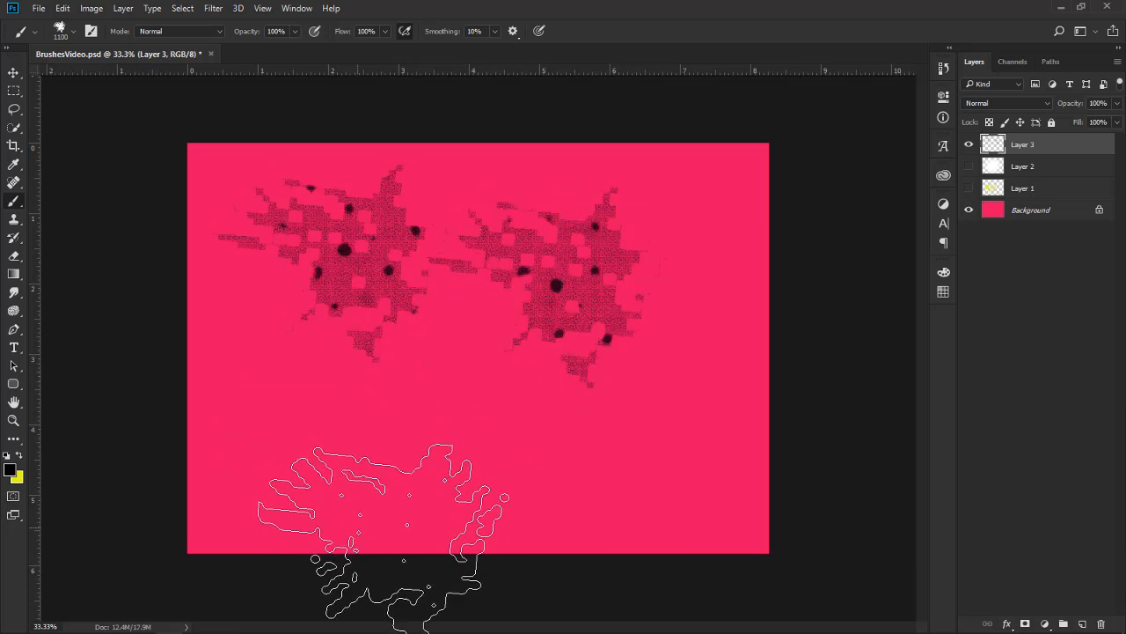
key(ctrl+z)
key(ctrl+shift+z)
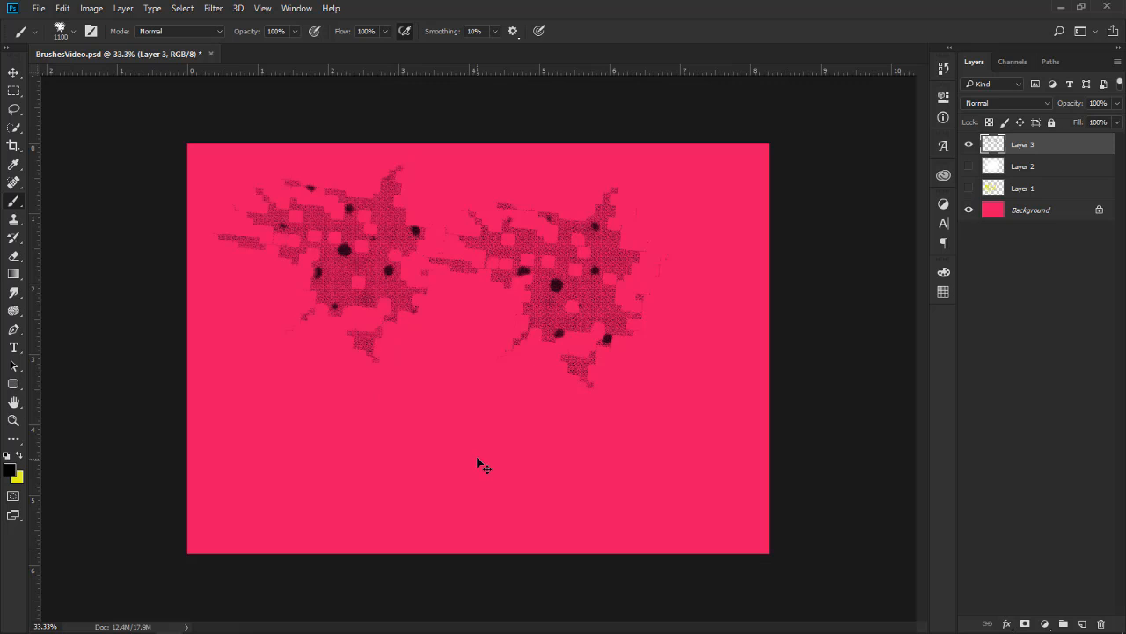
key(ctrl+z)
key(ctrl+z)
Stamp one black charcoal mark in the upper right part of the canvas on Layer 3
click(592, 257)
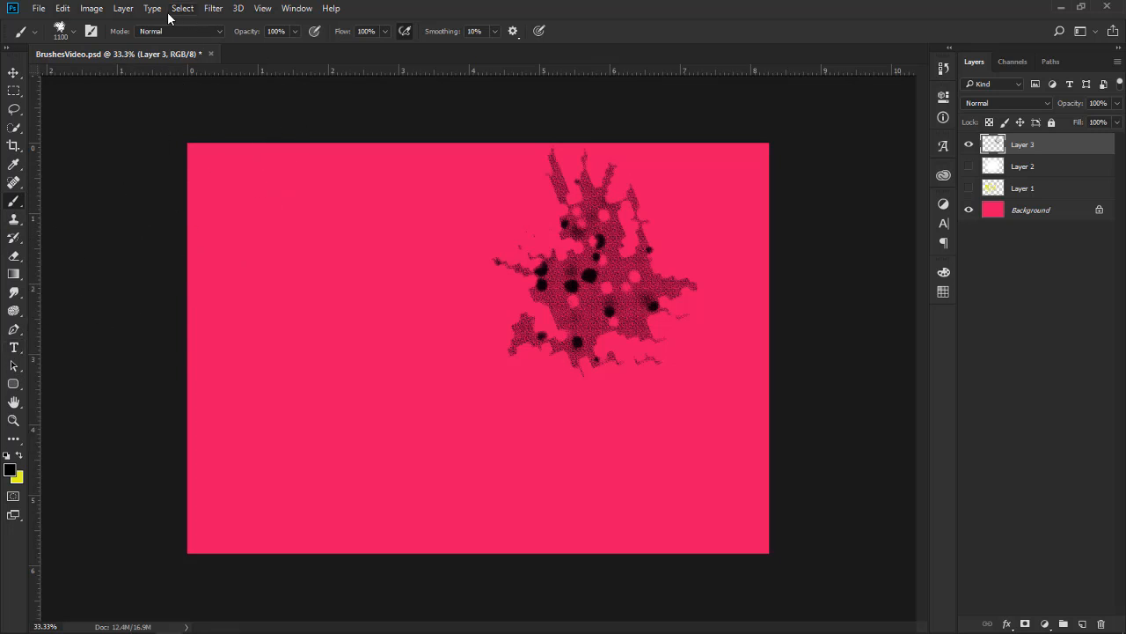
Choose the Kyle's Concept Brushes - Foliage Mix 2 preset from the Special Effects Brushes
click(76, 31)
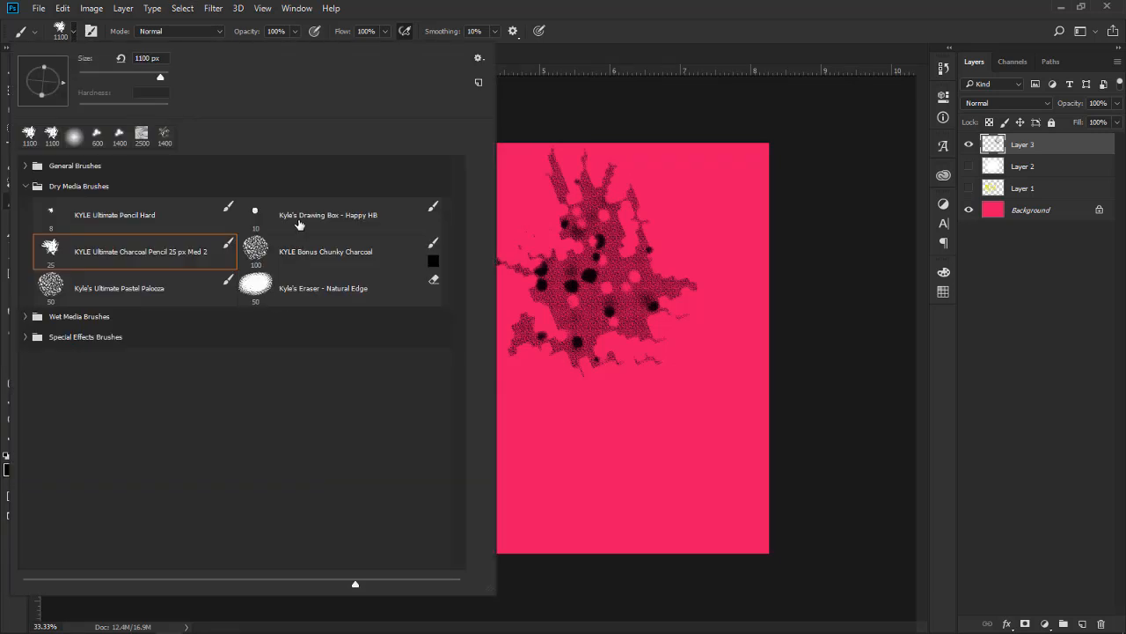
click(29, 187)
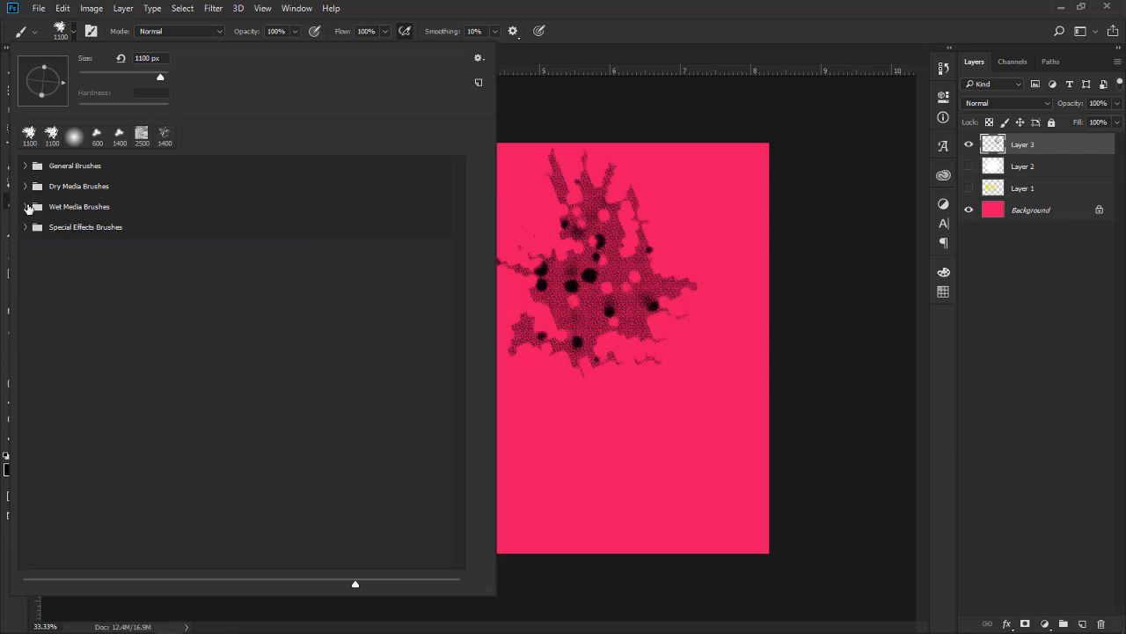
click(25, 227)
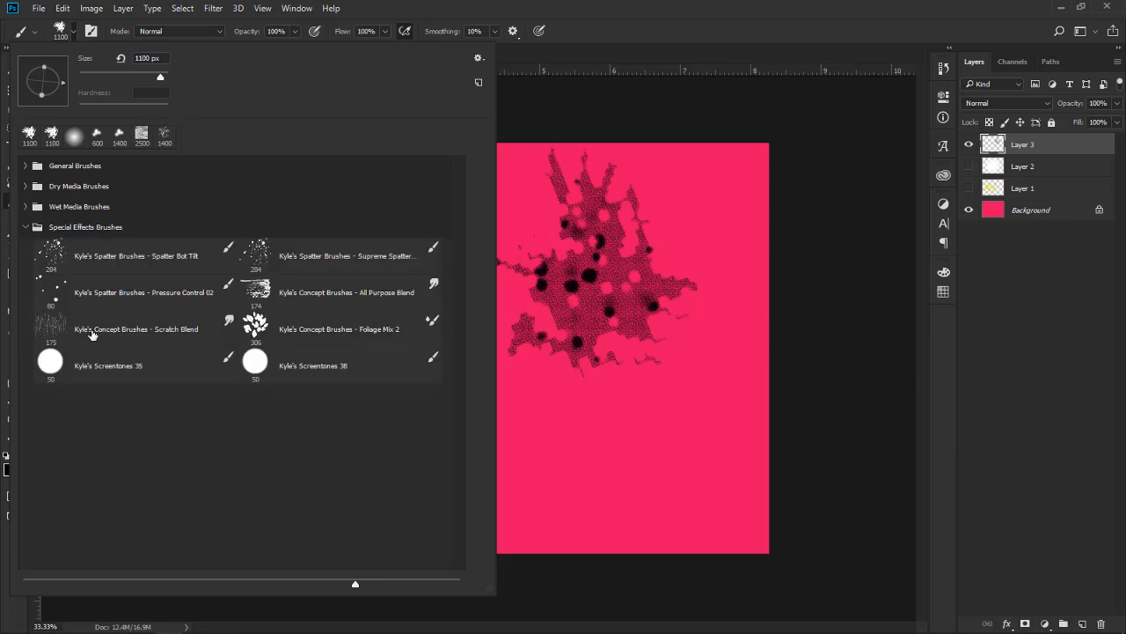
double_click(283, 334)
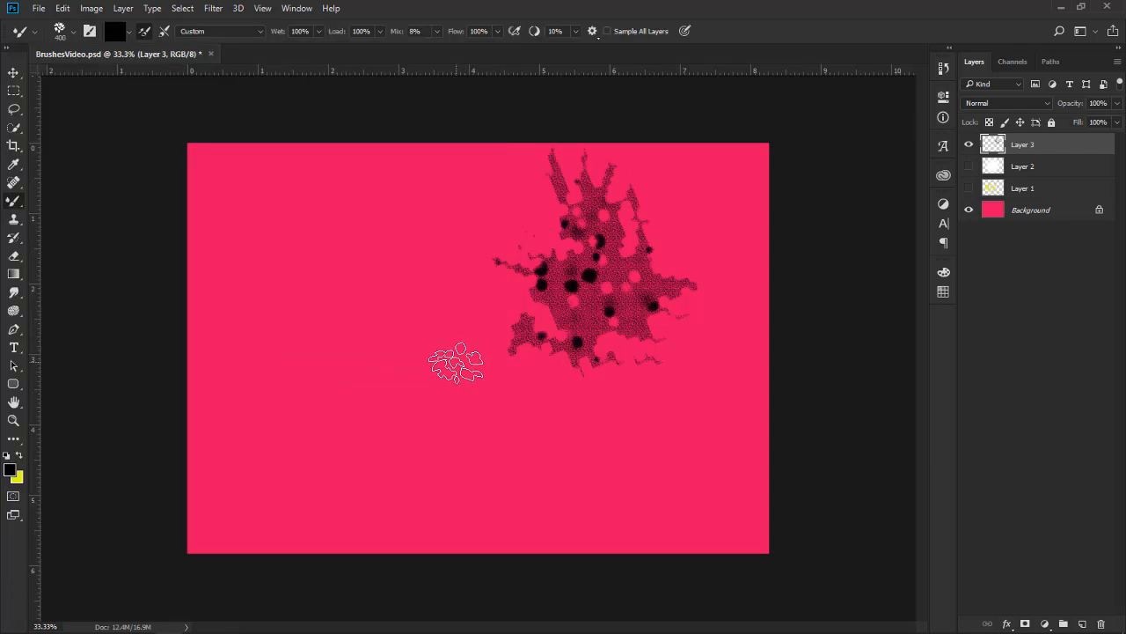
Enlarge the foliage brush to 1400, try a black leaf stamp on Layer 3 and undo it
key(bracketright)
key(bracketright)
key(bracketright)
key(bracketright)
key(bracketright)
key(bracketright)
key(bracketright)
key(bracketright)
key(bracketright)
key(bracketright)
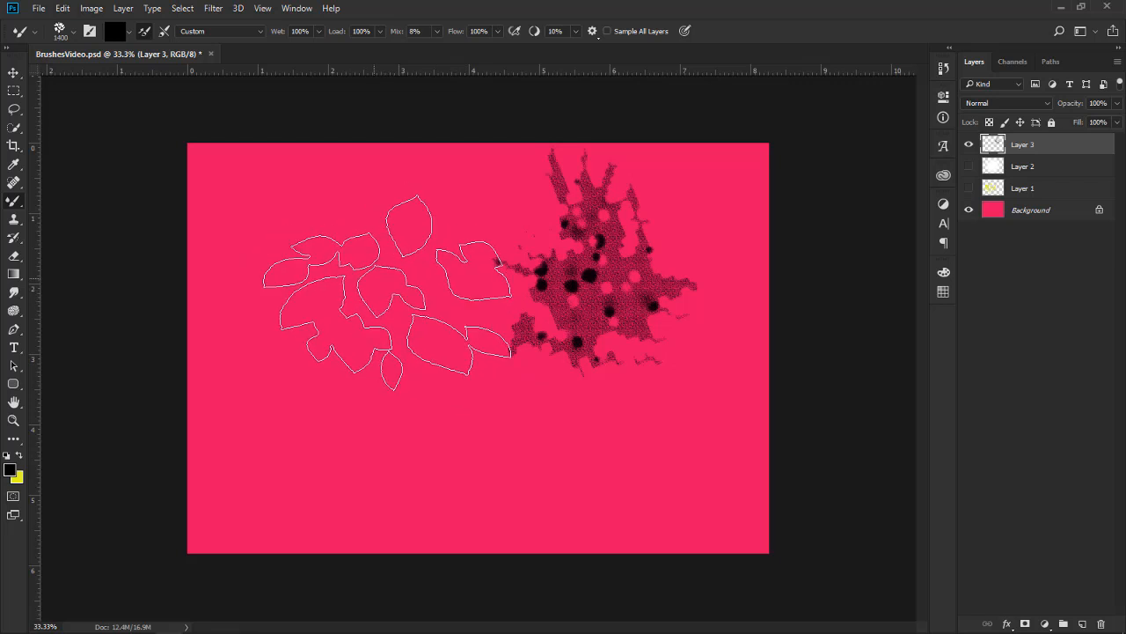
click(383, 286)
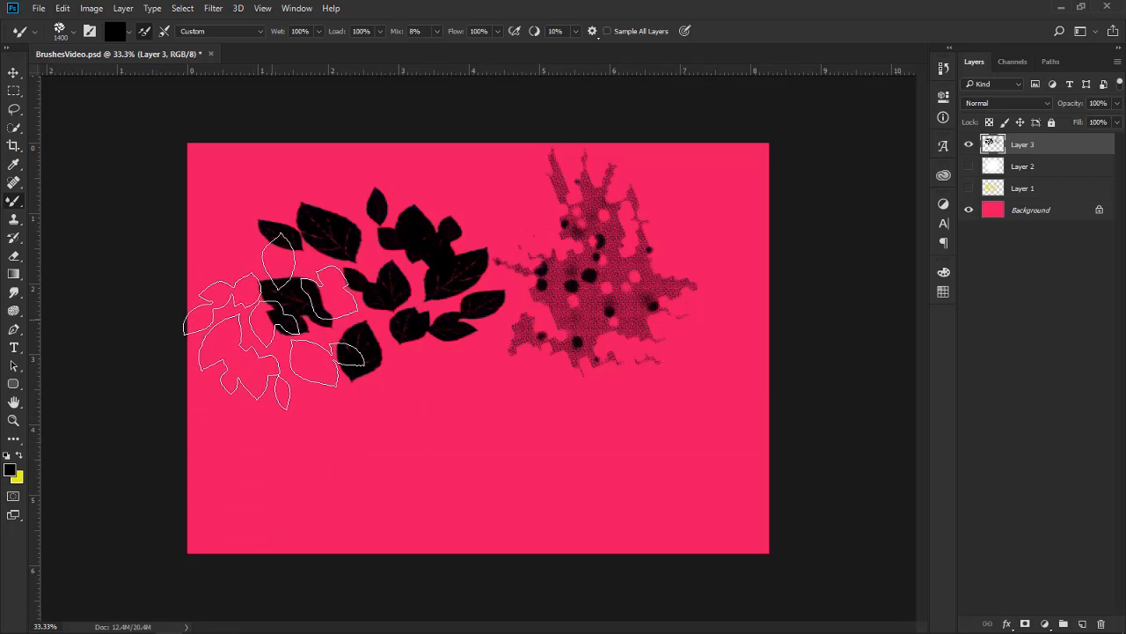
key(ctrl+z)
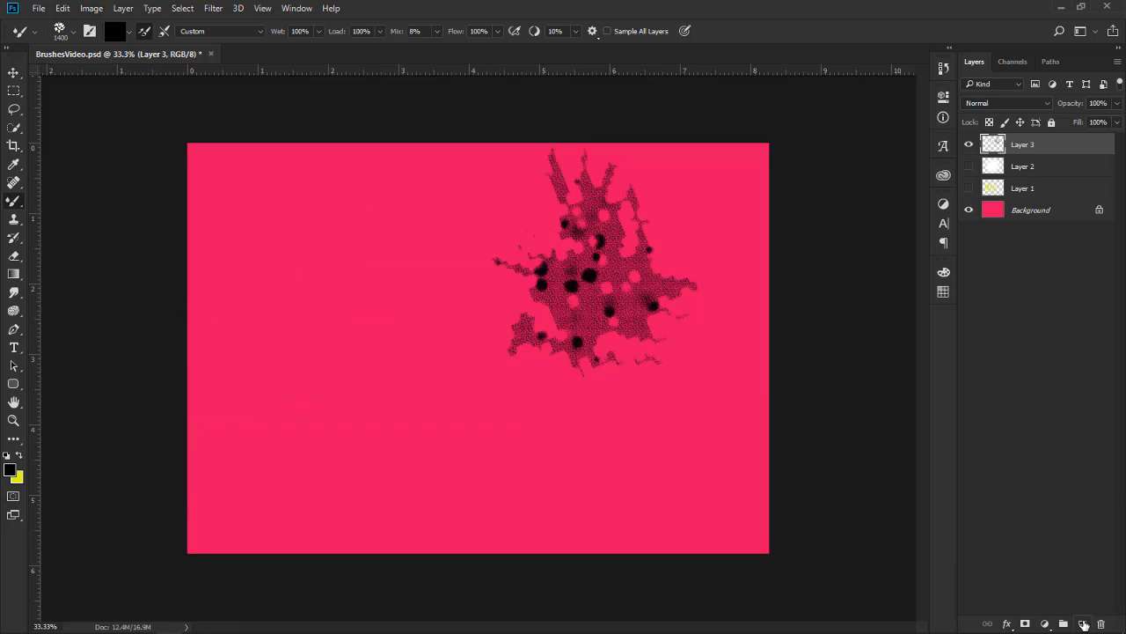
Add a new layer above Layer 3 and stamp one black leaf cluster in the upper left part of the canvas
click(1083, 624)
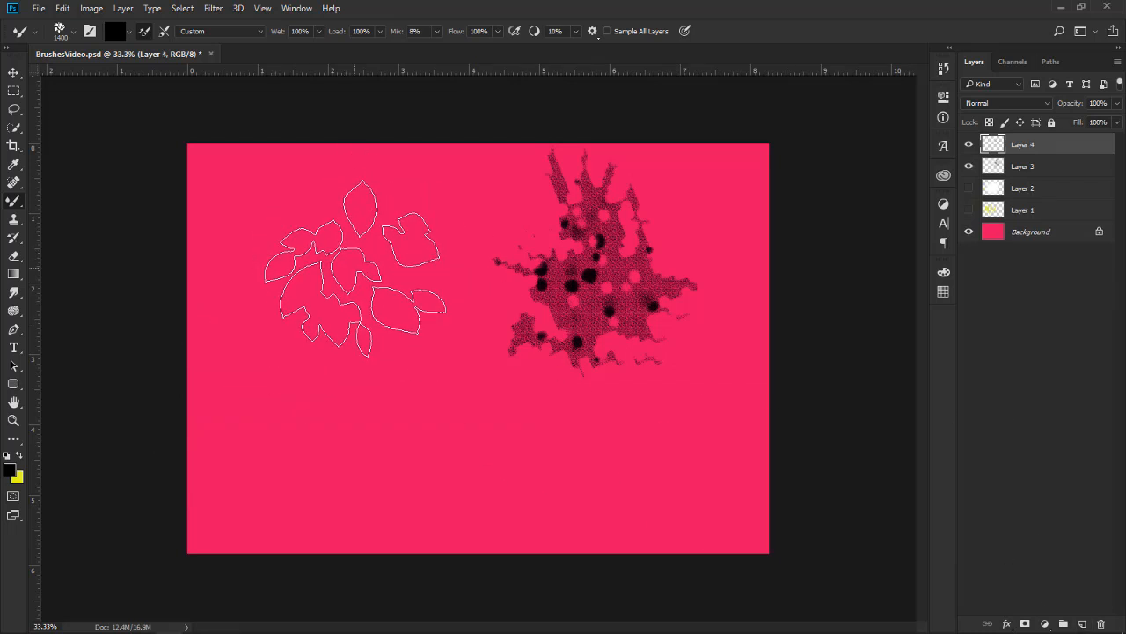
click(352, 268)
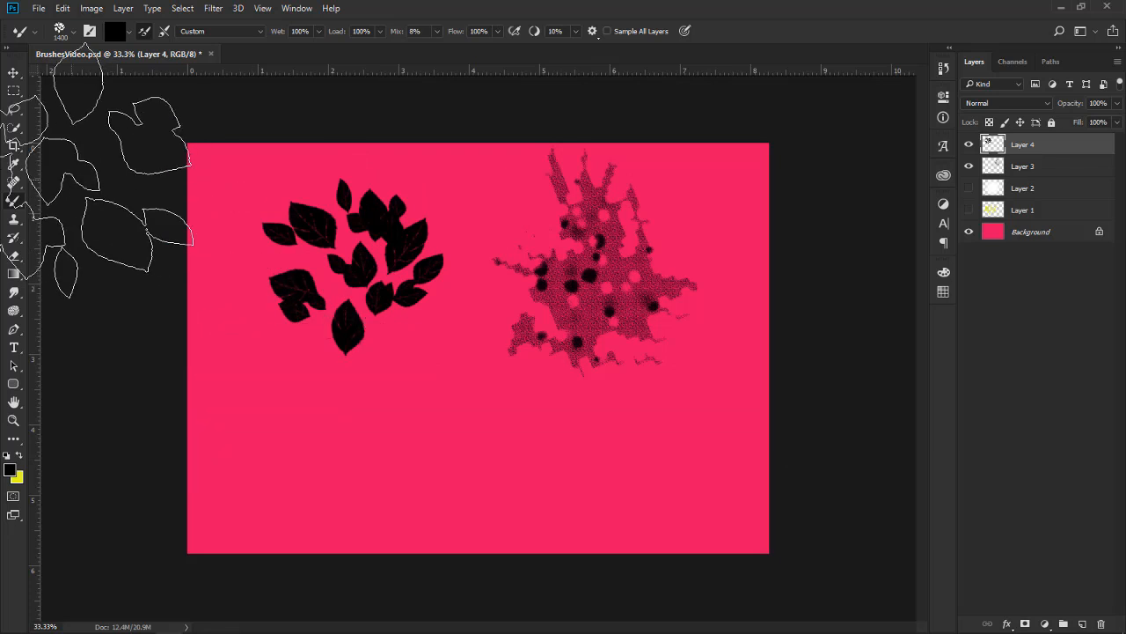
Move the charcoal mark down and slightly left, and shift the leaf cluster down and right beside it
click(12, 75)
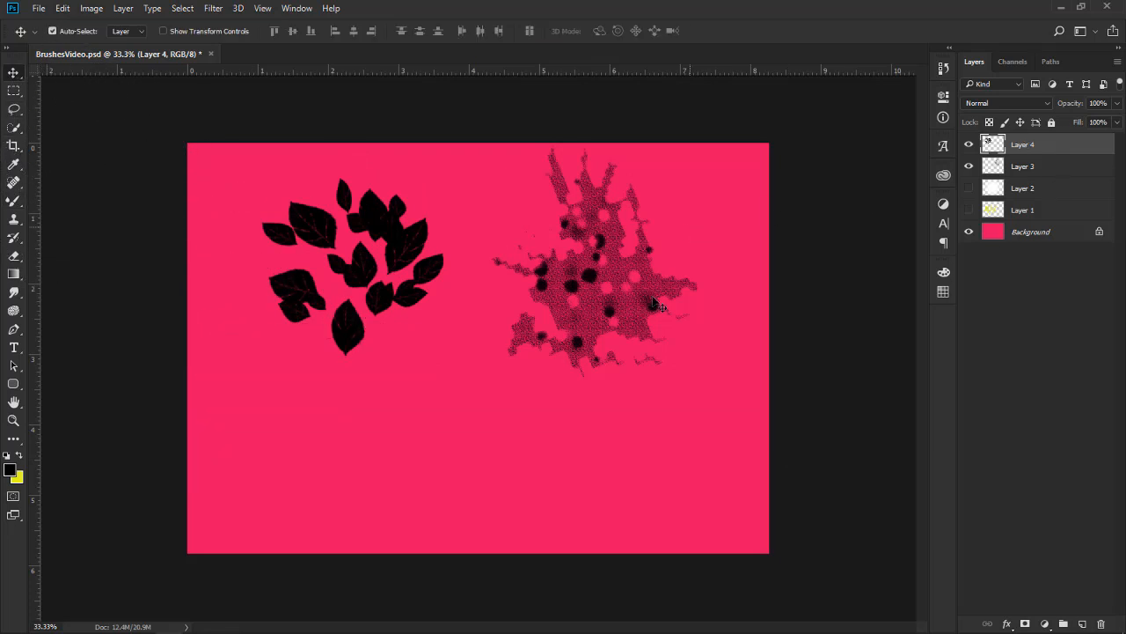
mouse_move(637, 297)
mouse_down()
mouse_move(616, 339)
mouse_move(553, 331)
mouse_move(605, 360)
mouse_move(656, 353)
mouse_move(602, 355)
mouse_up()
click(419, 303)
drag(419, 302, 456, 310)
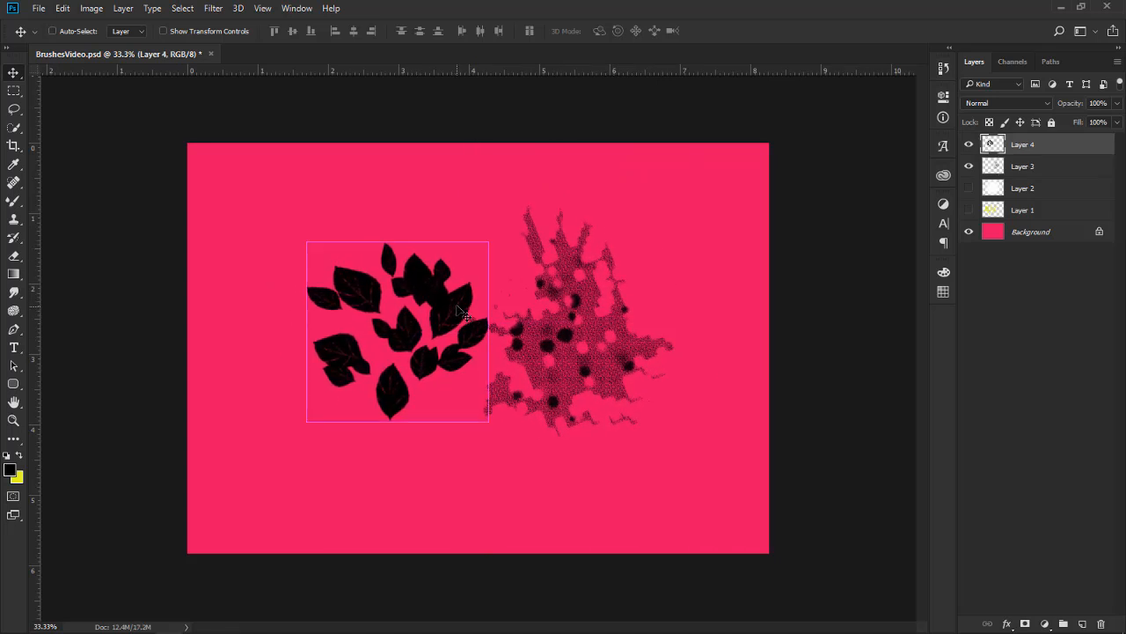
Rotate the leaf cluster on Layer 4 to -35° and nudge it slightly up and right
key(ctrl+t)
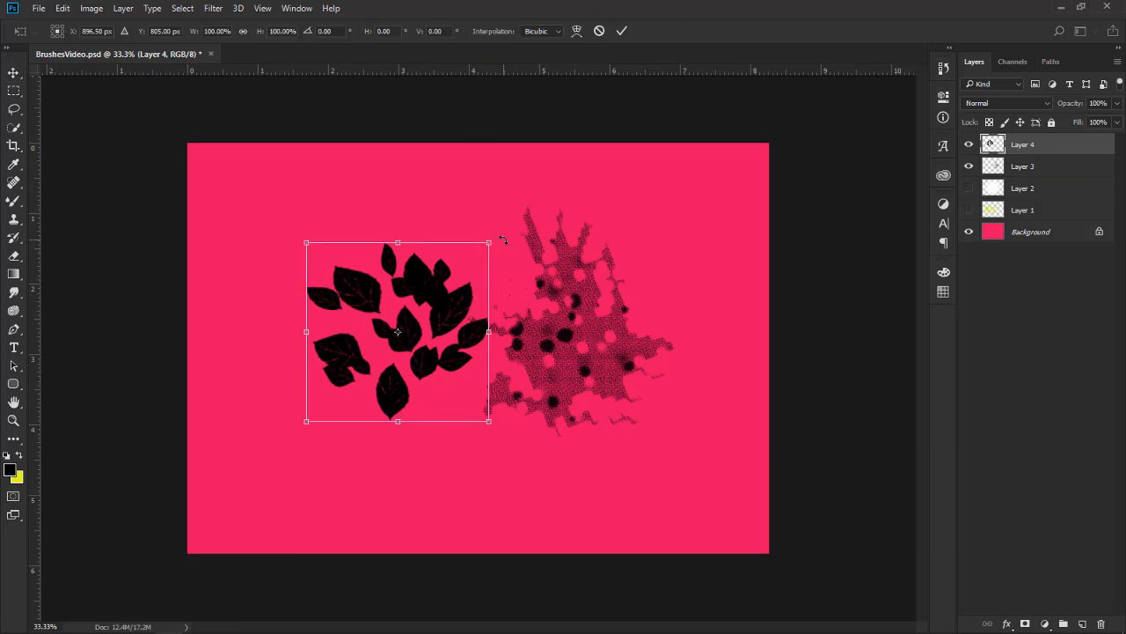
drag(503, 238, 438, 198)
drag(456, 333, 472, 321)
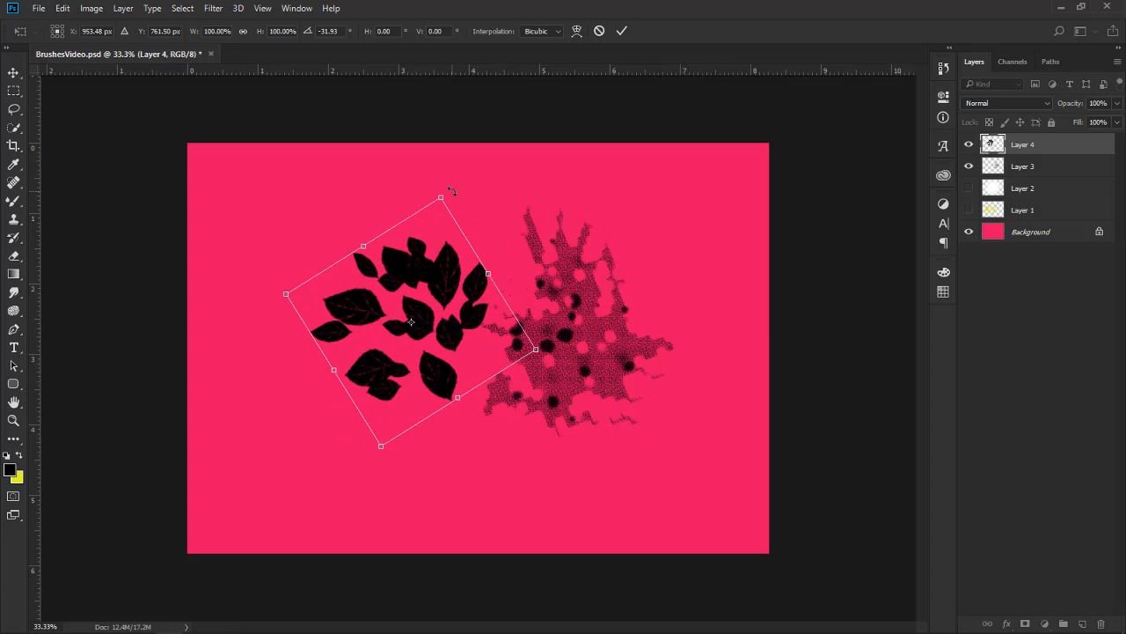
drag(451, 189, 445, 185)
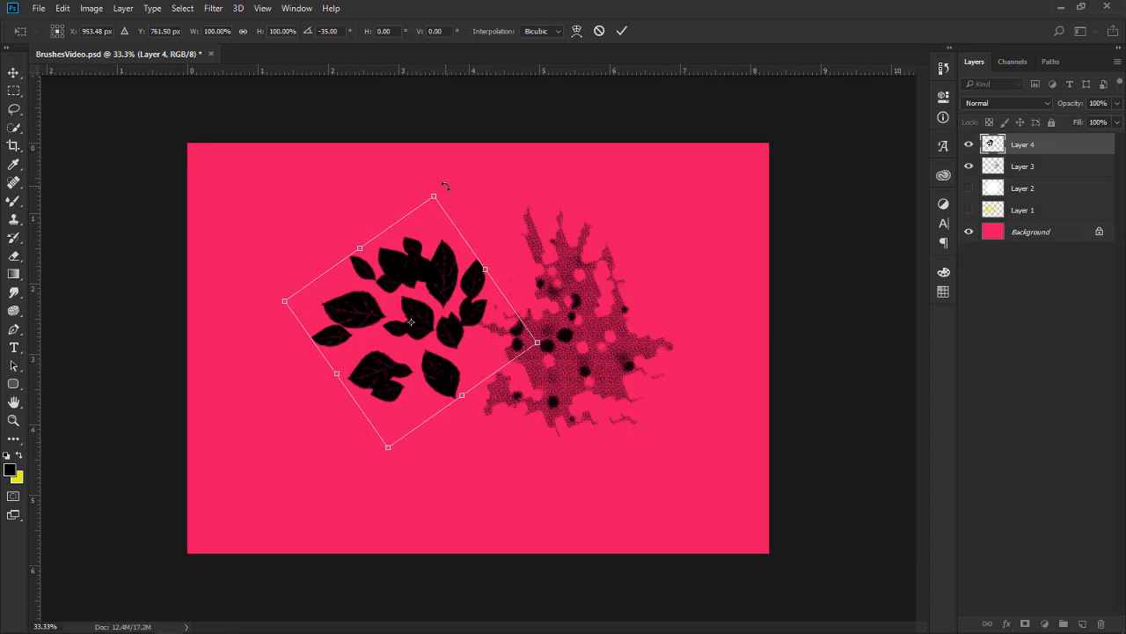
key(Return)
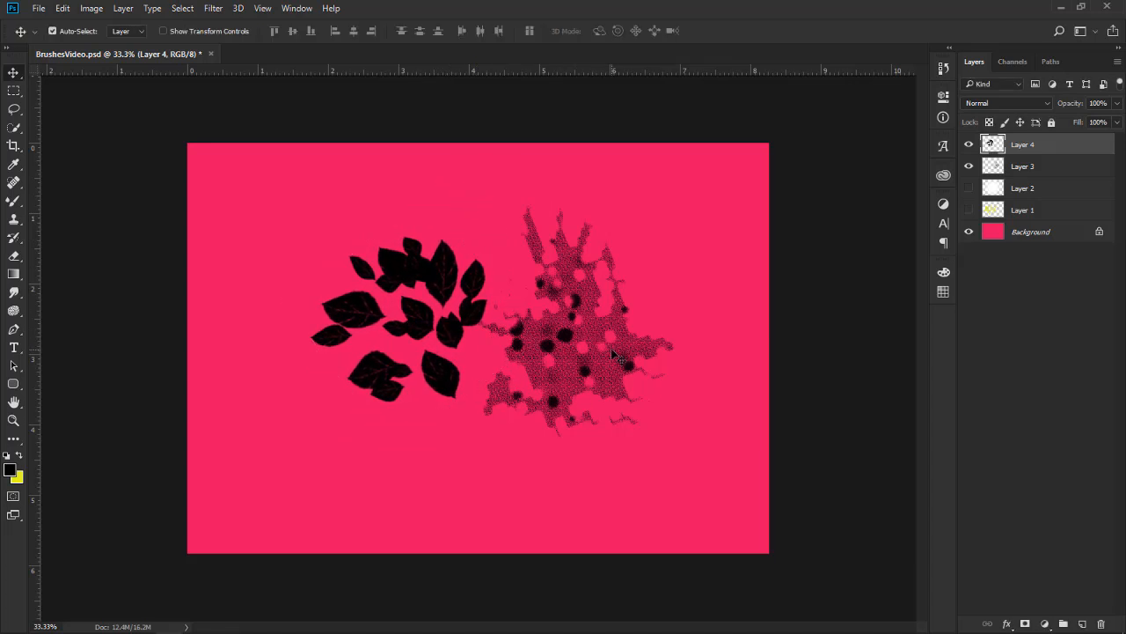
Turn on the CMYK proof preview and reposition the charcoal mark on Layer 3 close beside the leaves
drag(612, 348, 634, 336)
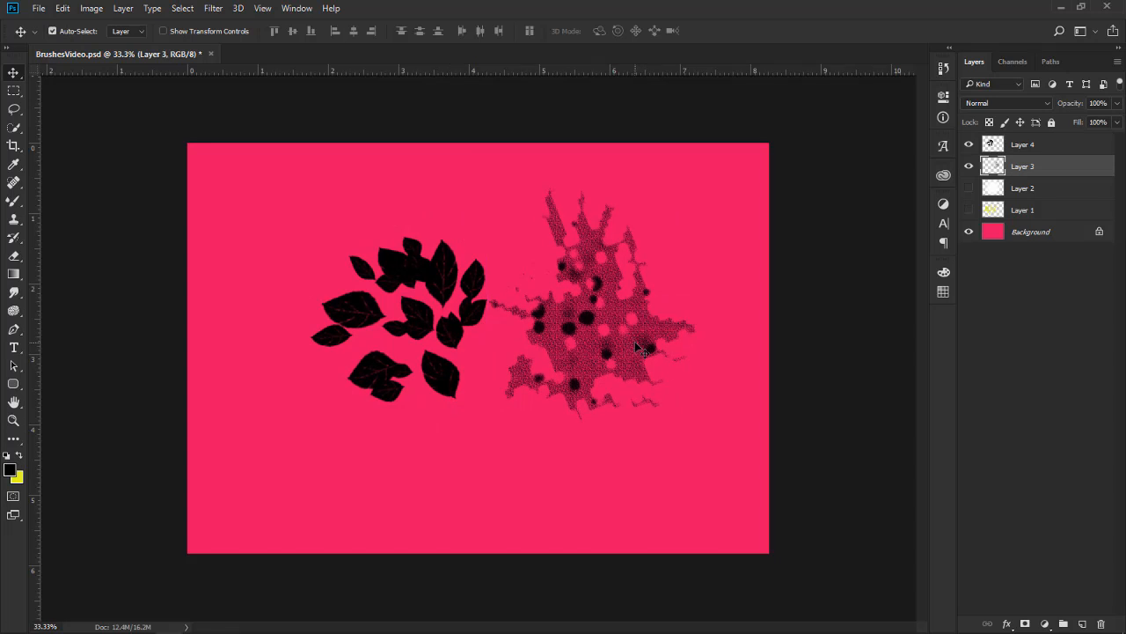
click(658, 237)
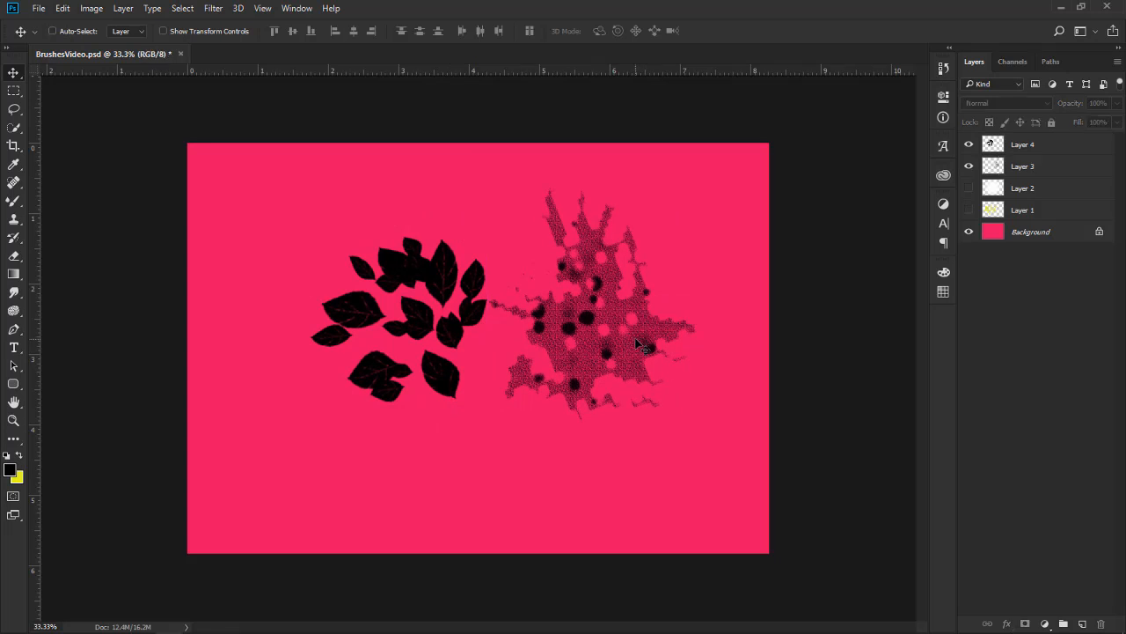
key(ctrl+y)
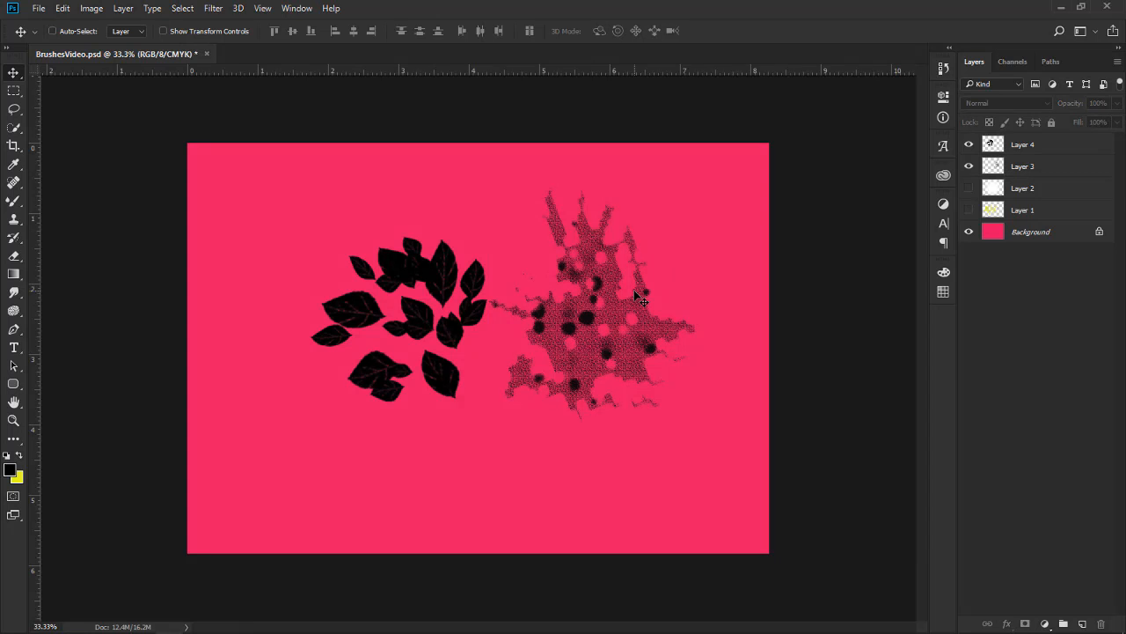
drag(635, 293, 613, 312)
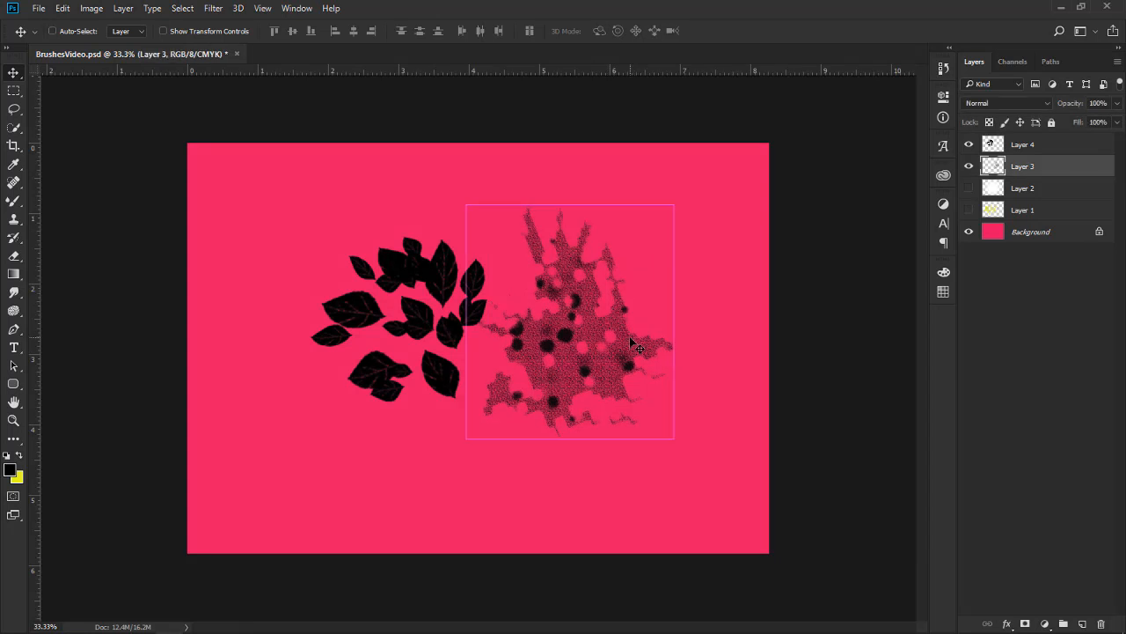
Rotate the charcoal mark about 91°, squash it into a long flat strip and place it as ground just beneath the leaves
key(ctrl+t)
drag(691, 200, 730, 390)
drag(602, 322, 519, 401)
drag(474, 299, 489, 403)
drag(495, 483, 494, 463)
drag(612, 417, 724, 389)
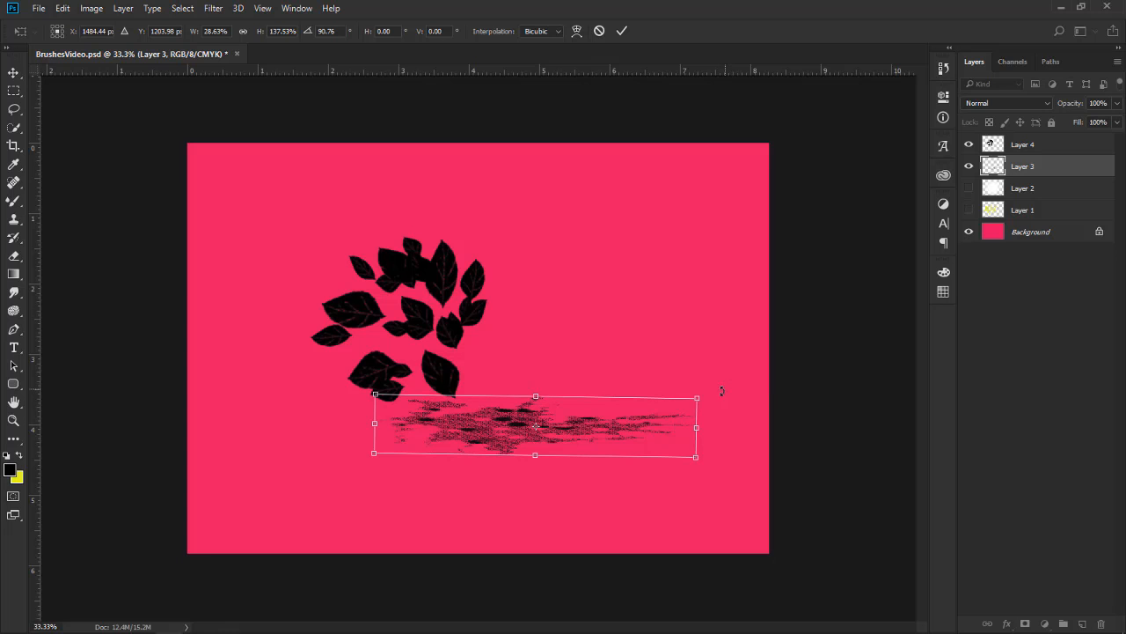
drag(609, 426, 544, 417)
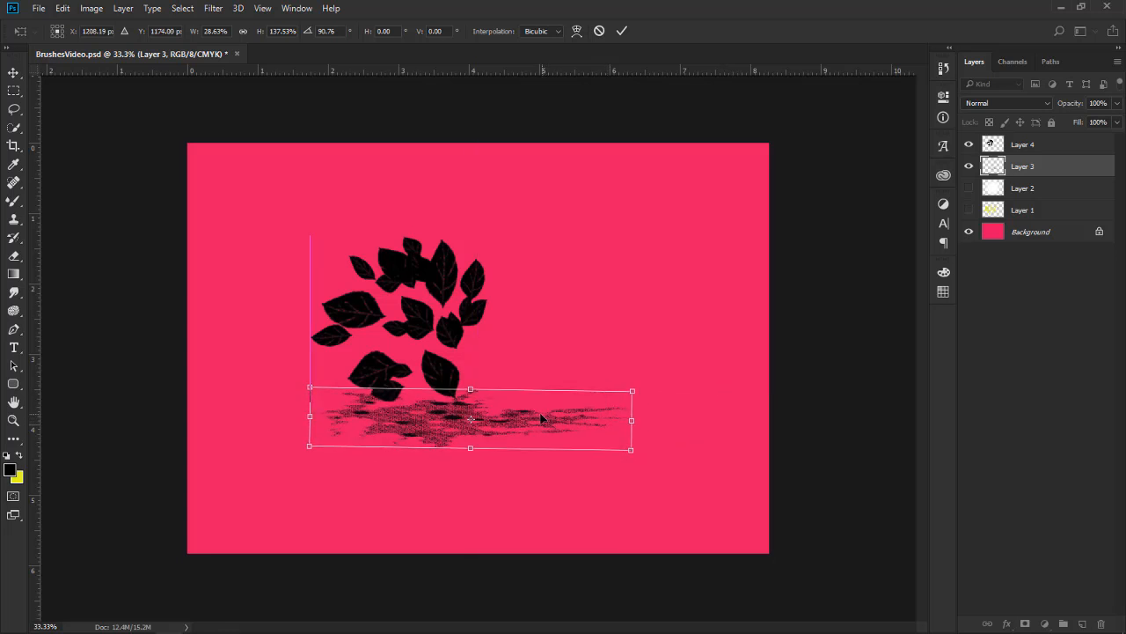
drag(475, 389, 480, 393)
key(Return)
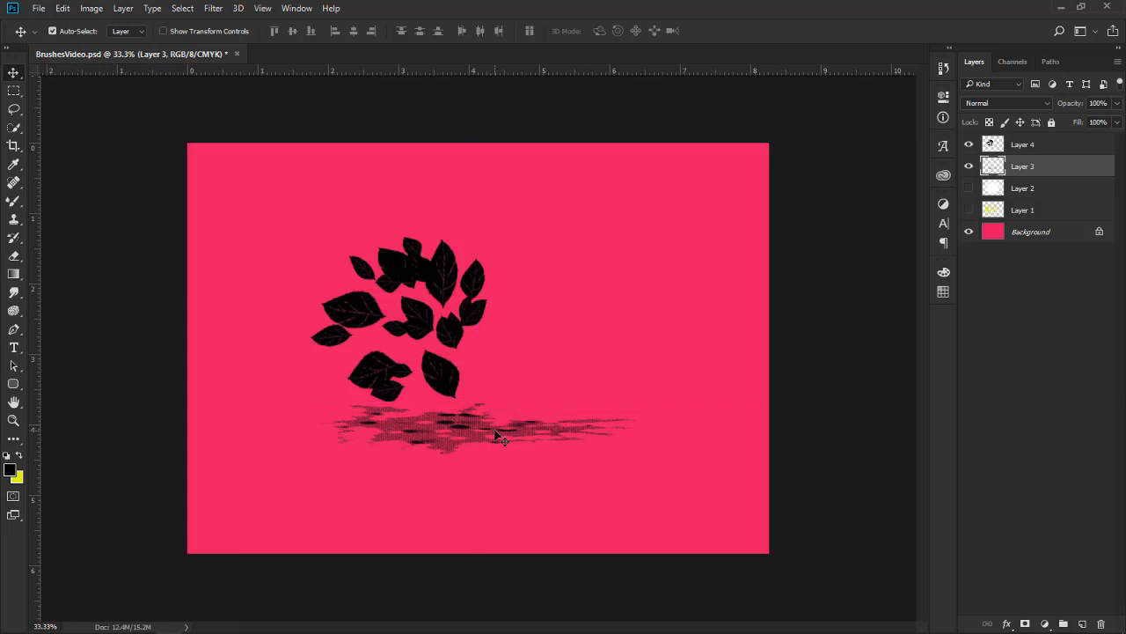
Duplicate the leaf cluster on Layer 4 and move the copy to the right of the original
click(1034, 147)
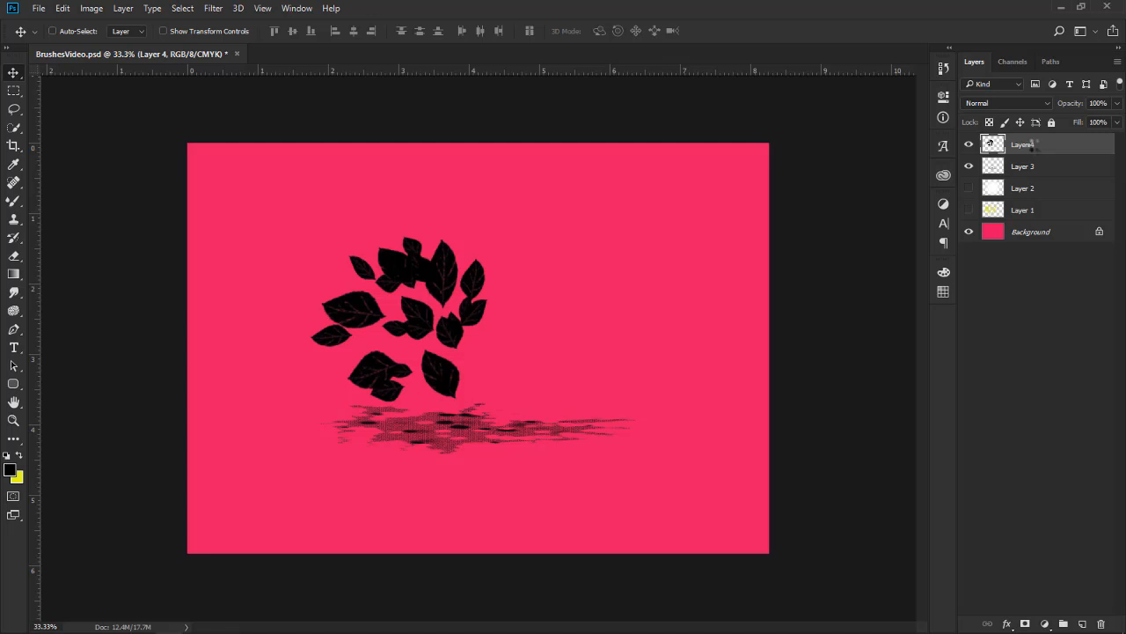
key(ctrl+k)
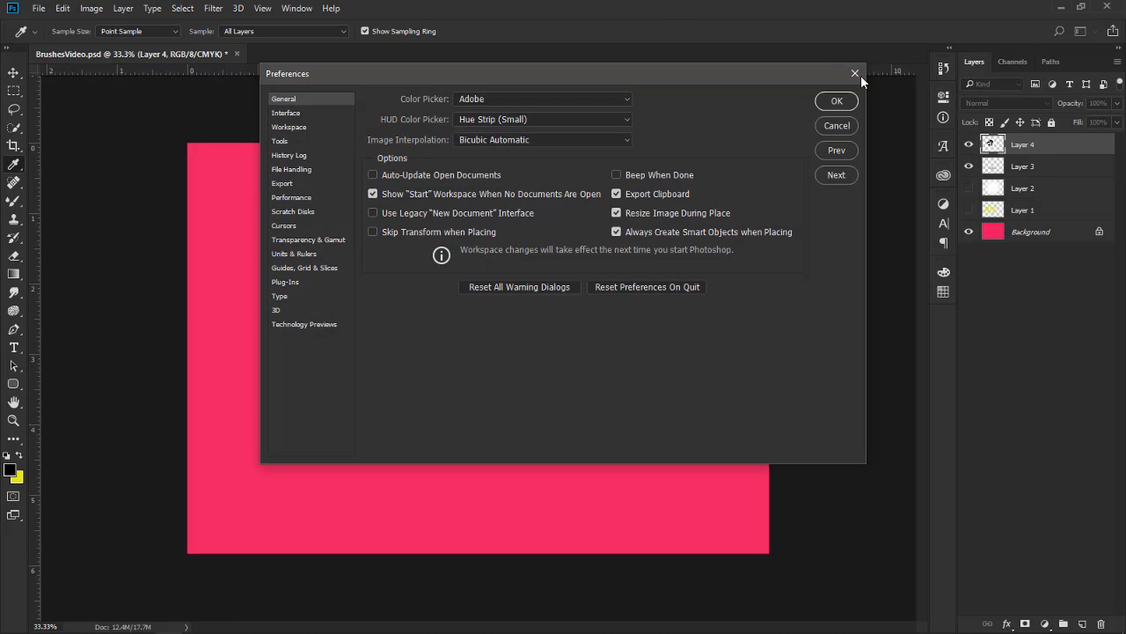
click(855, 73)
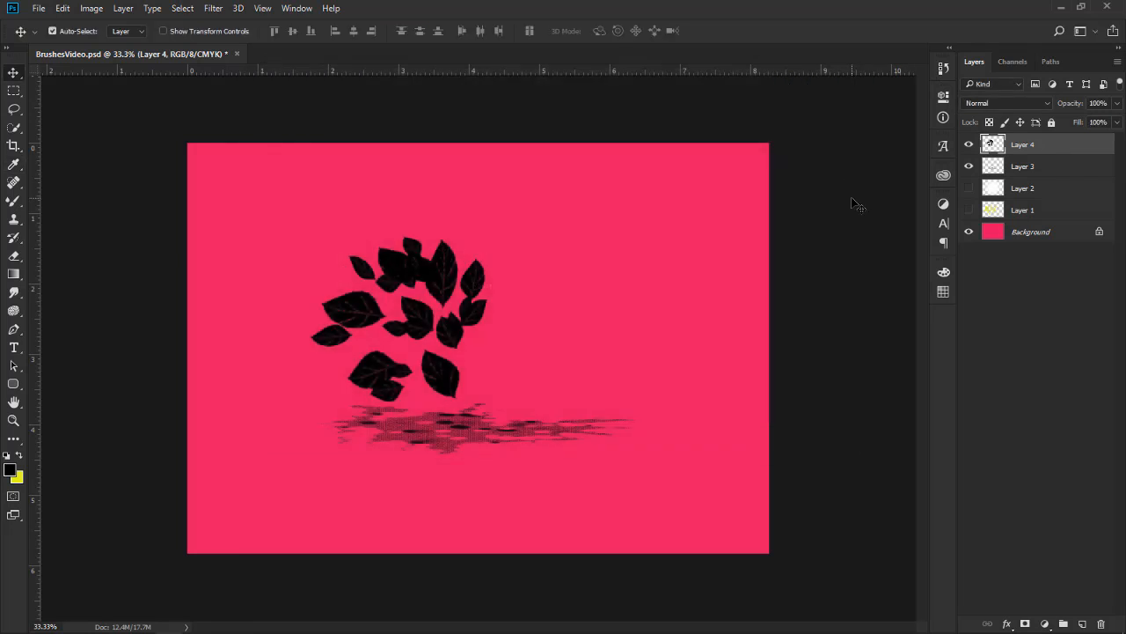
key(ctrl+j)
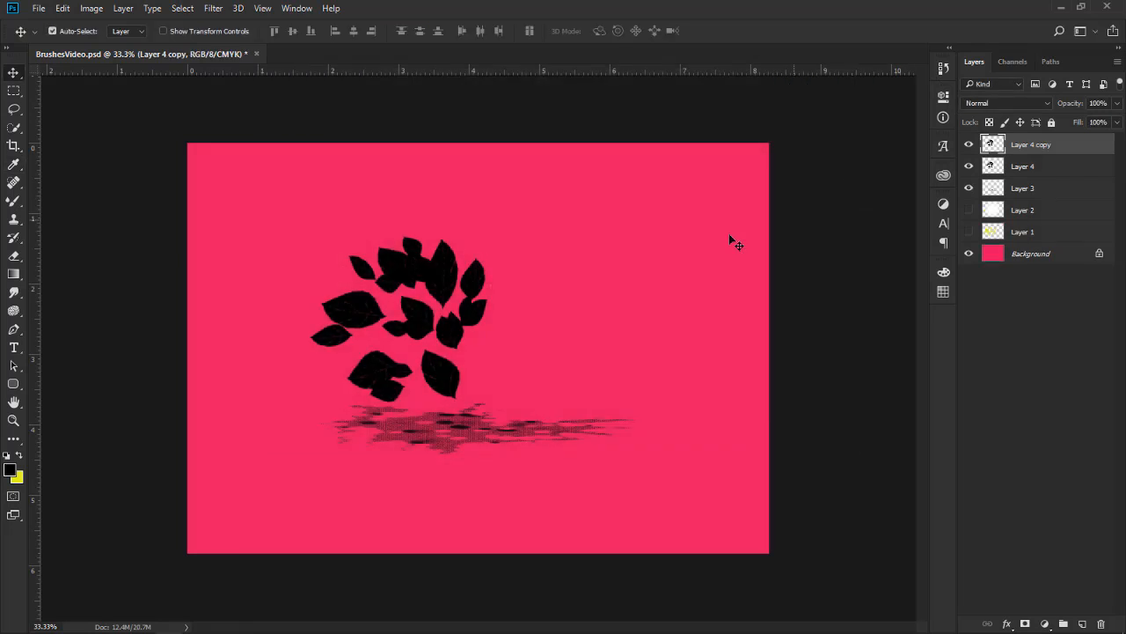
drag(505, 287, 642, 288)
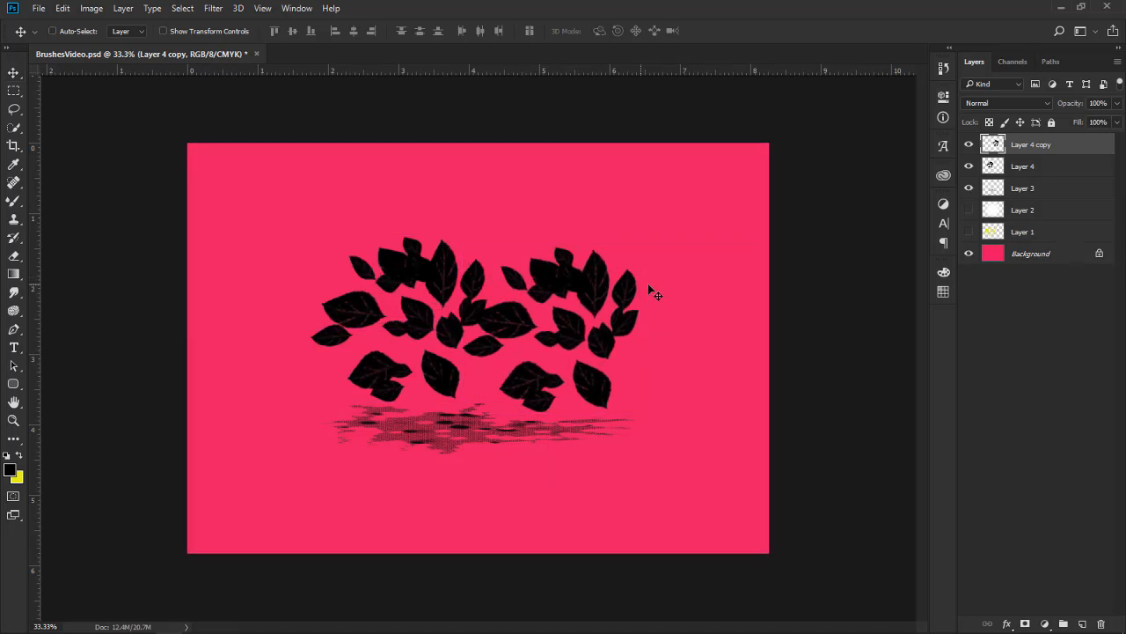
Flip the copied leaf cluster horizontally and move it against the original to form a symmetrical tree crown
key(ctrl+t)
right_click(597, 289)
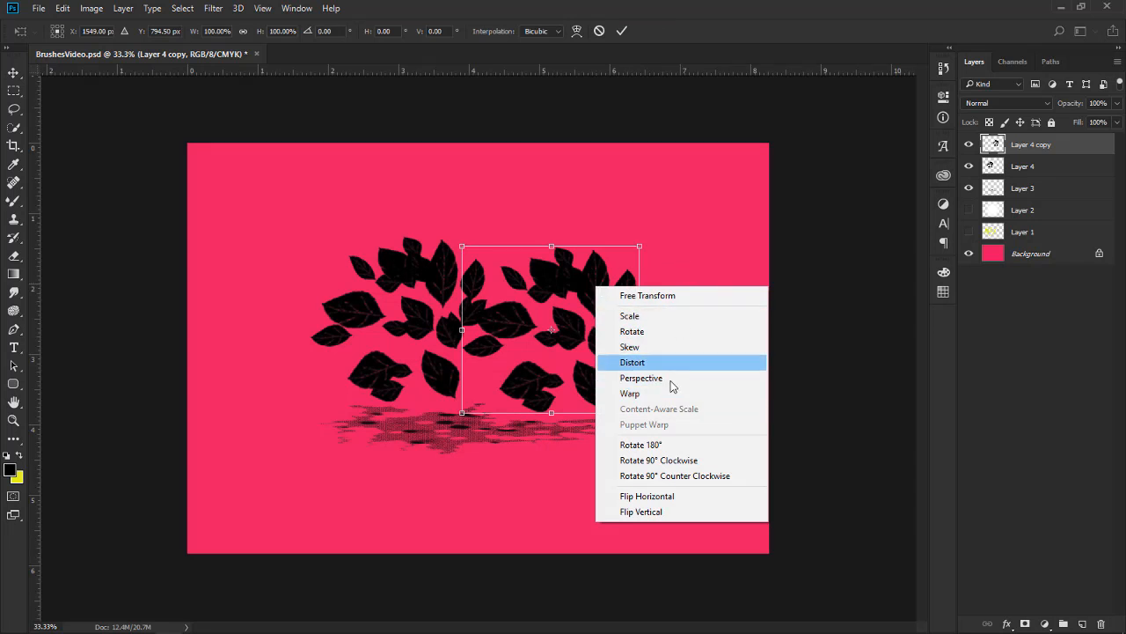
click(581, 280)
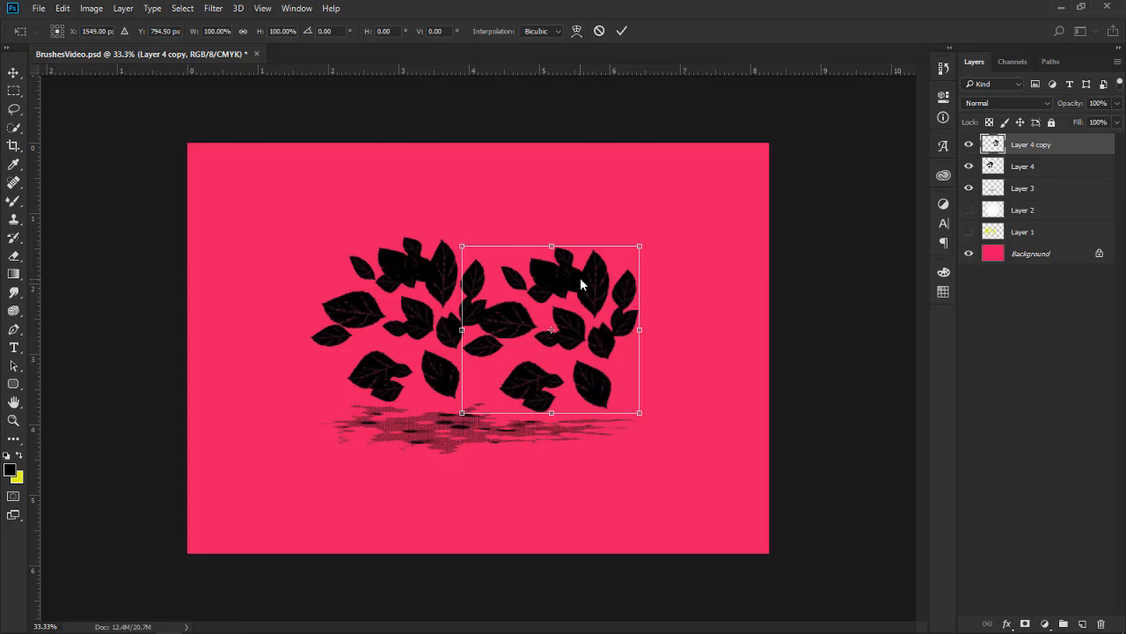
right_click(579, 278)
click(605, 253)
right_click(594, 275)
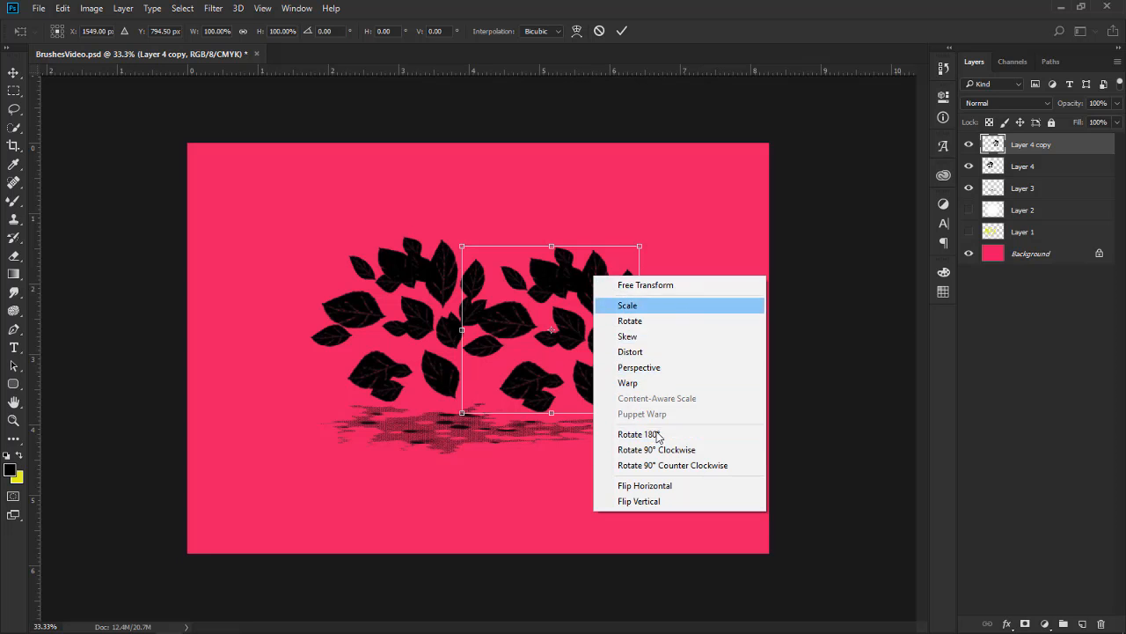
click(679, 489)
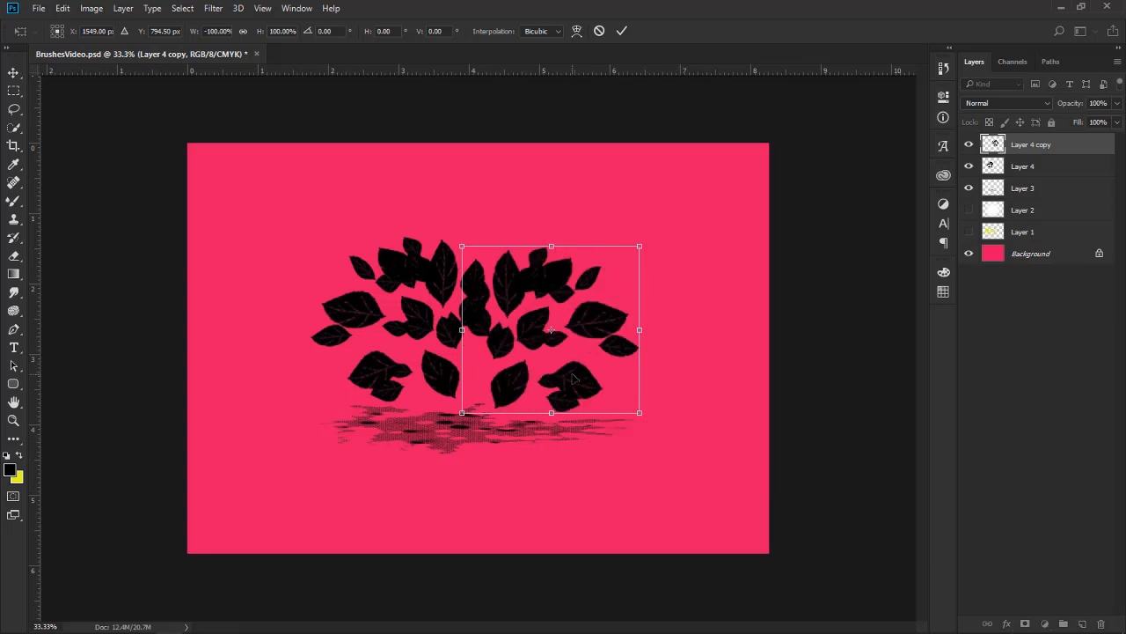
drag(575, 379, 547, 371)
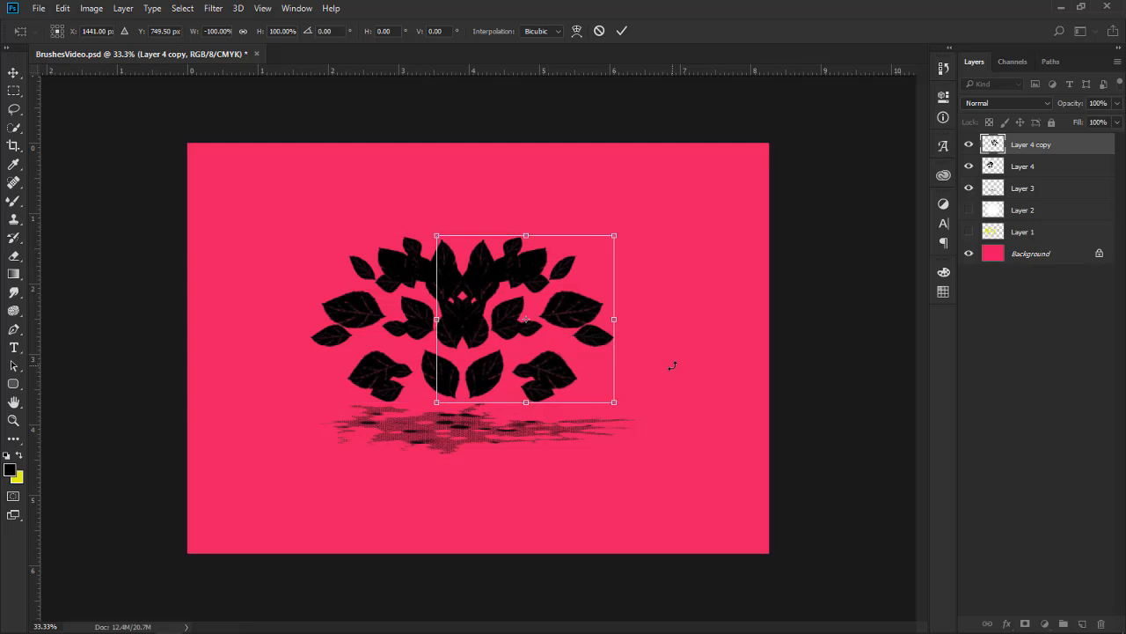
key(Return)
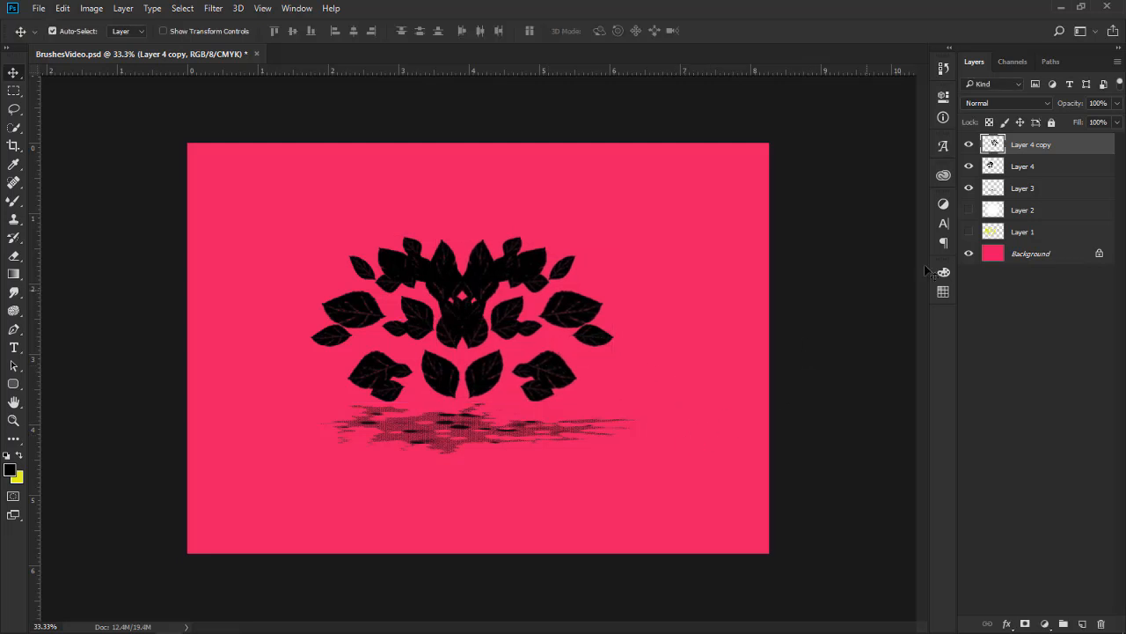
Select Layer 3, Layer 4 and Layer 4 copy together, move the tree artwork slightly up and right to centre it, and deselect the layers
shift+click(1036, 190)
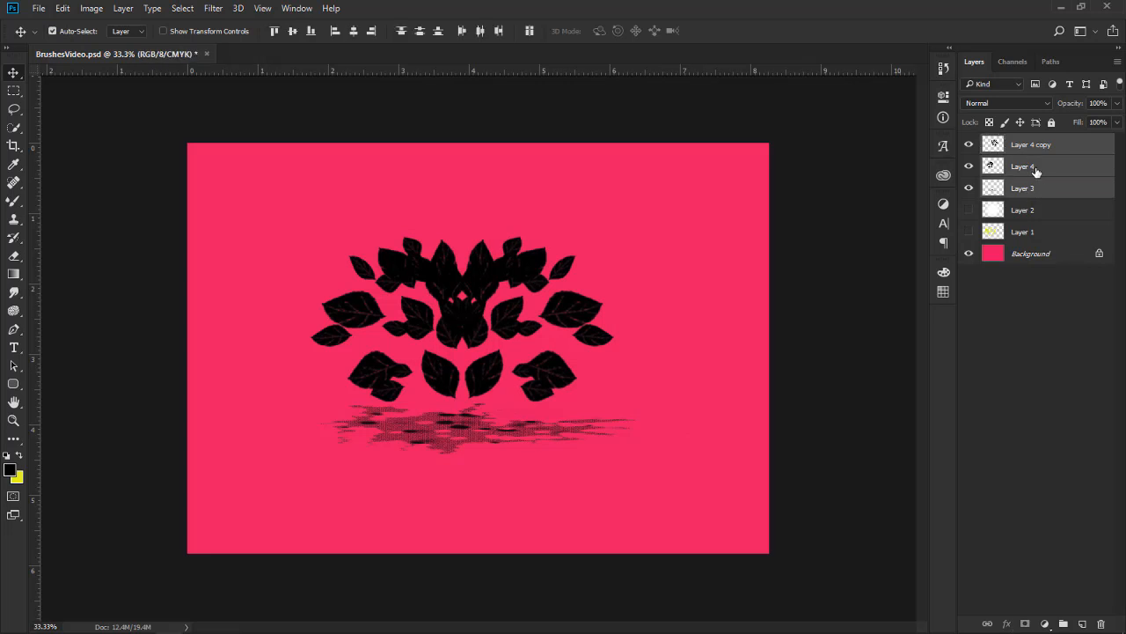
click(1036, 170)
click(1052, 146)
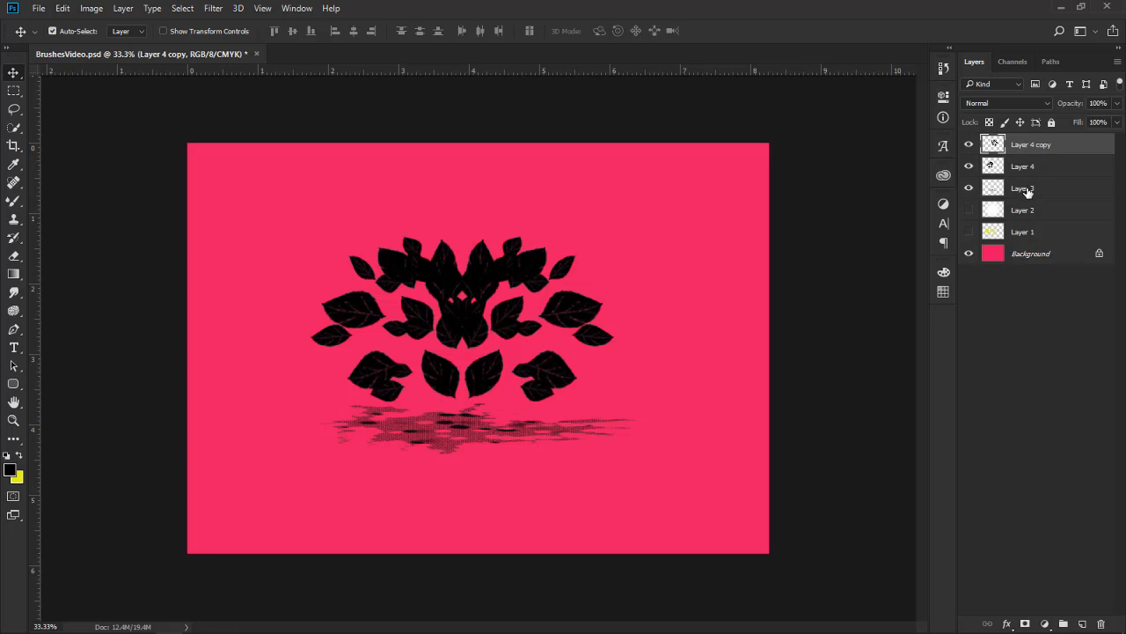
shift+click(1028, 189)
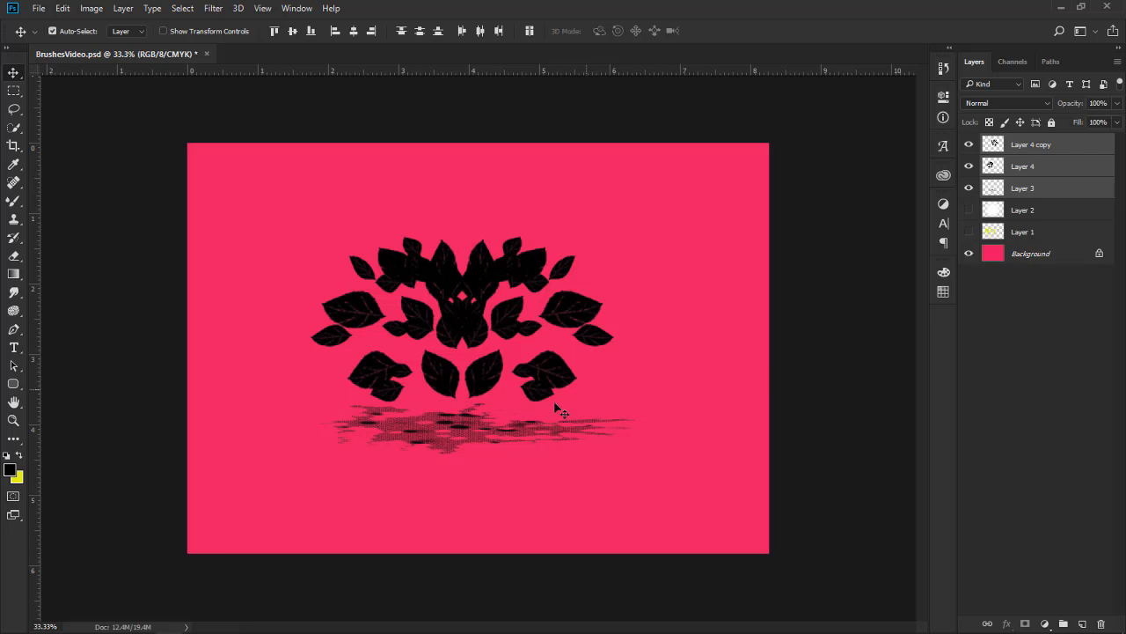
key(ctrl)
key(ctrl+t)
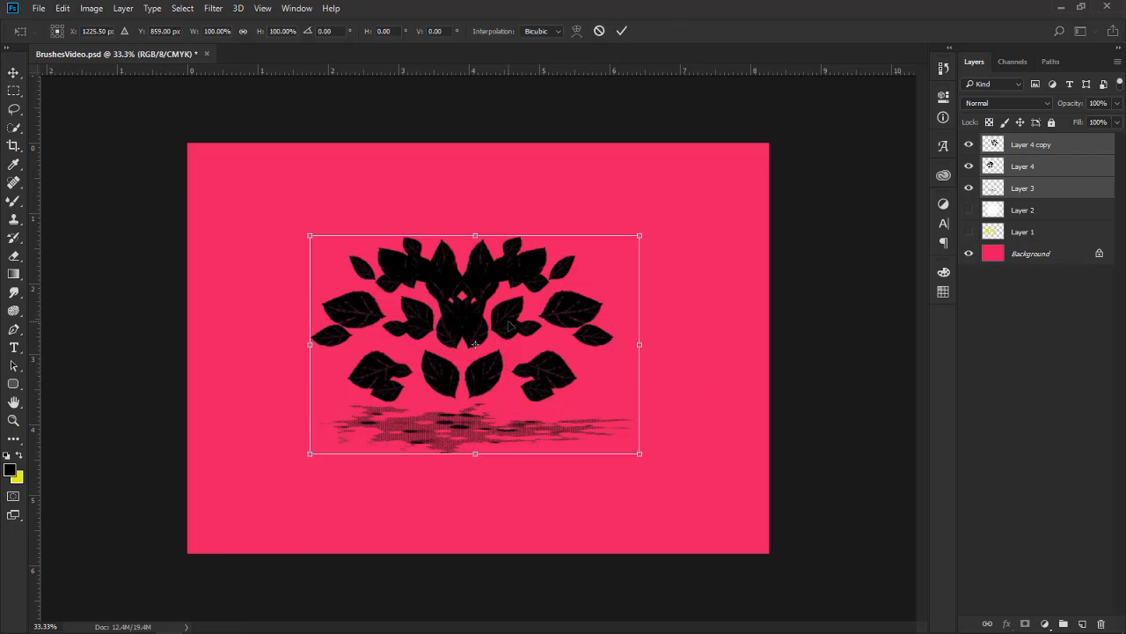
drag(509, 313, 520, 314)
key(Return)
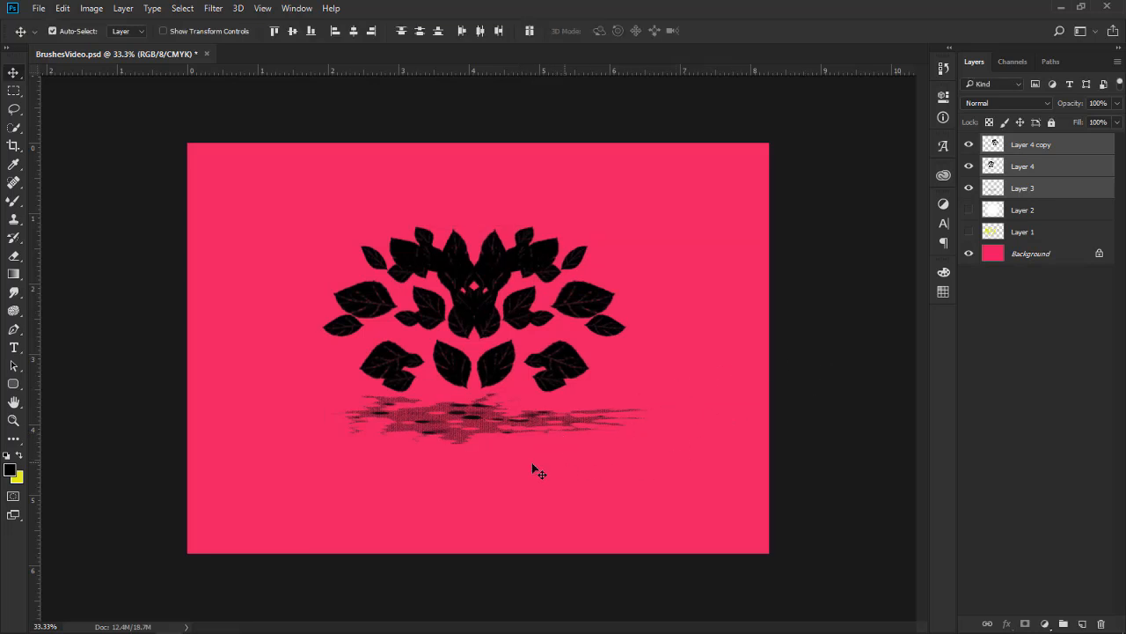
click(115, 396)
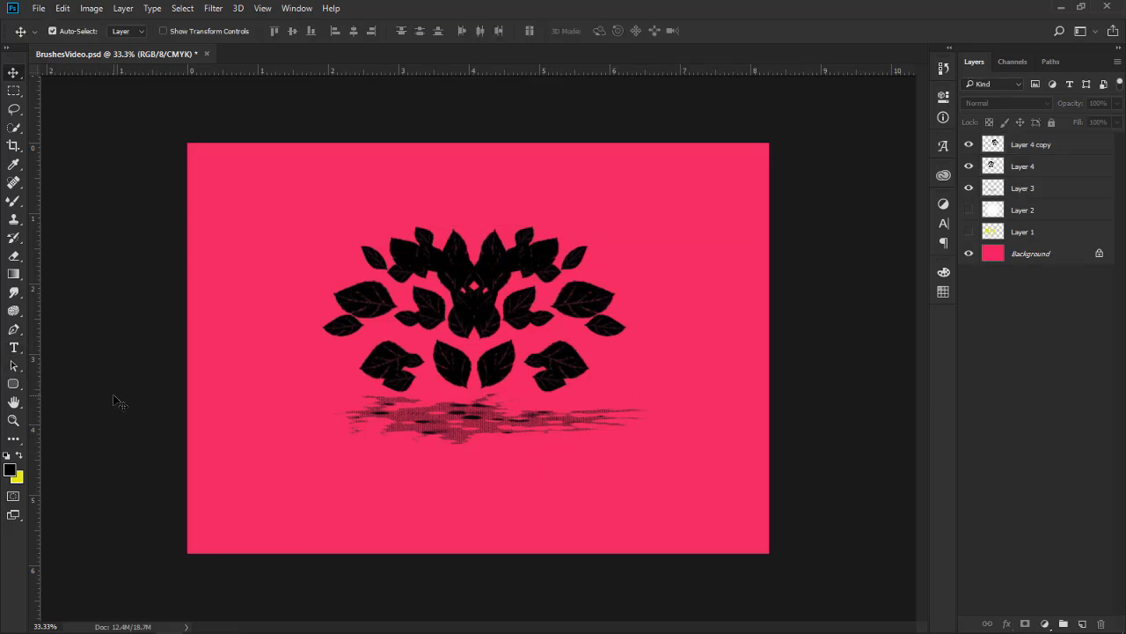
click(14, 347)
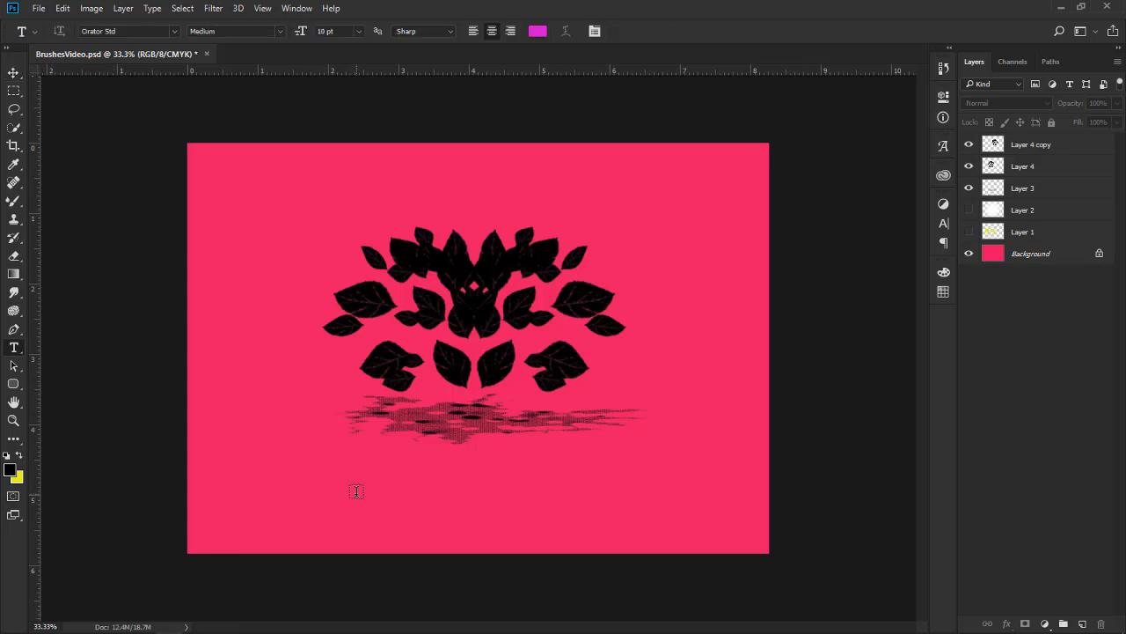
click(356, 491)
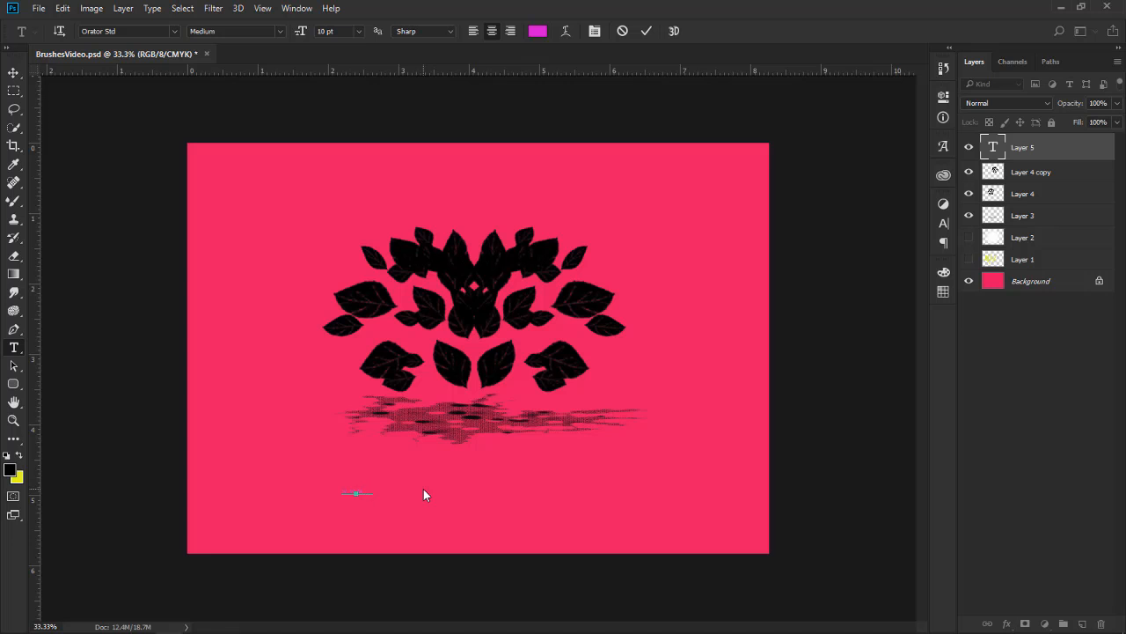
text(er)
text(.leavesnation.com)
click(14, 73)
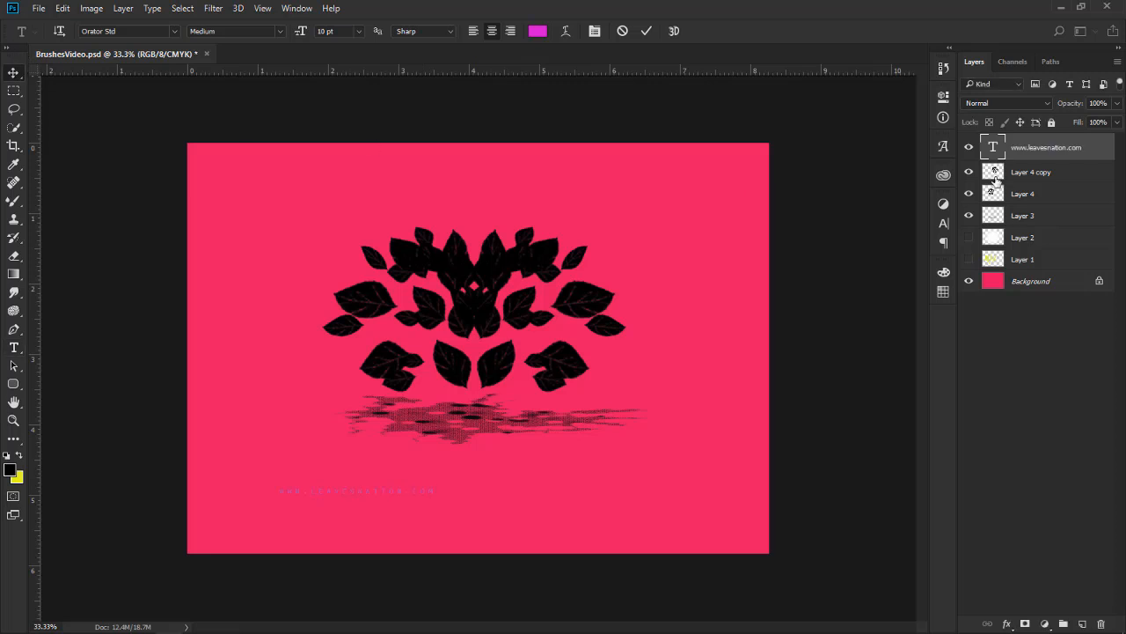
Colour the web address text black (000000) and move it up to sit centred beneath the tree's ground strip
click(940, 226)
click(895, 296)
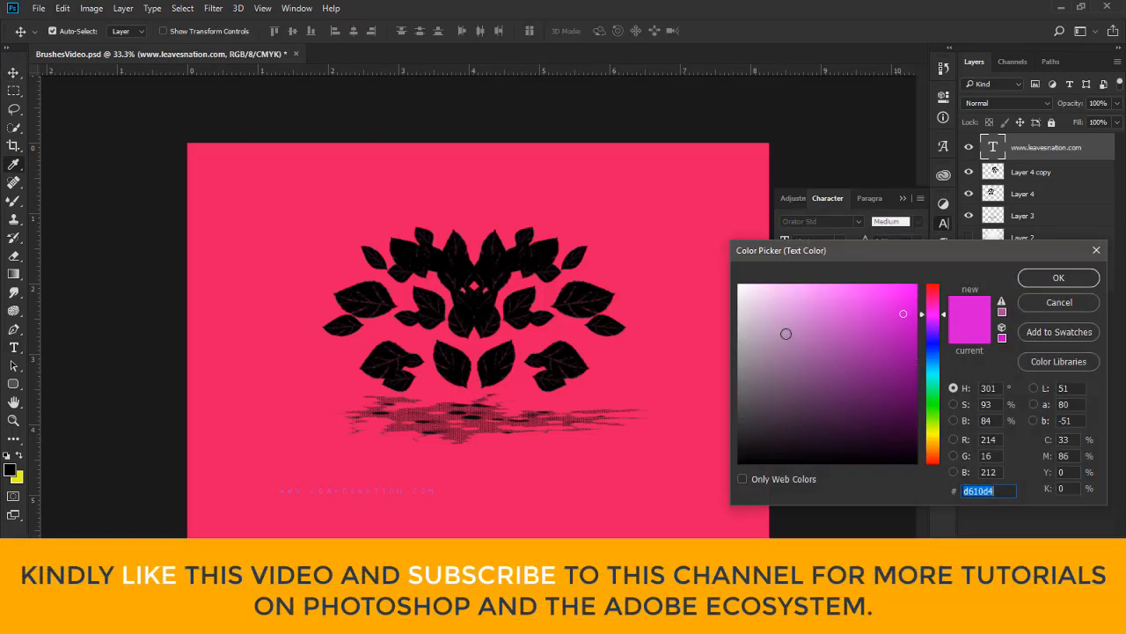
drag(886, 432, 743, 461)
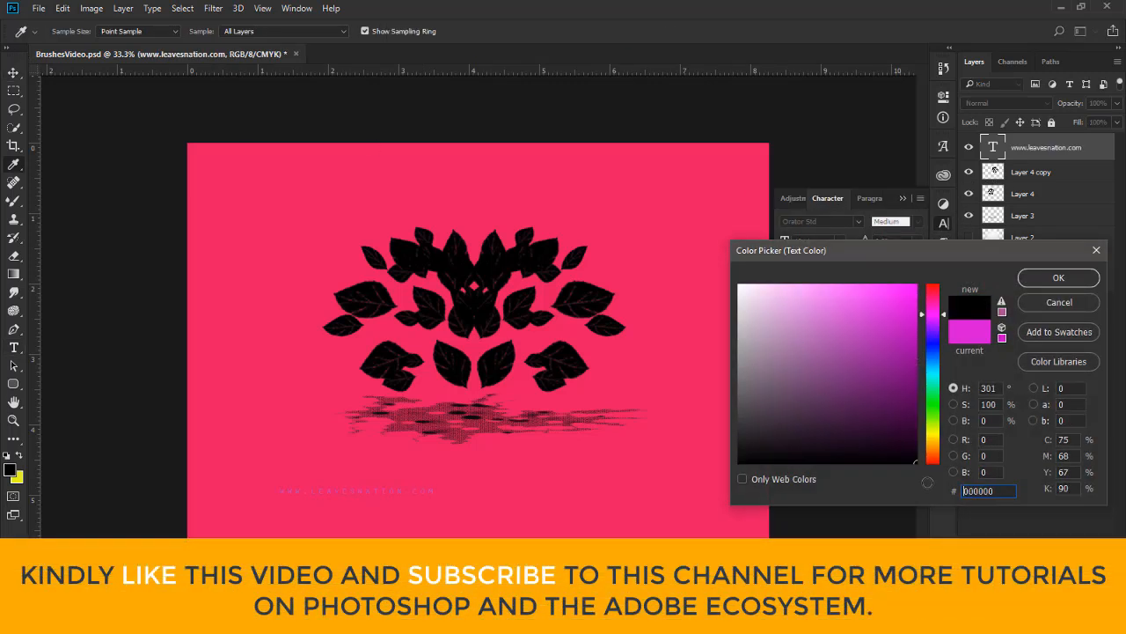
click(1059, 278)
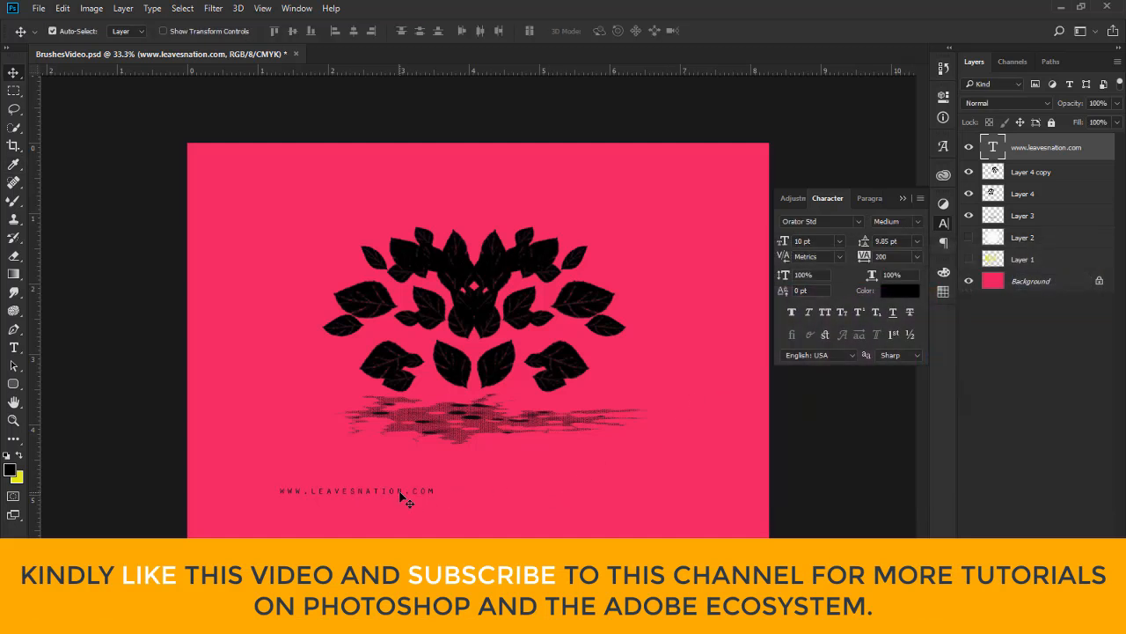
drag(403, 499, 519, 475)
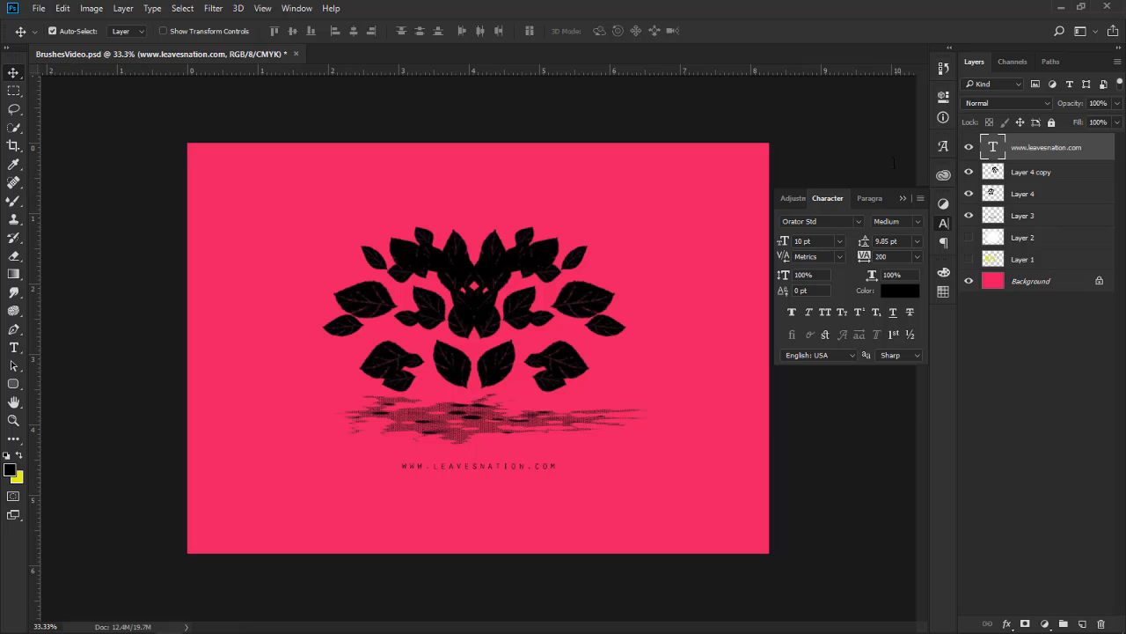
click(902, 198)
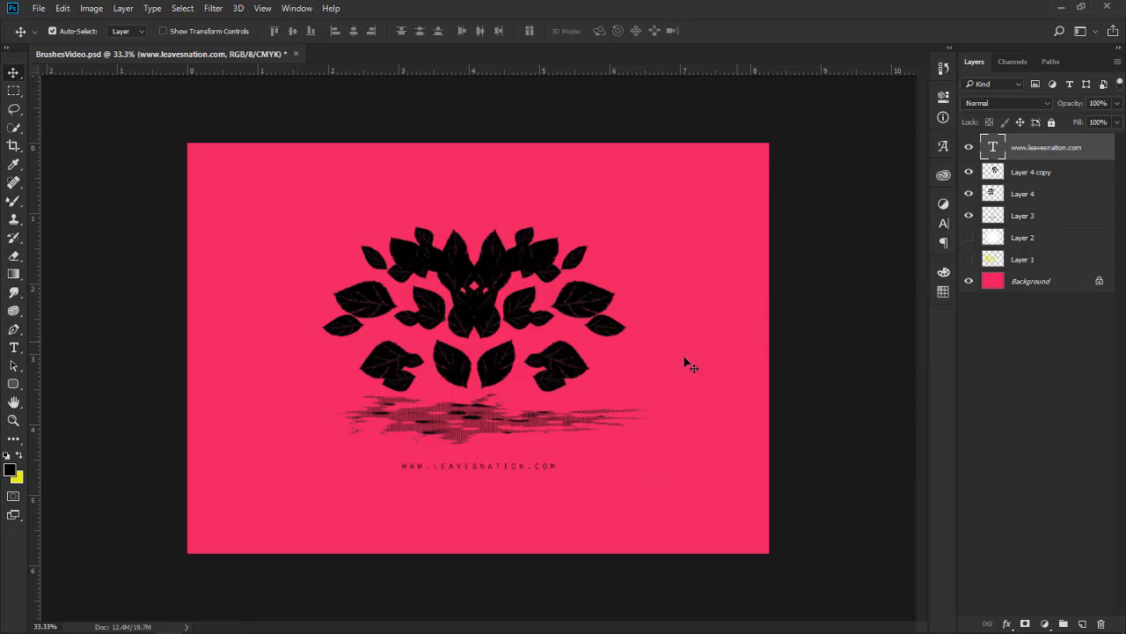
Create a new portrait document of 5.827 x 8.268 inches at 300 pixels/inch, RGB Color, with a white background
click(38, 11)
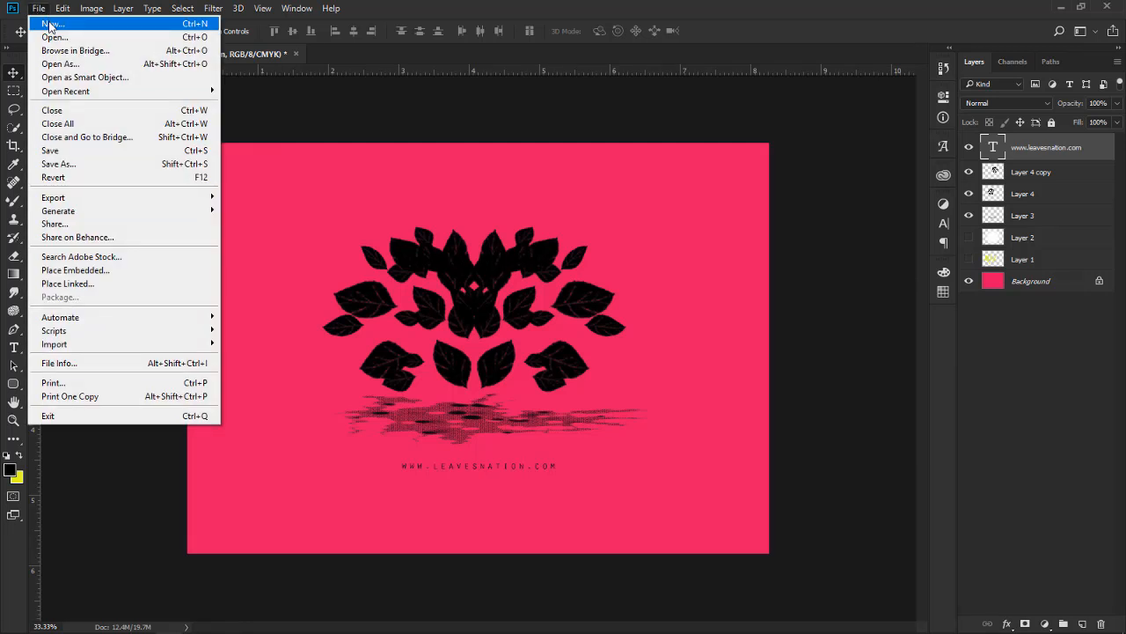
click(49, 26)
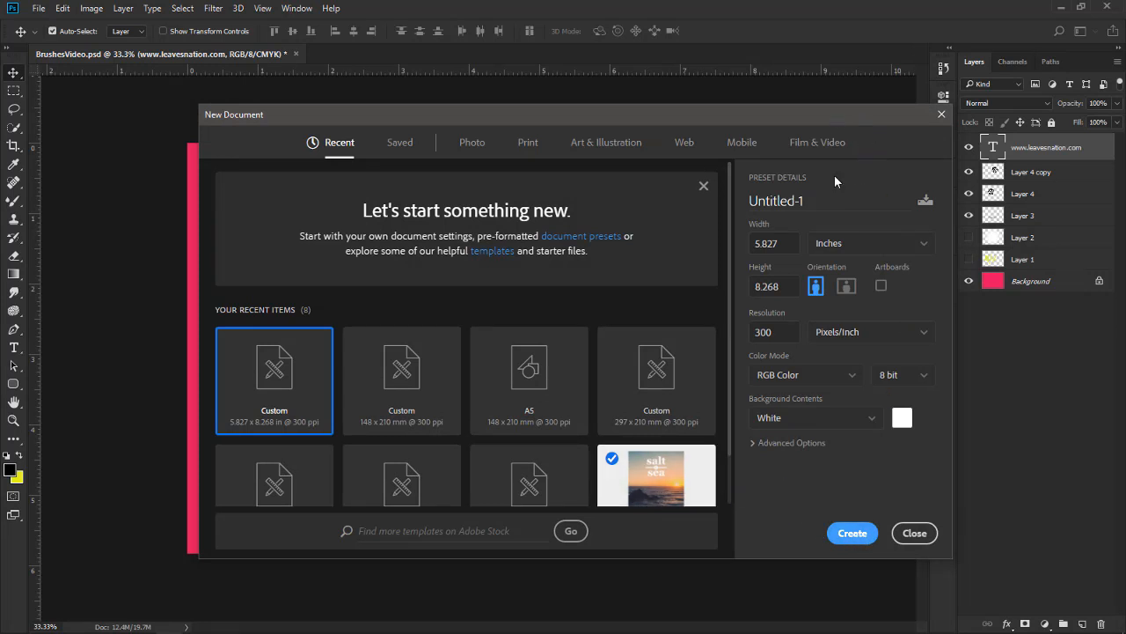
click(850, 532)
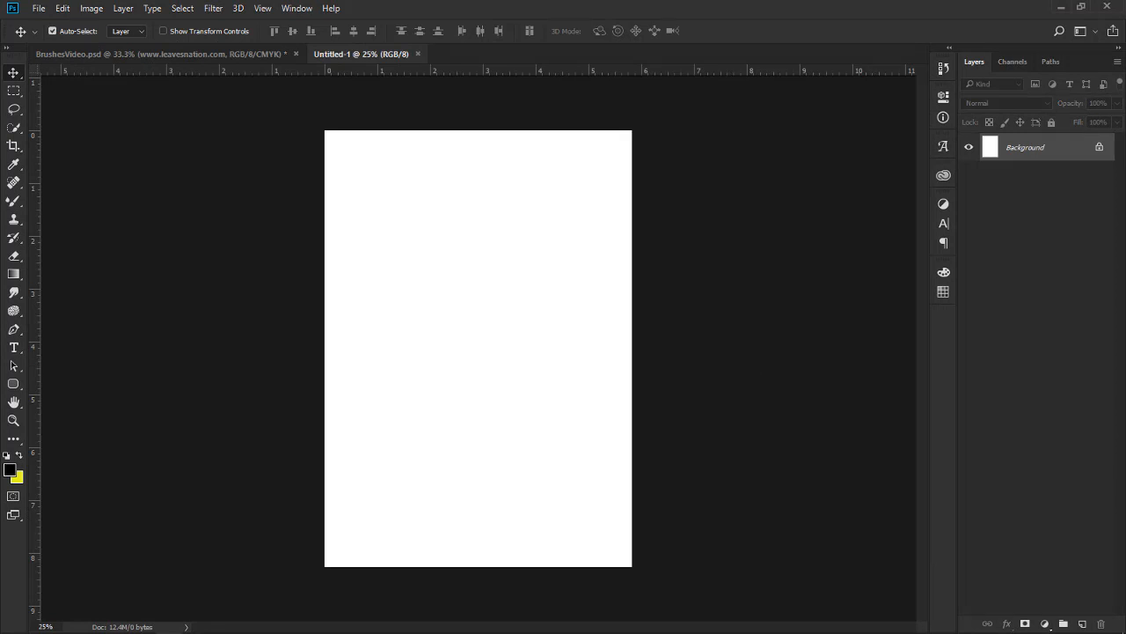
Set the foreground colour to a saturated green (0ccc86)
click(11, 475)
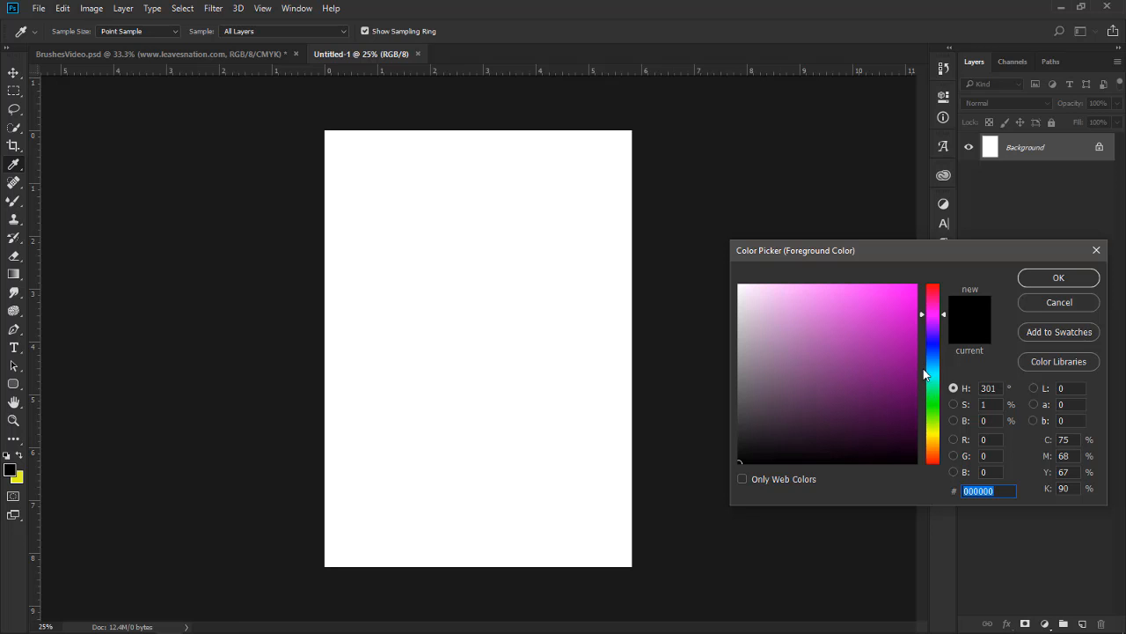
mouse_move(933, 367)
mouse_down()
mouse_move(931, 397)
mouse_move(936, 386)
mouse_up()
drag(899, 318, 907, 320)
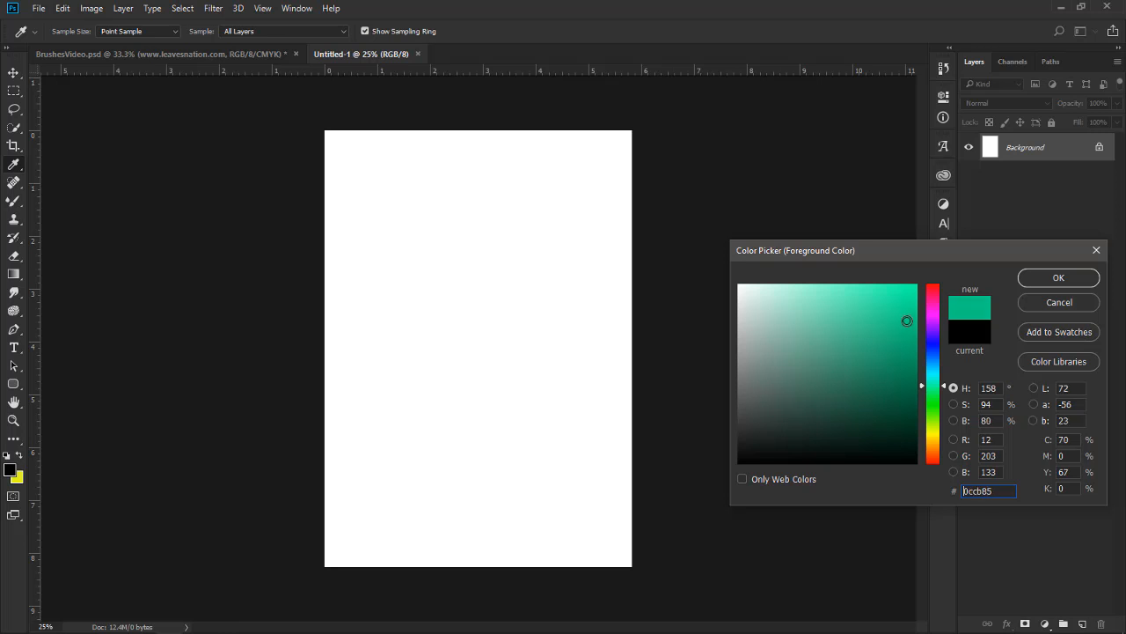
click(1047, 279)
key(v)
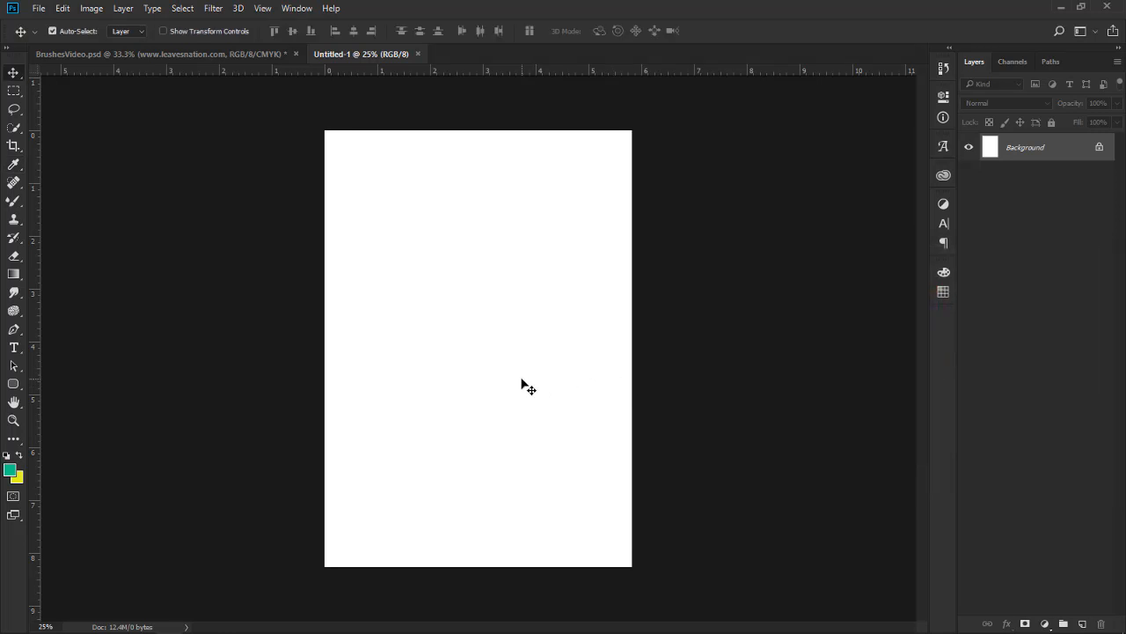
Fill the white Background layer with the green foreground colour using the Paint Bucket
key(g)
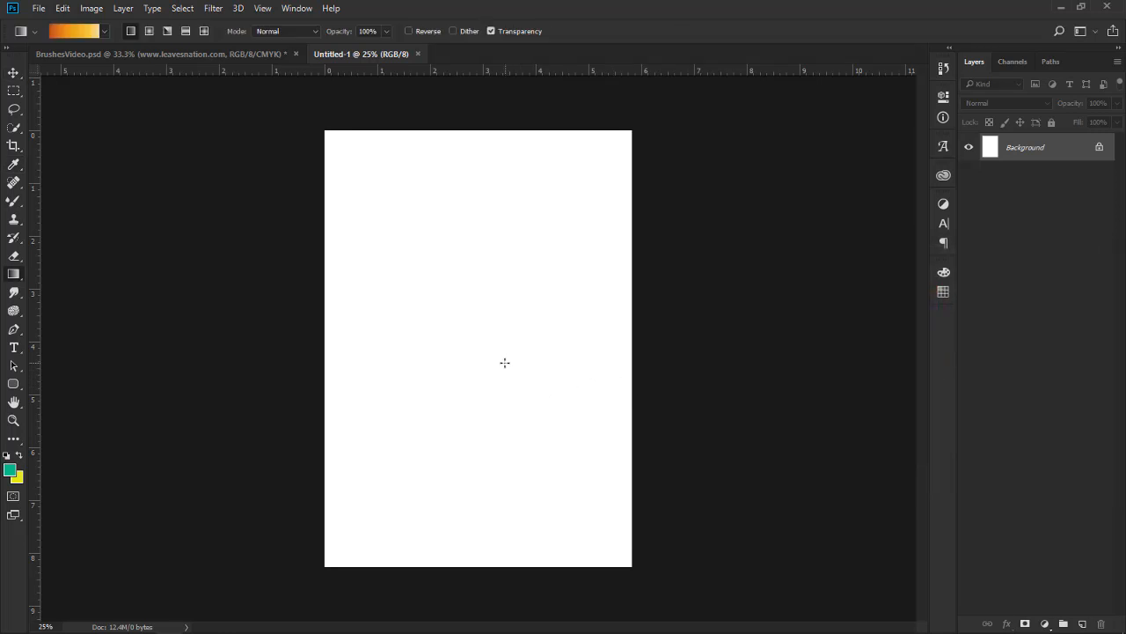
right_click(23, 280)
click(82, 287)
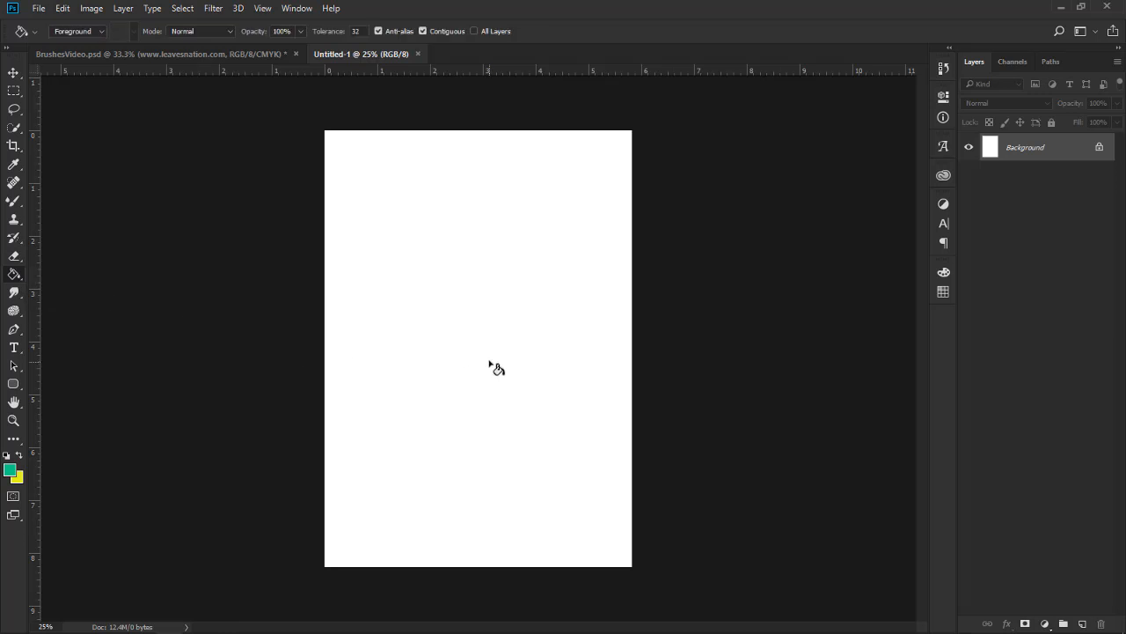
click(488, 362)
click(13, 73)
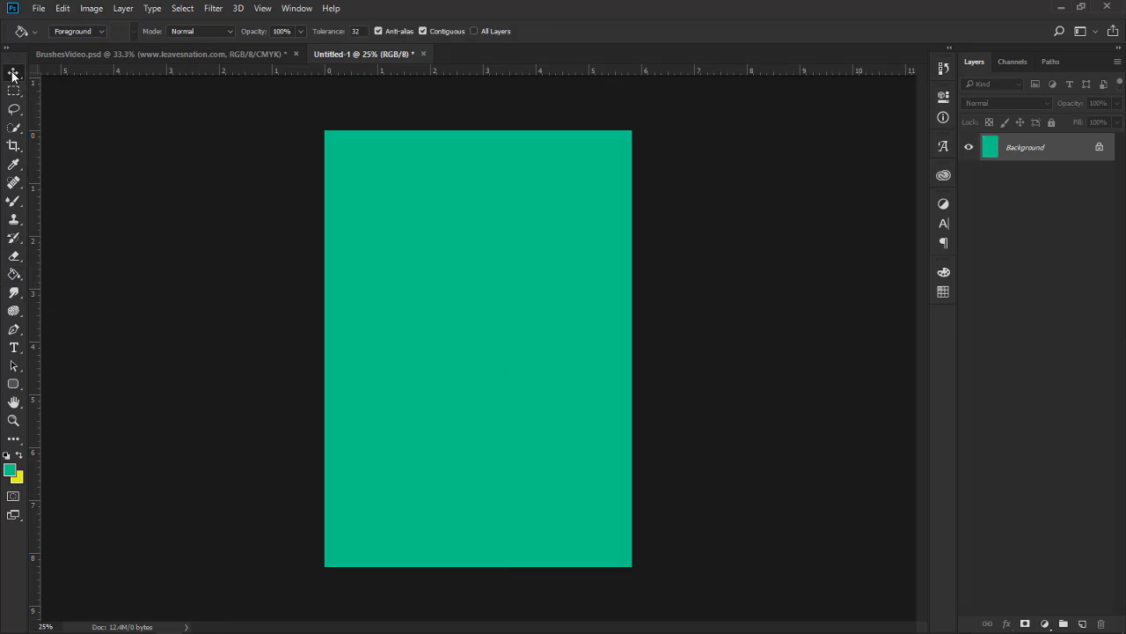
Activate the Mixer Brush, check the Wet Media presets, and leave all brush preset groups collapsed
key(b)
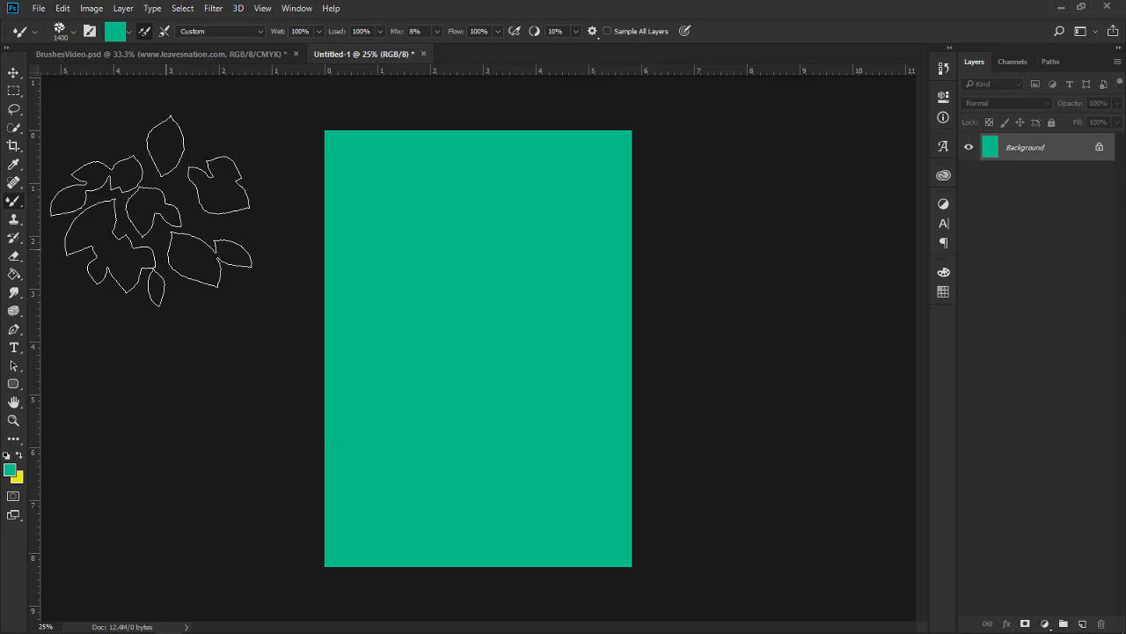
click(76, 34)
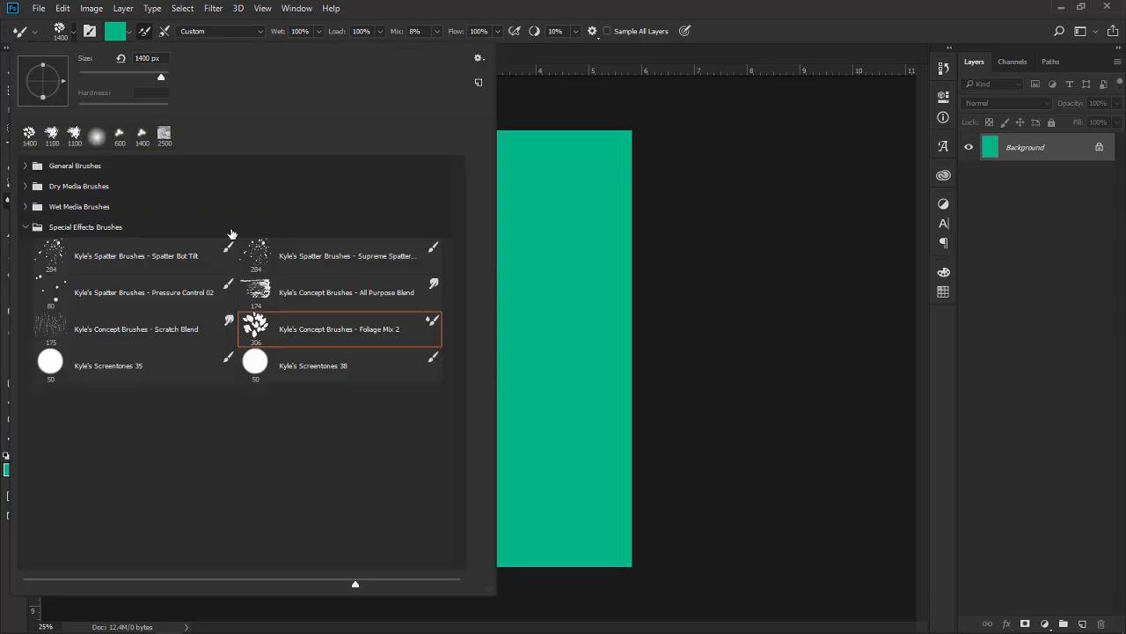
click(514, 7)
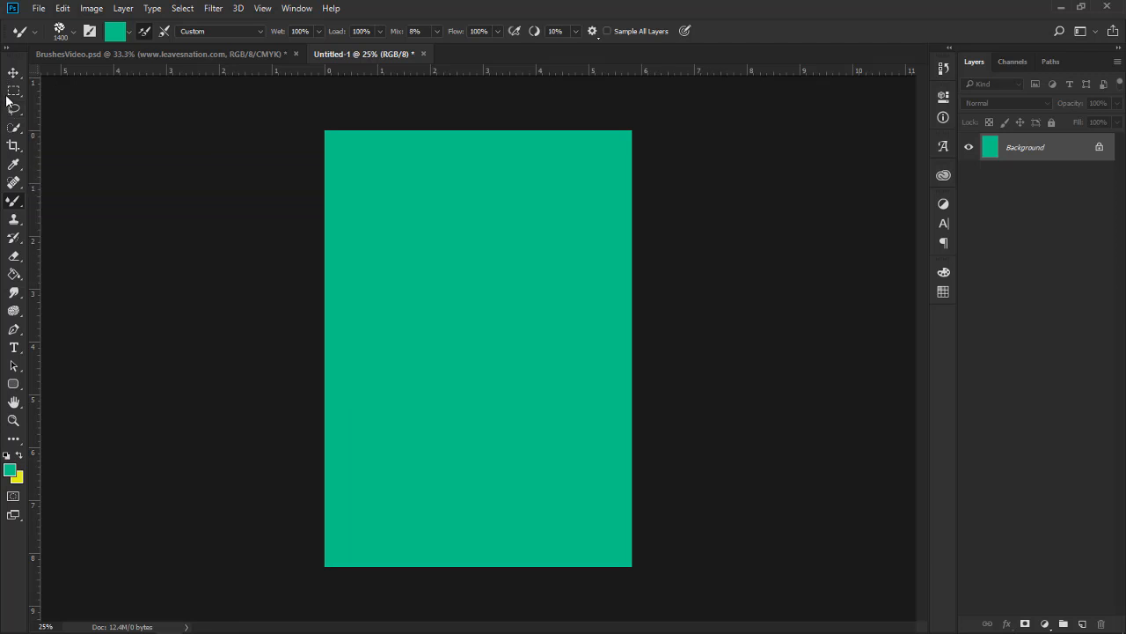
click(73, 32)
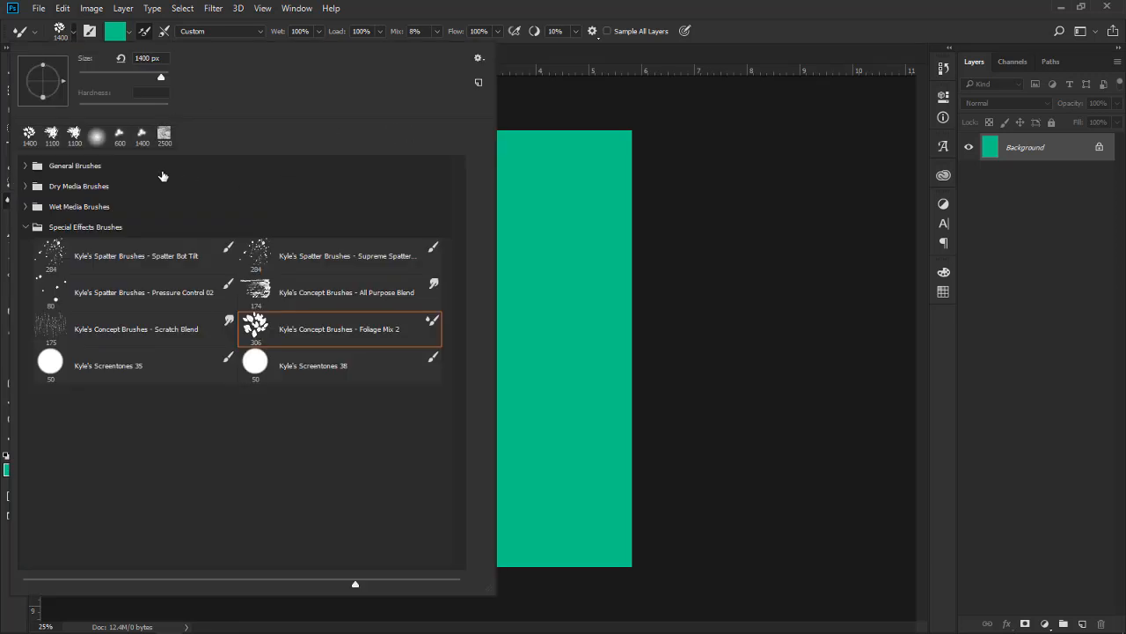
click(25, 227)
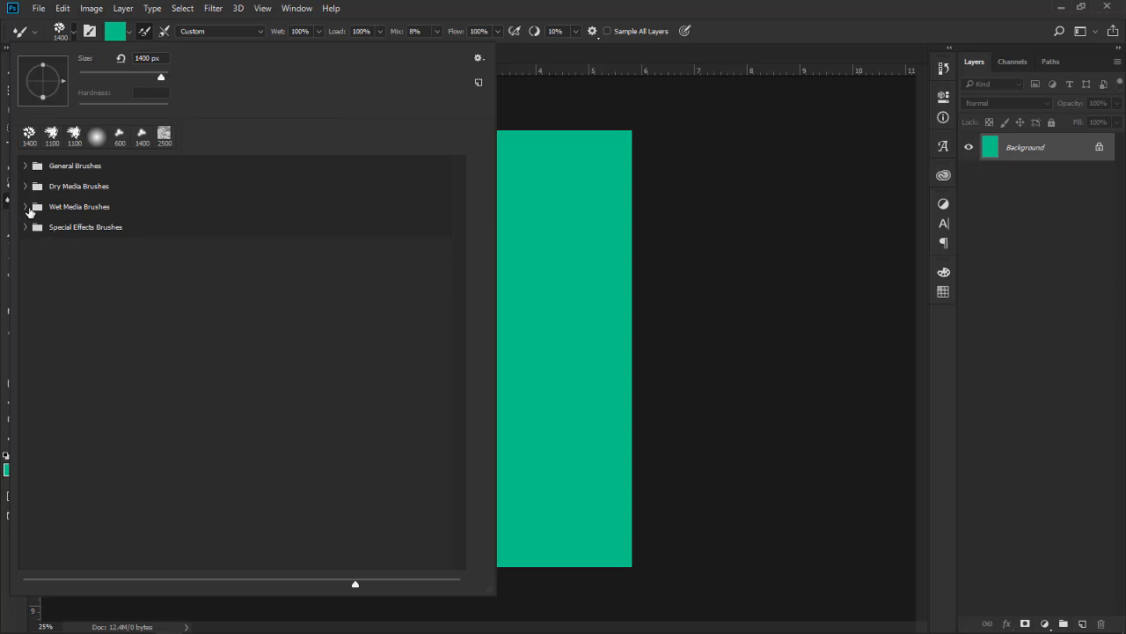
click(27, 207)
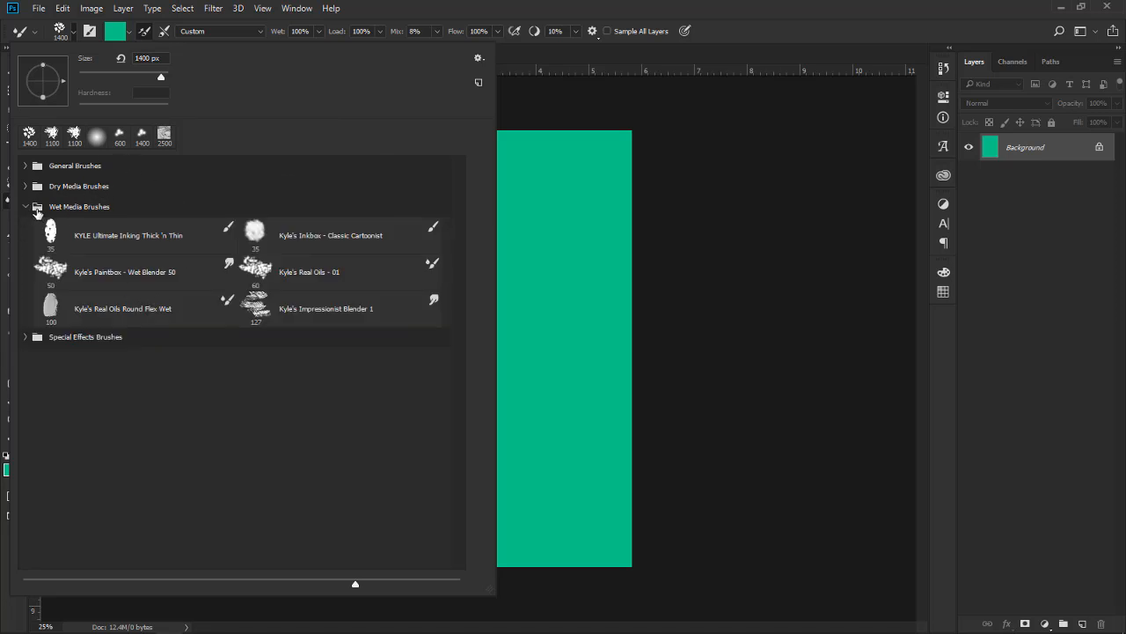
click(26, 207)
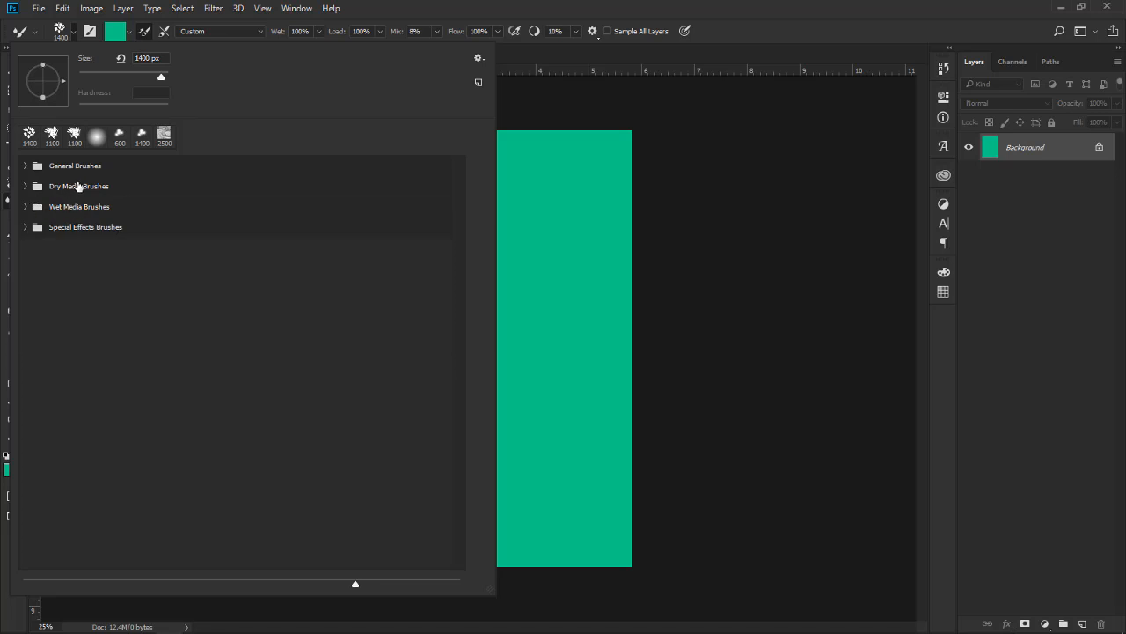
Import the brush file 20 Explosion Brushes.abr from the folder brushes > 20 Explosion PS Brushes.abr vol.1
click(480, 59)
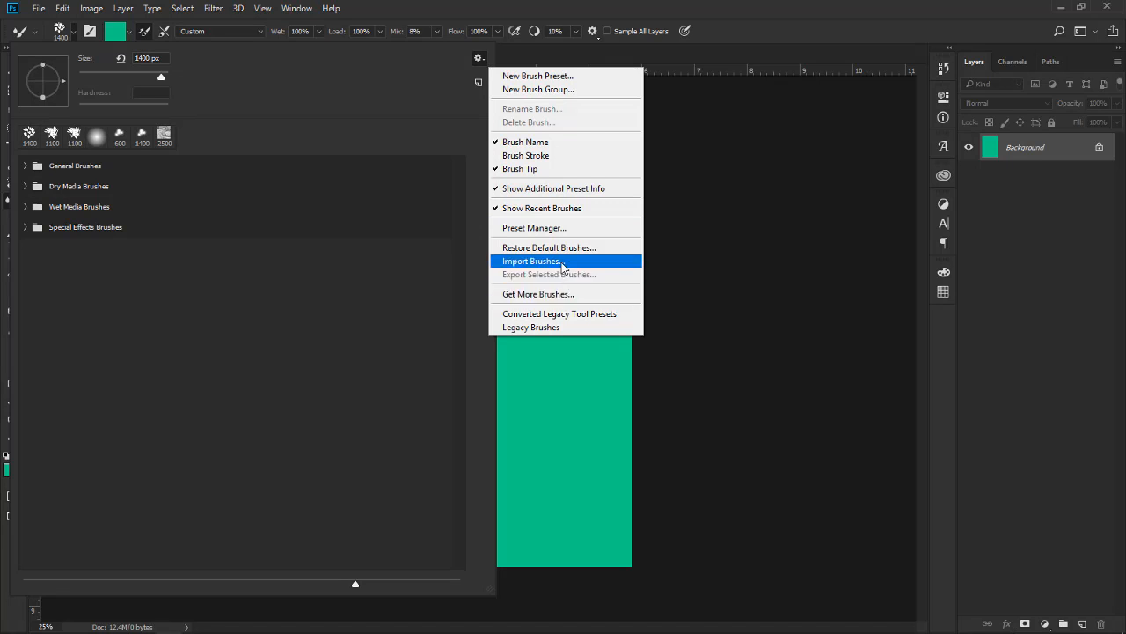
click(562, 263)
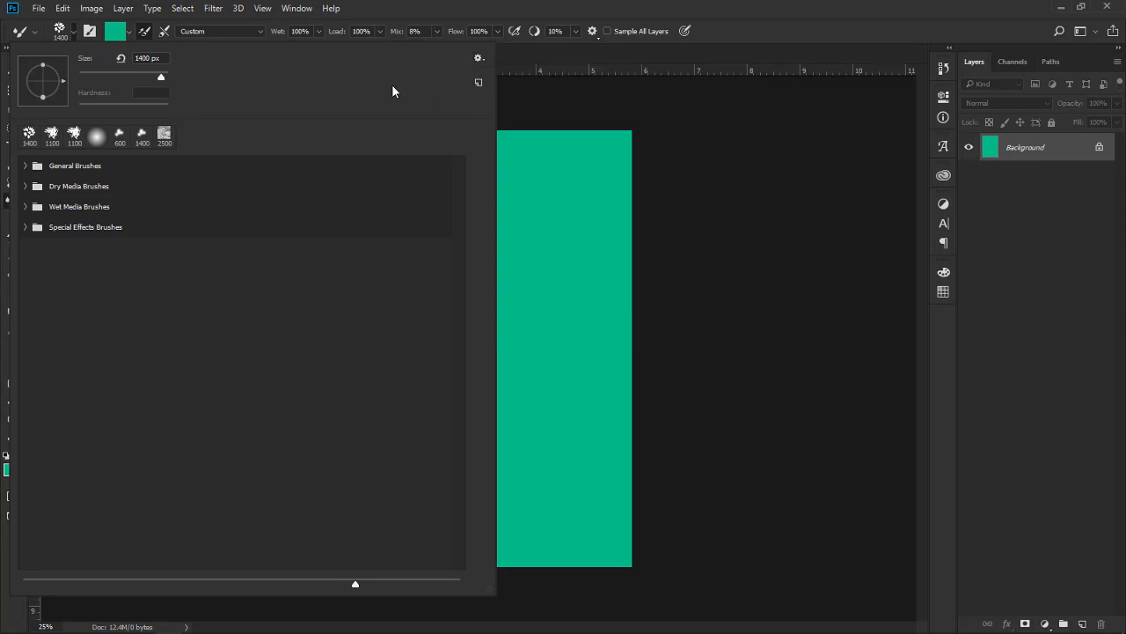
click(480, 61)
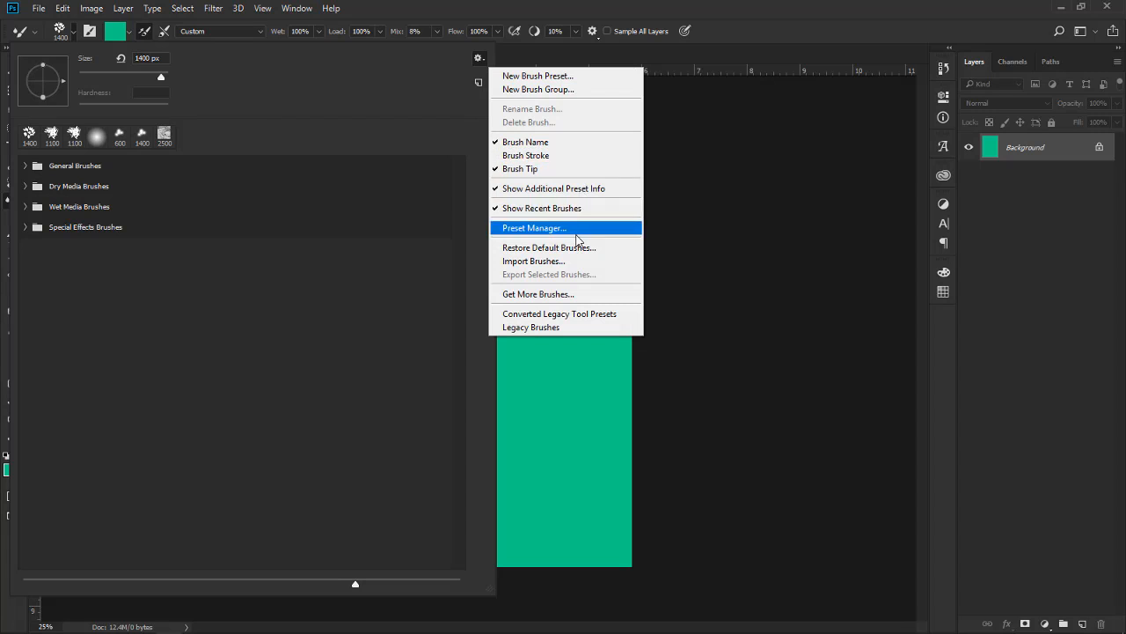
click(566, 264)
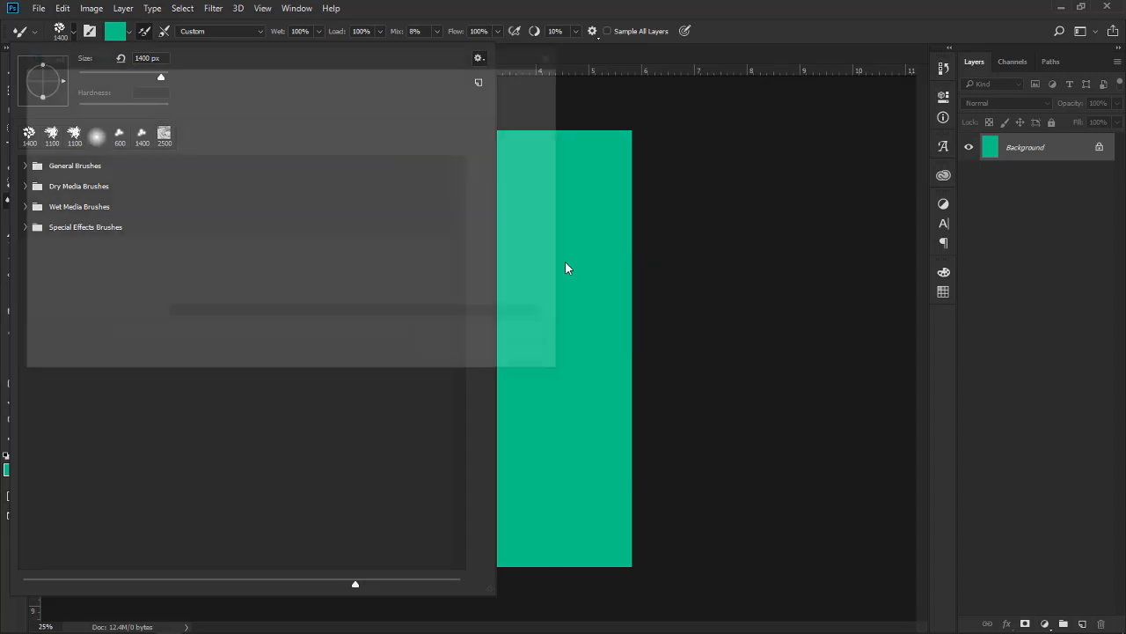
mouse_move(268, 62)
mouse_down()
mouse_move(575, 99)
mouse_move(534, 102)
mouse_up()
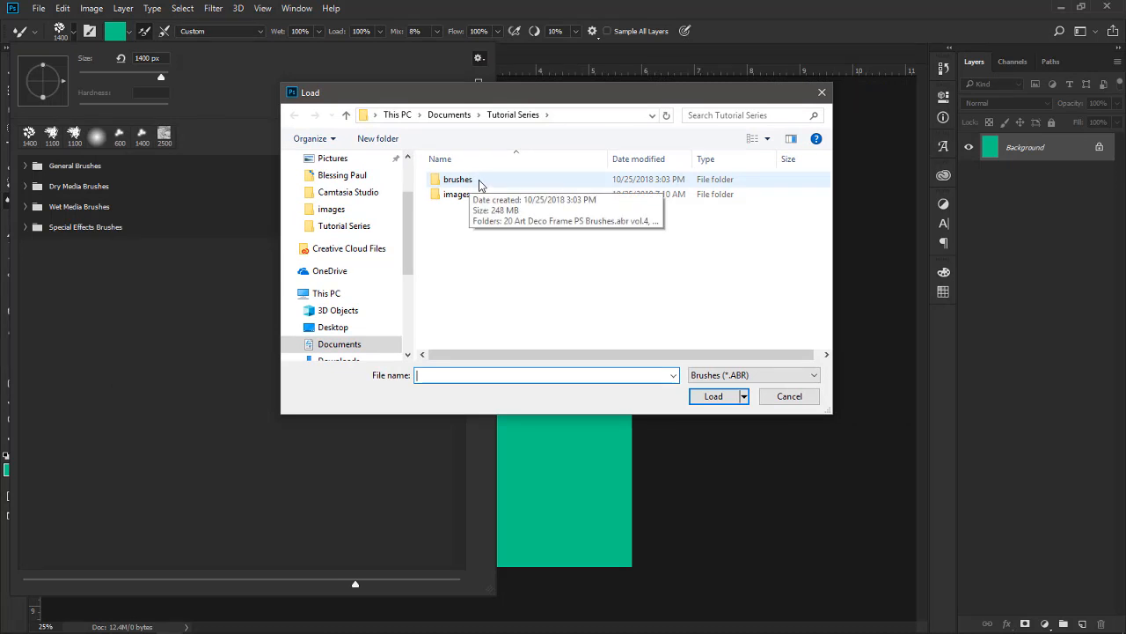
double_click(480, 182)
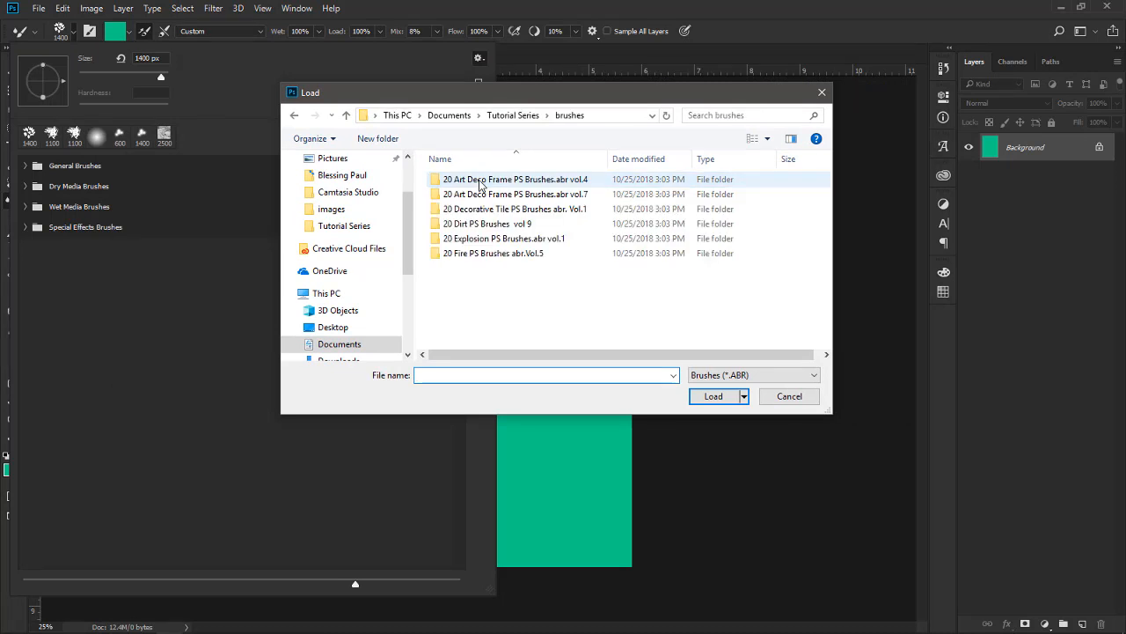
double_click(491, 244)
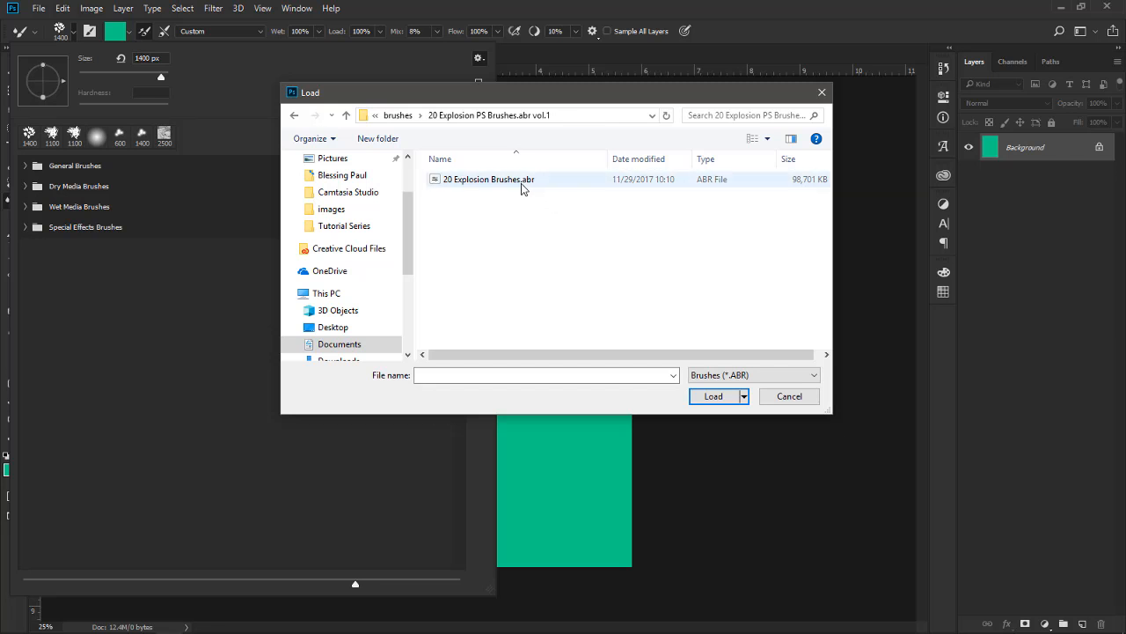
click(530, 185)
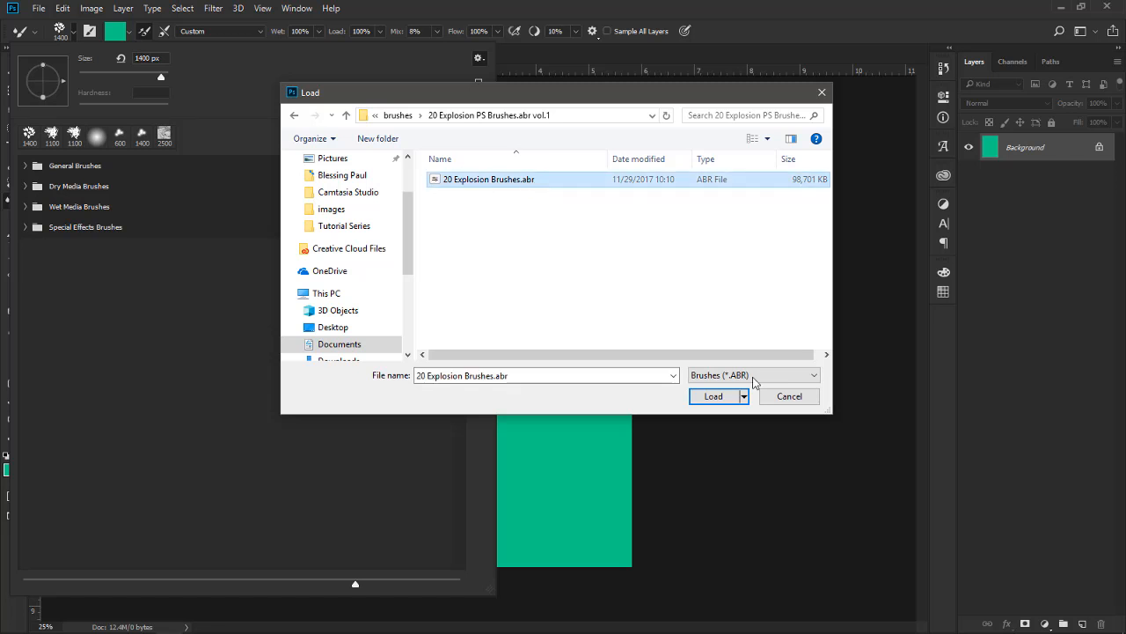
click(711, 397)
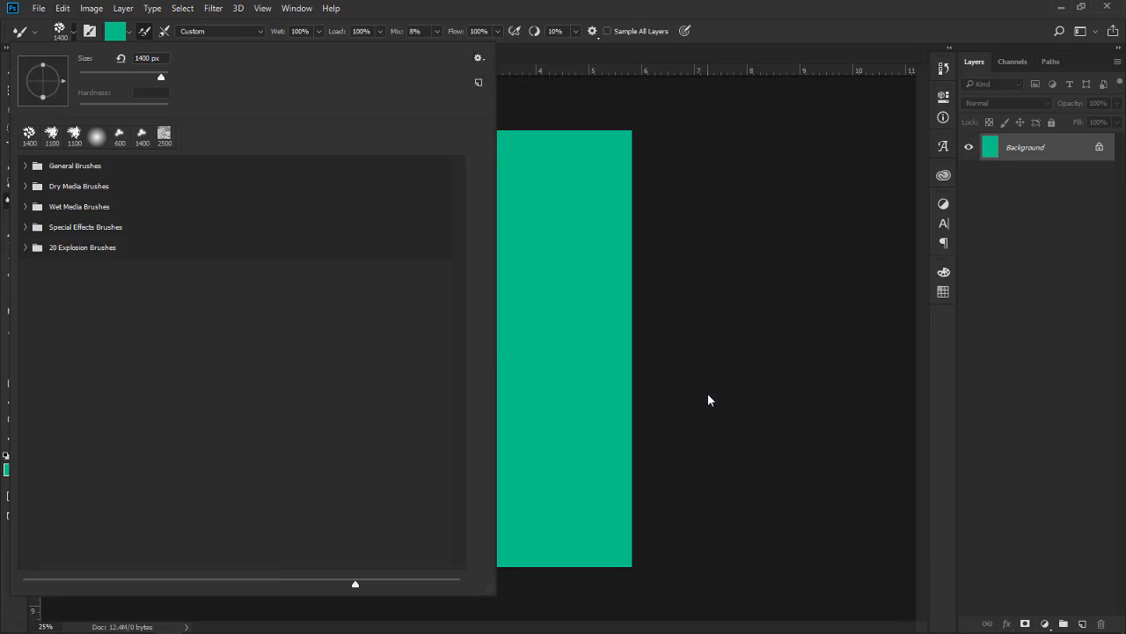
Expand the imported 20 Explosion Brushes group and look through its presets down to the end of the list
click(26, 248)
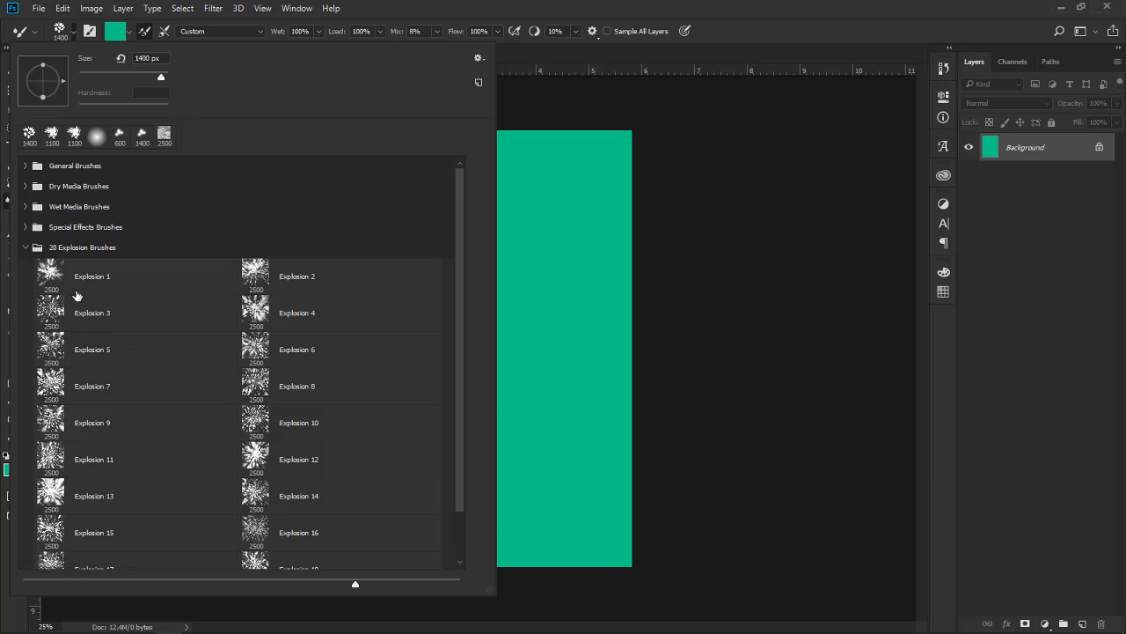
scroll(54, 278, down, 1)
scroll(55, 278, down, 1)
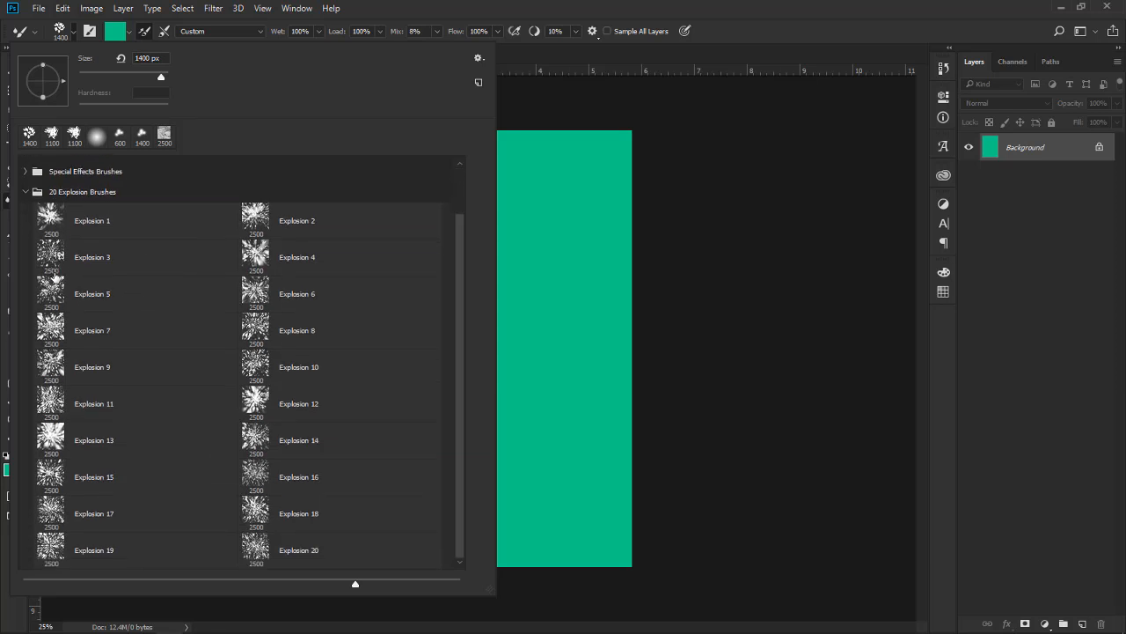
Select the Explosion 1 brush preset and add a new empty layer above the Background
scroll(54, 278, up, 2)
double_click(53, 272)
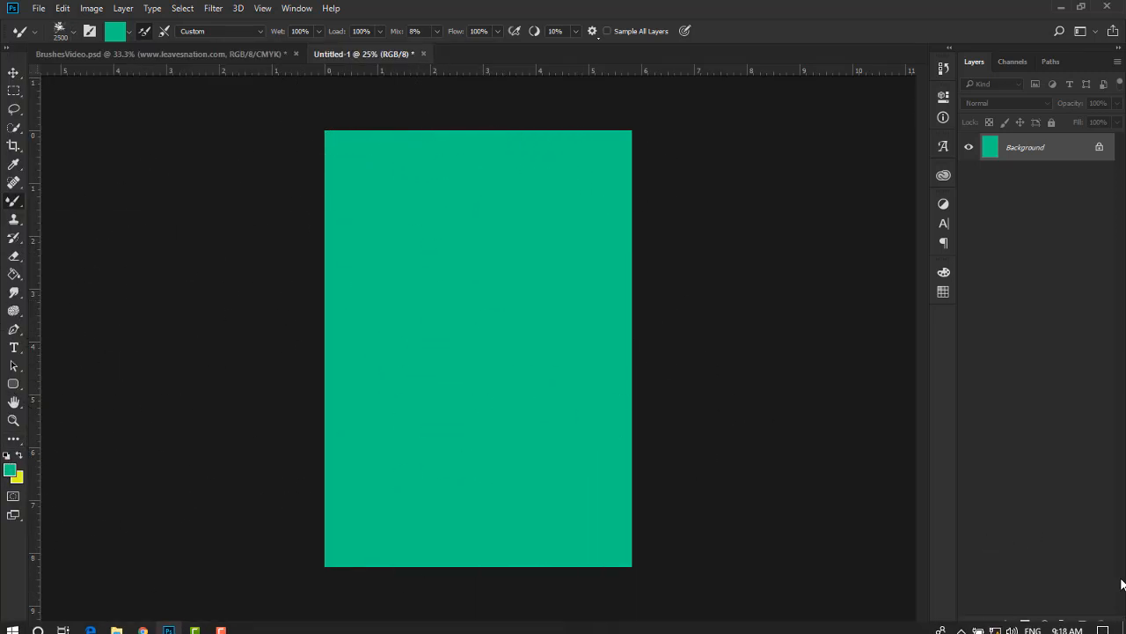
click(1083, 624)
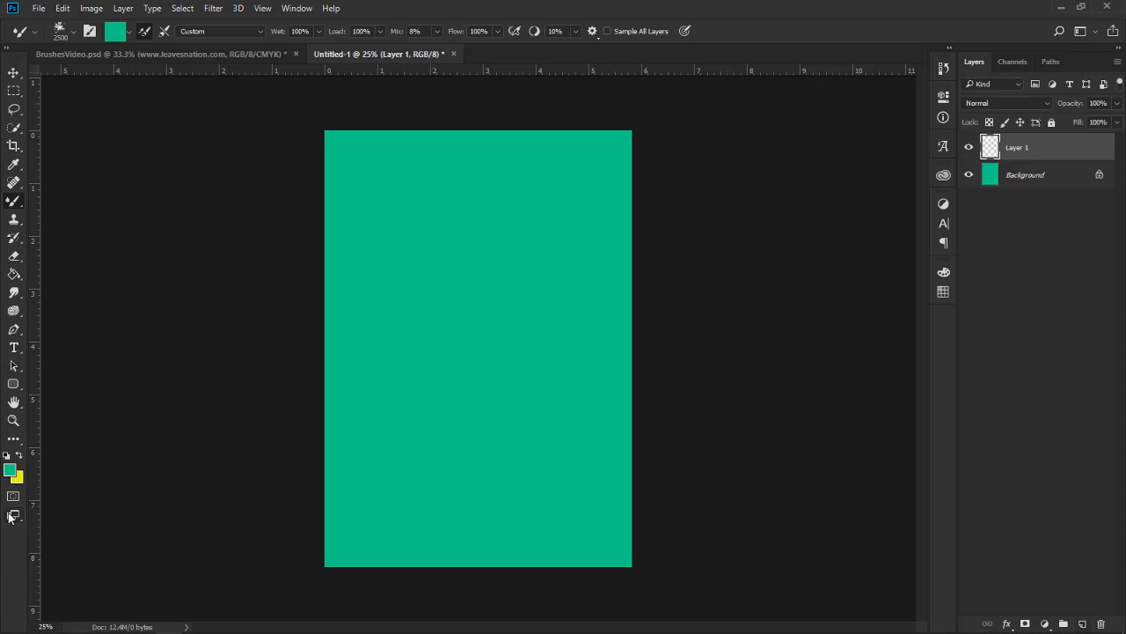
Swap the foreground and background colours so that yellow is the painting colour for the Mixer Brush
click(10, 470)
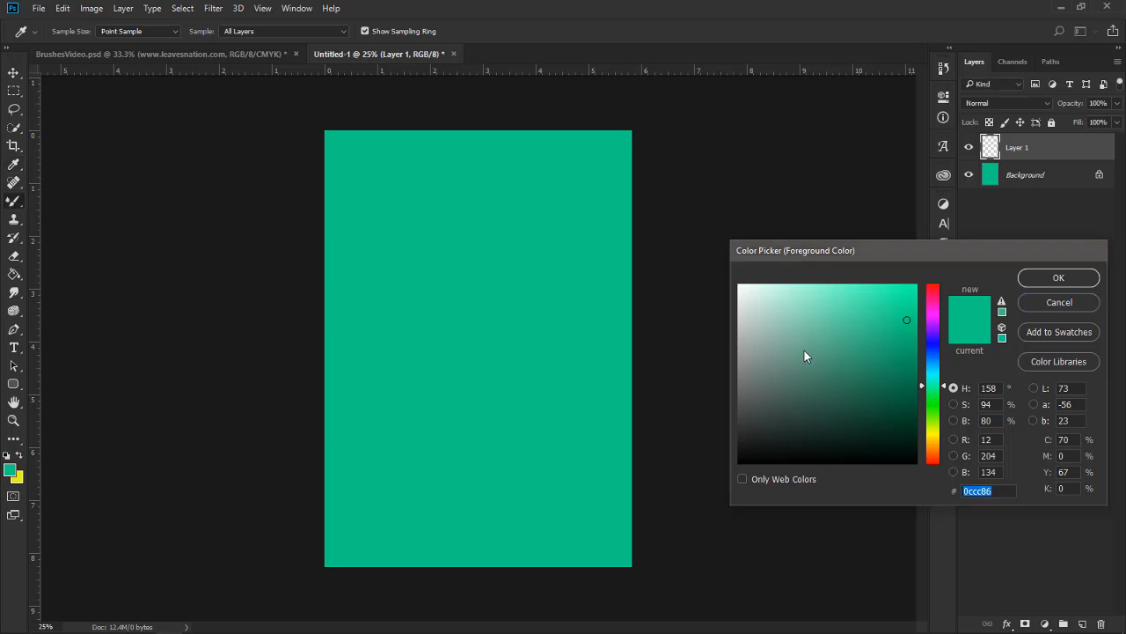
key(Return)
key(b)
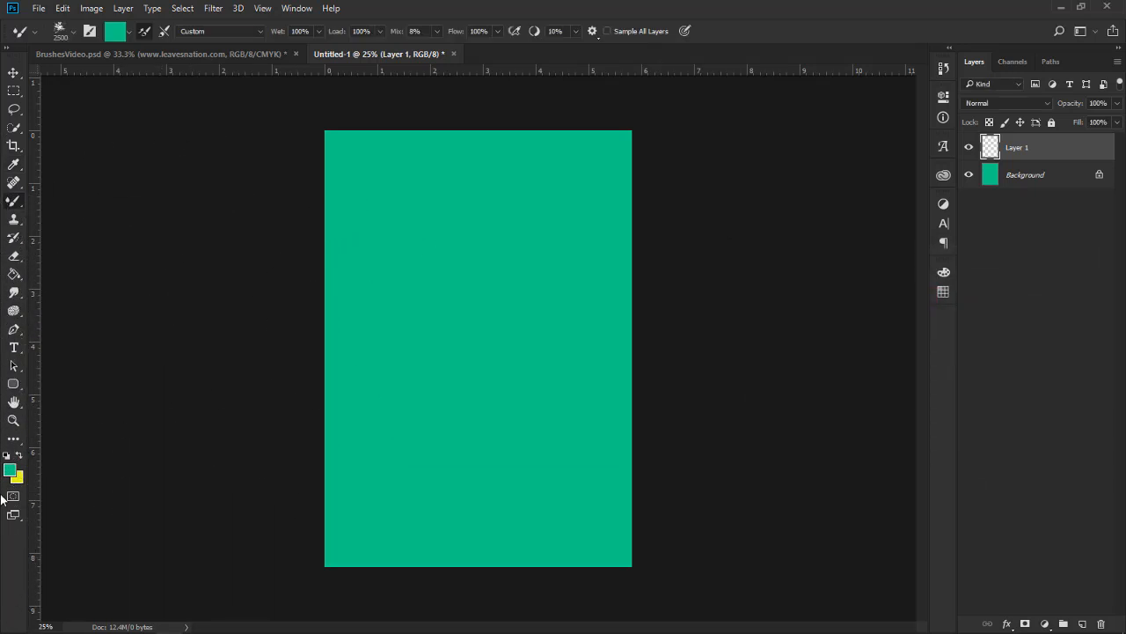
key(x)
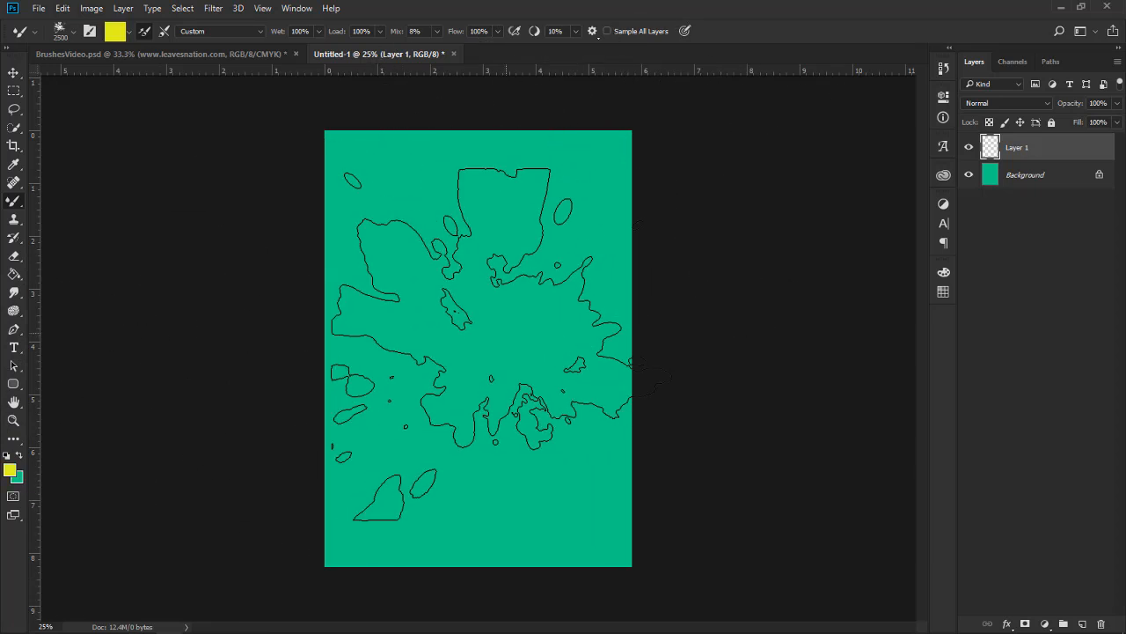
Try a single yellow explosion stamp at 1500 px near the canvas centre, and undo it
key(bracketleft)
key(bracketleft)
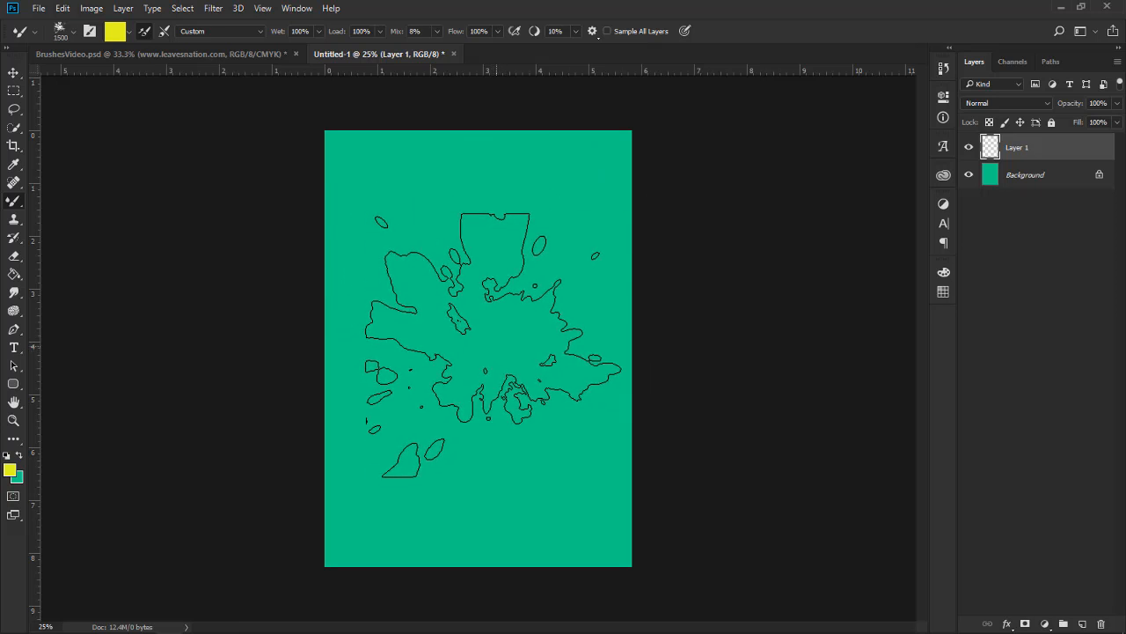
click(494, 345)
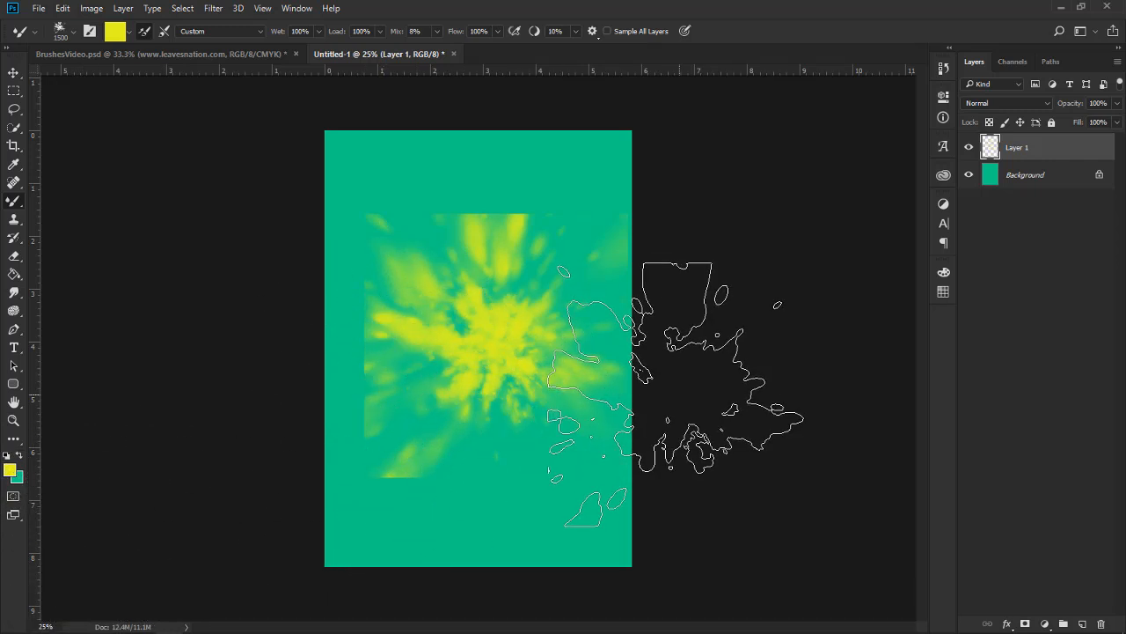
key(ctrl+z)
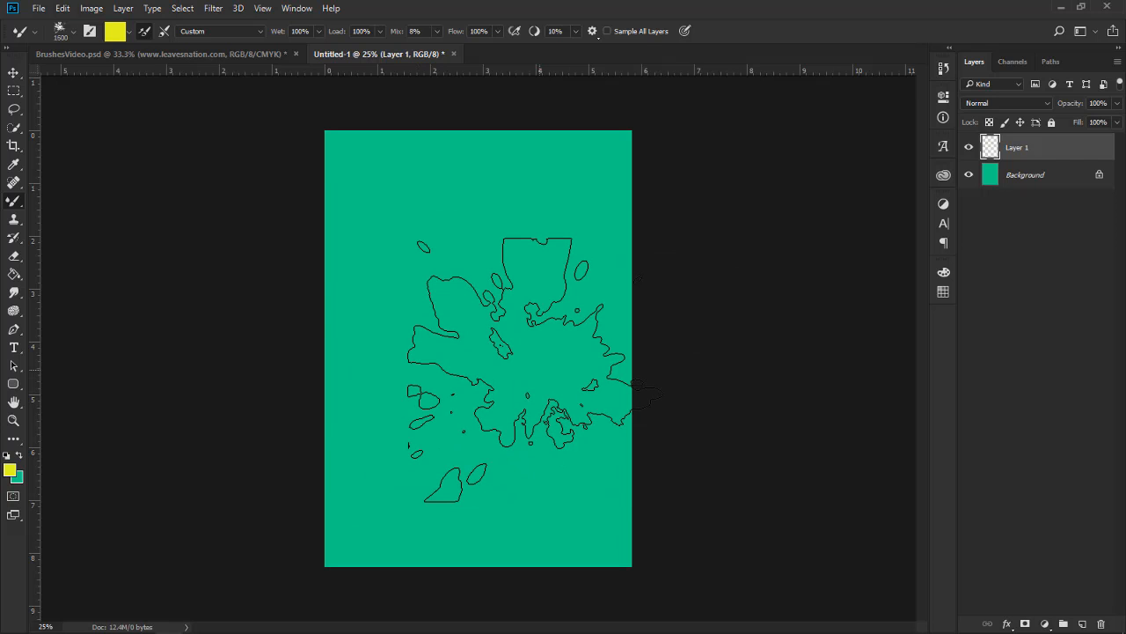
Enlarge the explosion brush to 2800 px and stamp it once in yellow over the middle of the canvas on Layer 1
key(bracketright)
key(bracketright)
key(bracketright)
key(bracketright)
key(bracketright)
key(bracketright)
key(bracketright)
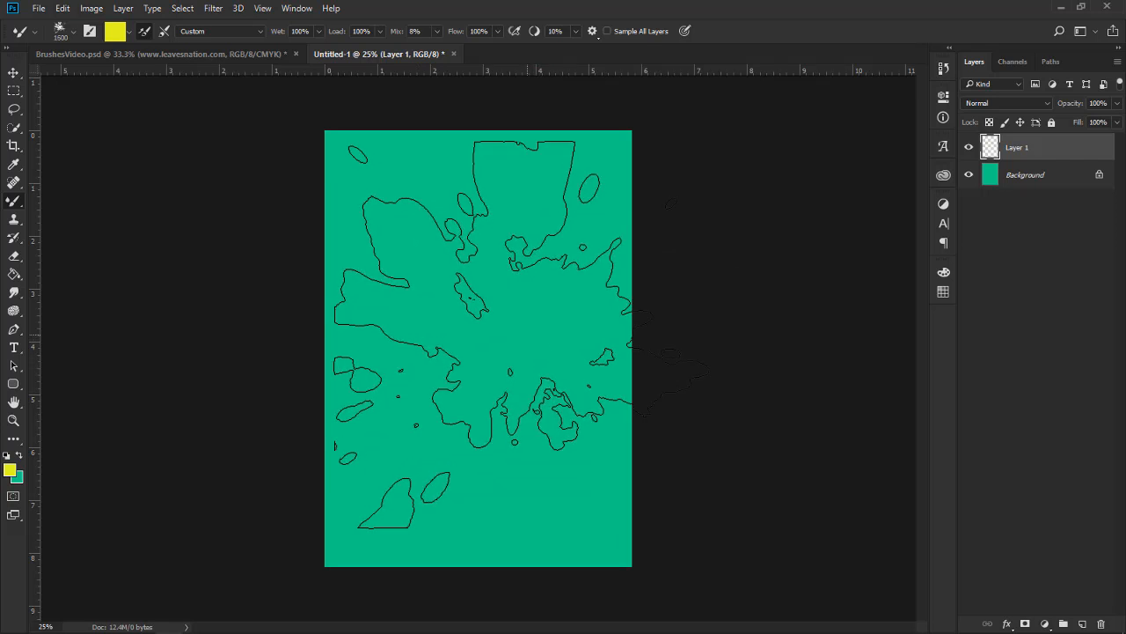
key(bracketright)
key(bracketright)
key(bracketright)
key(bracketright)
key(bracketright)
key(bracketright)
key(bracketright)
key(bracketright)
key(bracketright)
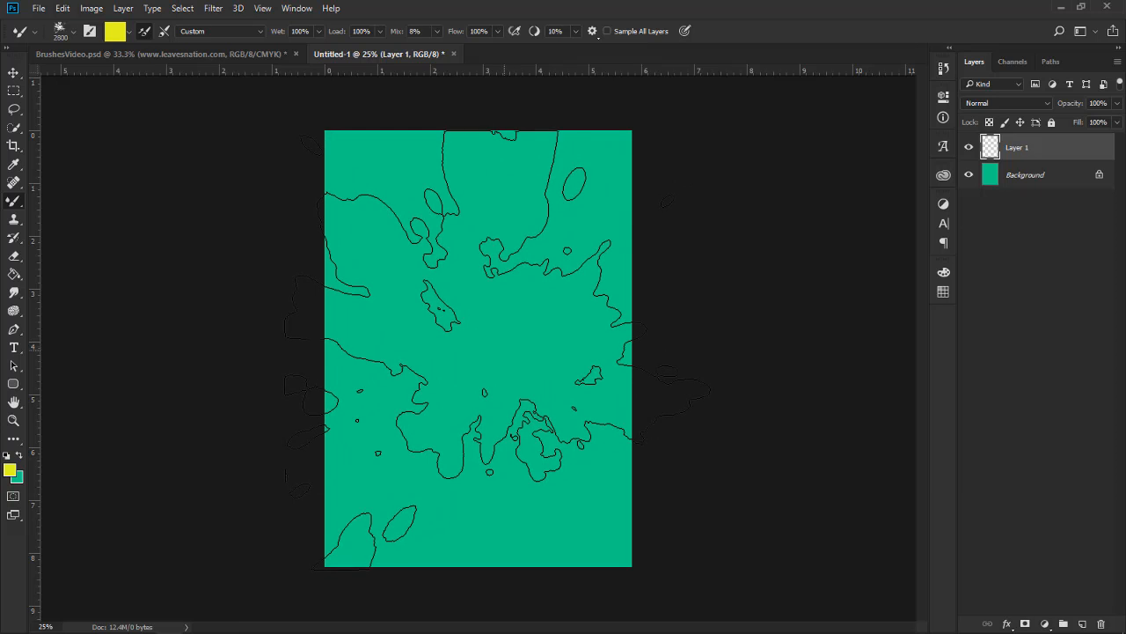
click(511, 330)
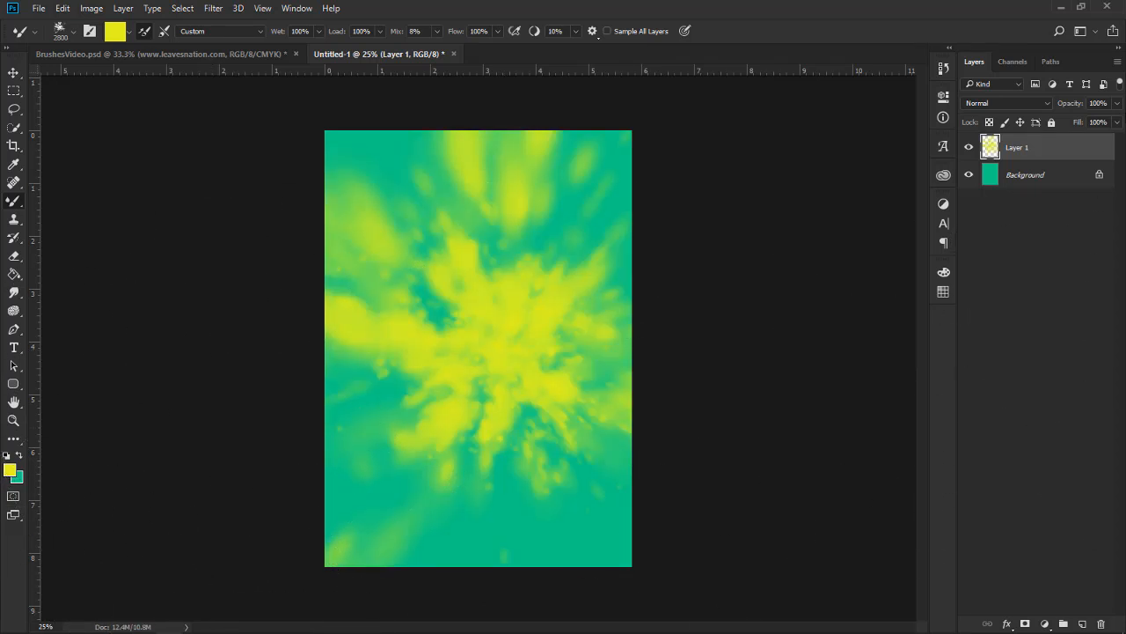
Try the Soft Light blend mode on Layer 1, and set the layer to Overlay
click(1119, 104)
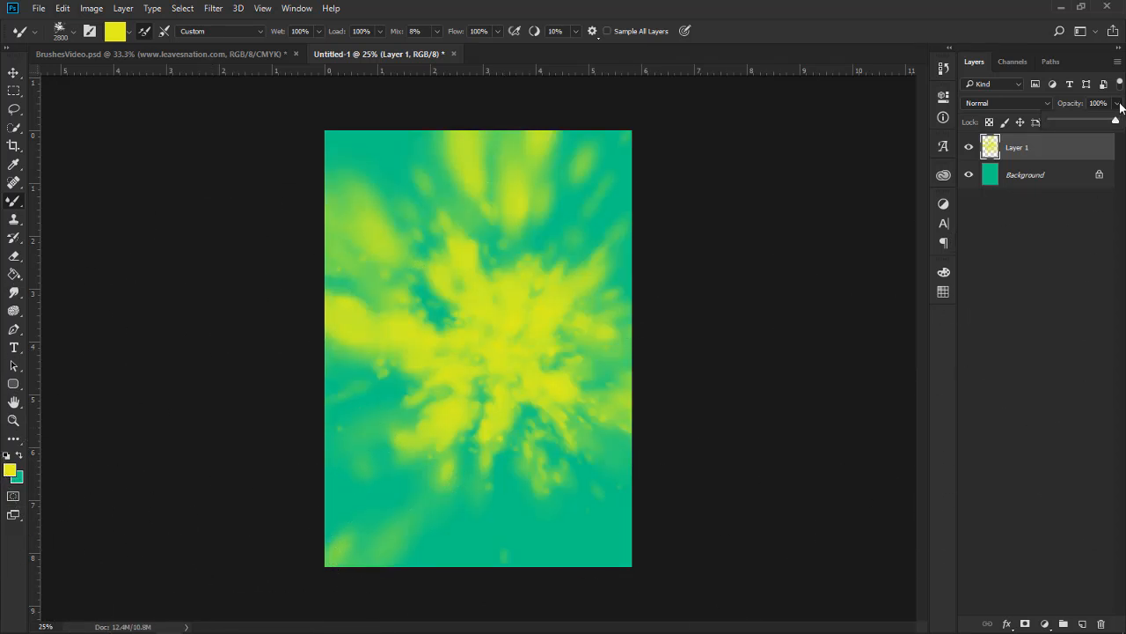
click(1041, 104)
click(997, 251)
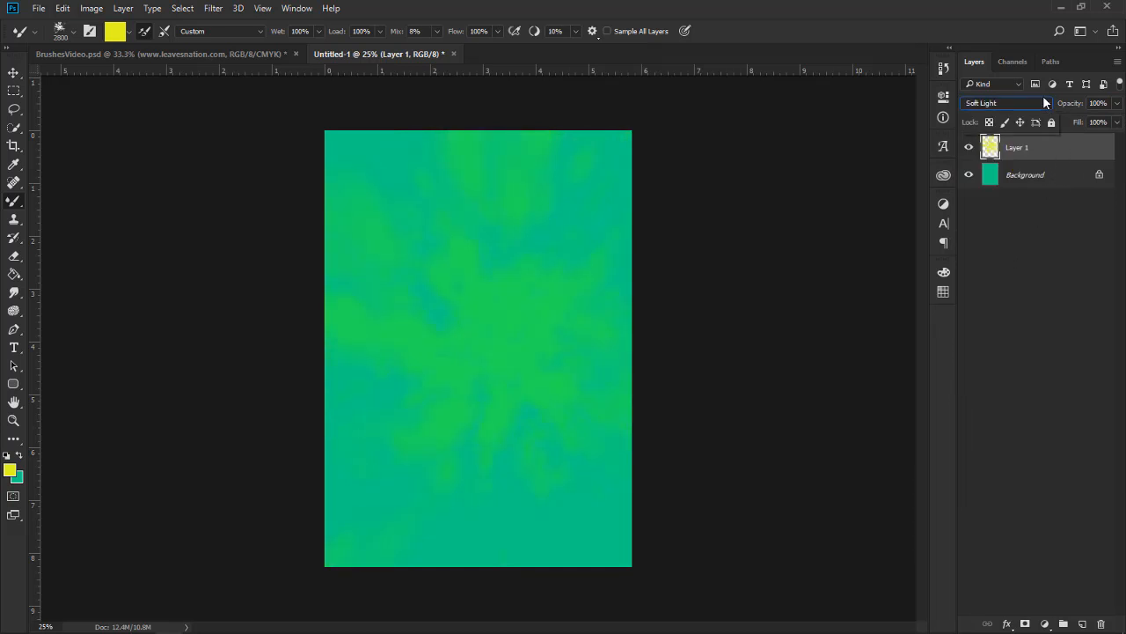
click(1041, 103)
click(985, 239)
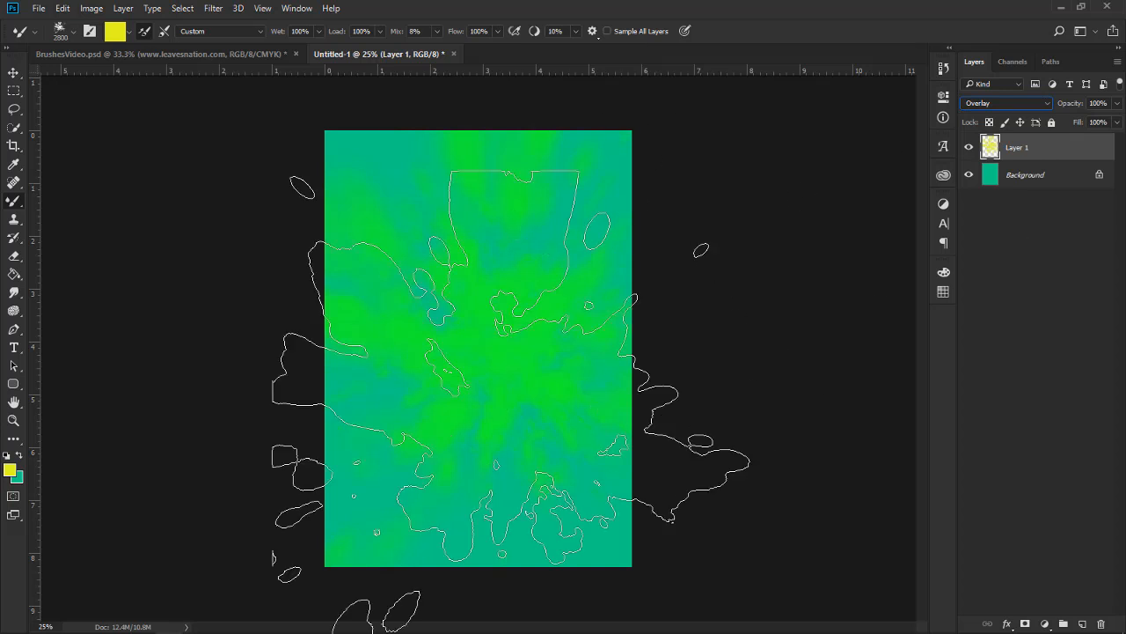
Check the Move tool and the History Brush variants, and activate the standard Brush tool
click(14, 73)
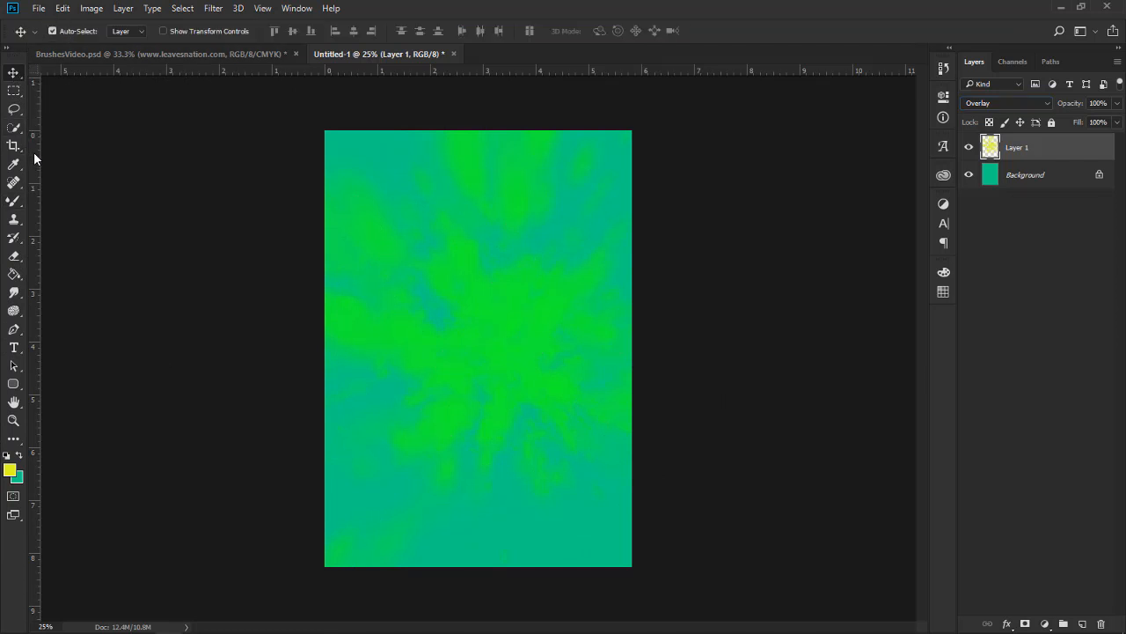
mouse_move(35, 157)
mouse_down()
mouse_move(88, 172)
mouse_move(26, 110)
mouse_up()
click(19, 245)
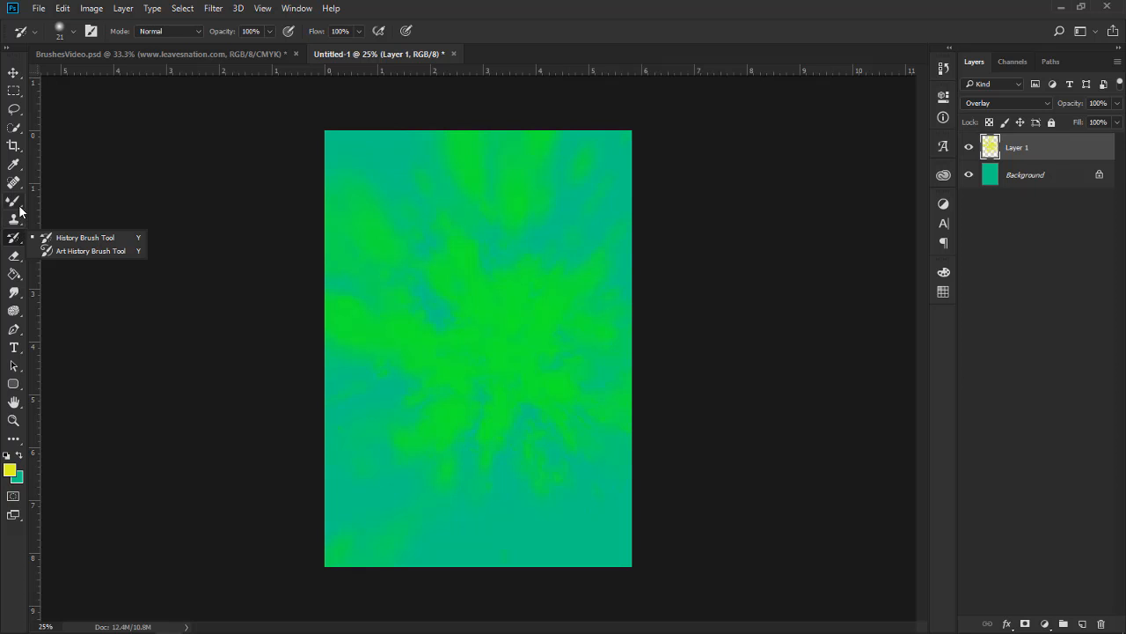
click(21, 208)
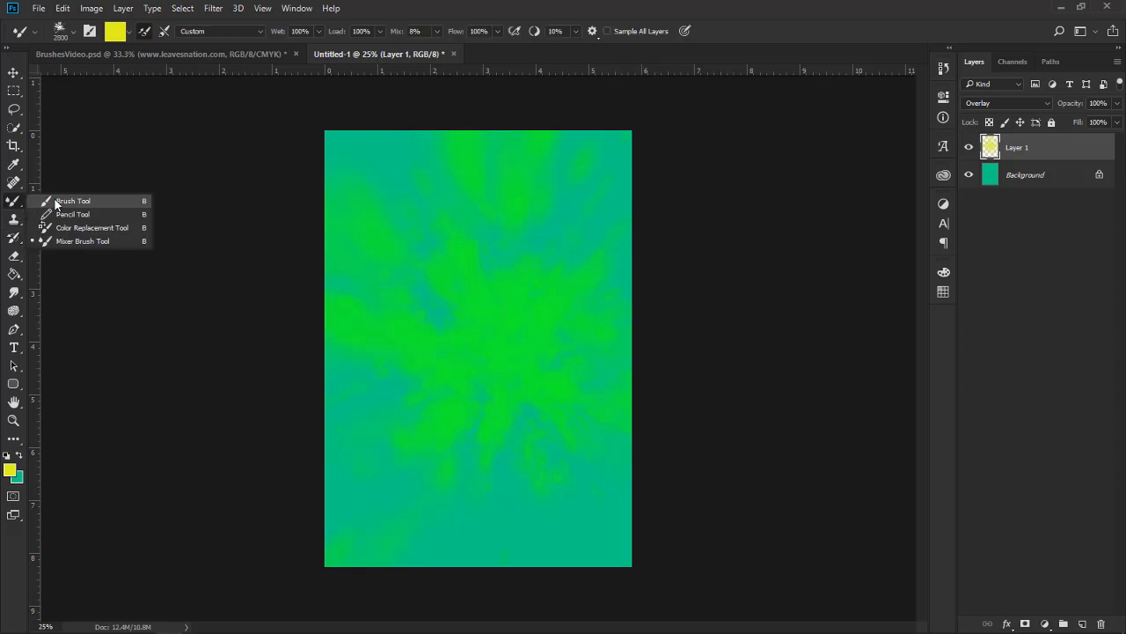
click(44, 202)
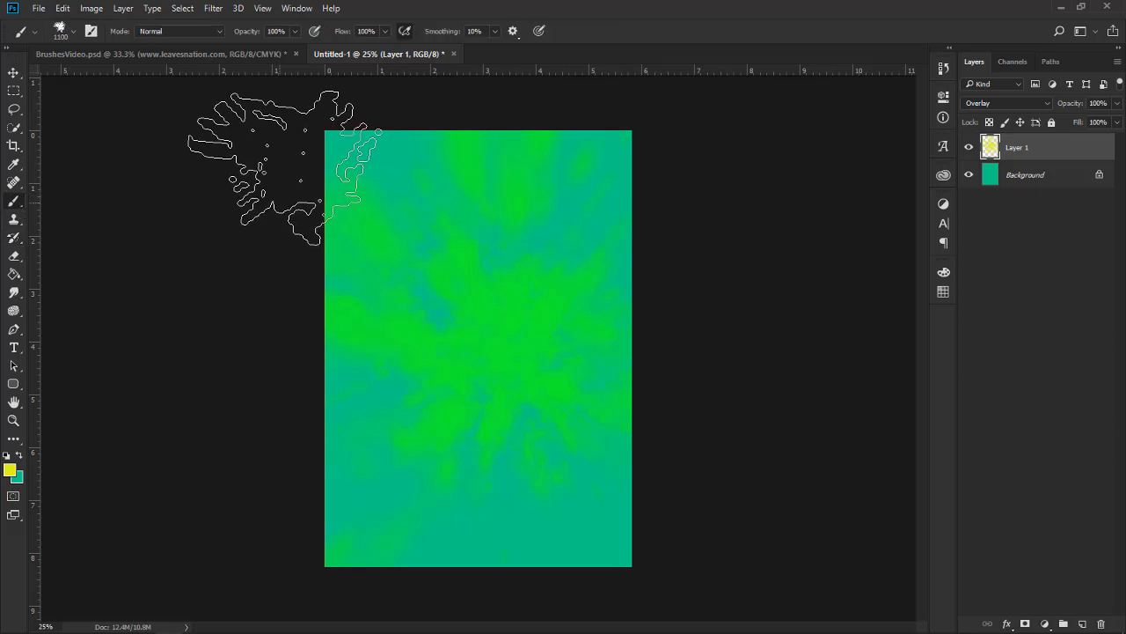
Delete the 20 Explosion Brushes group with all its brushes from the brush presets
click(73, 33)
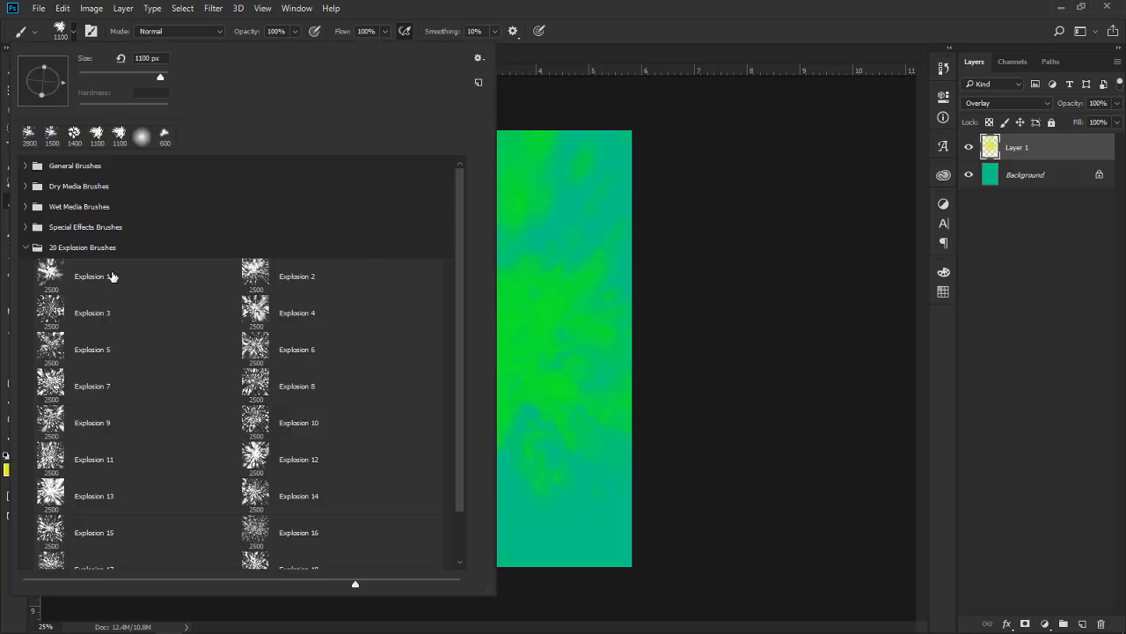
click(26, 247)
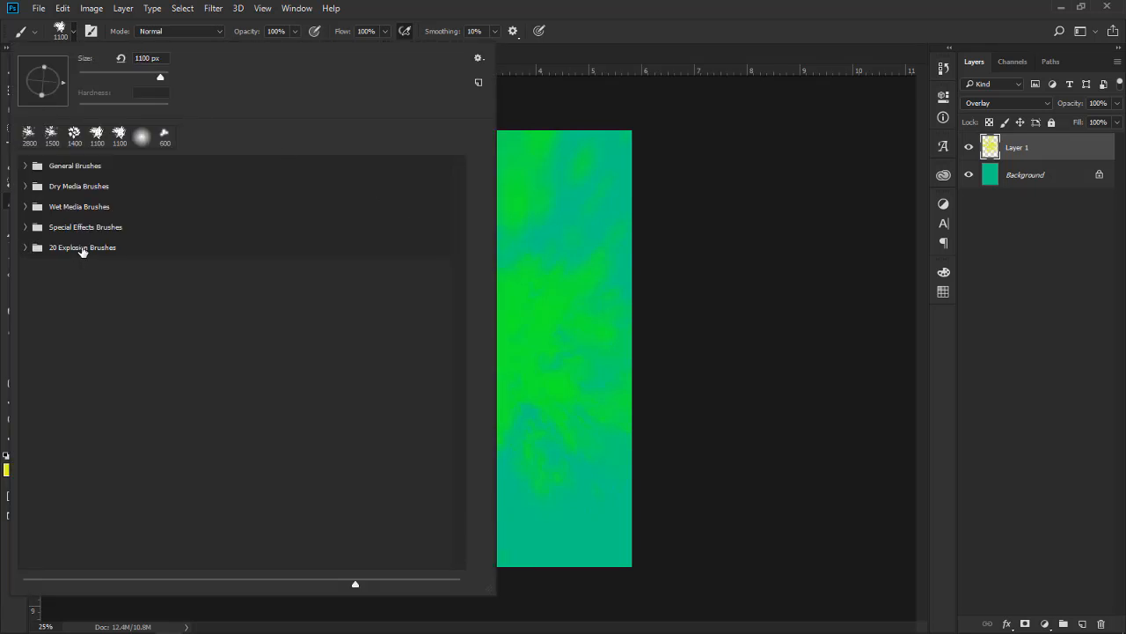
click(81, 247)
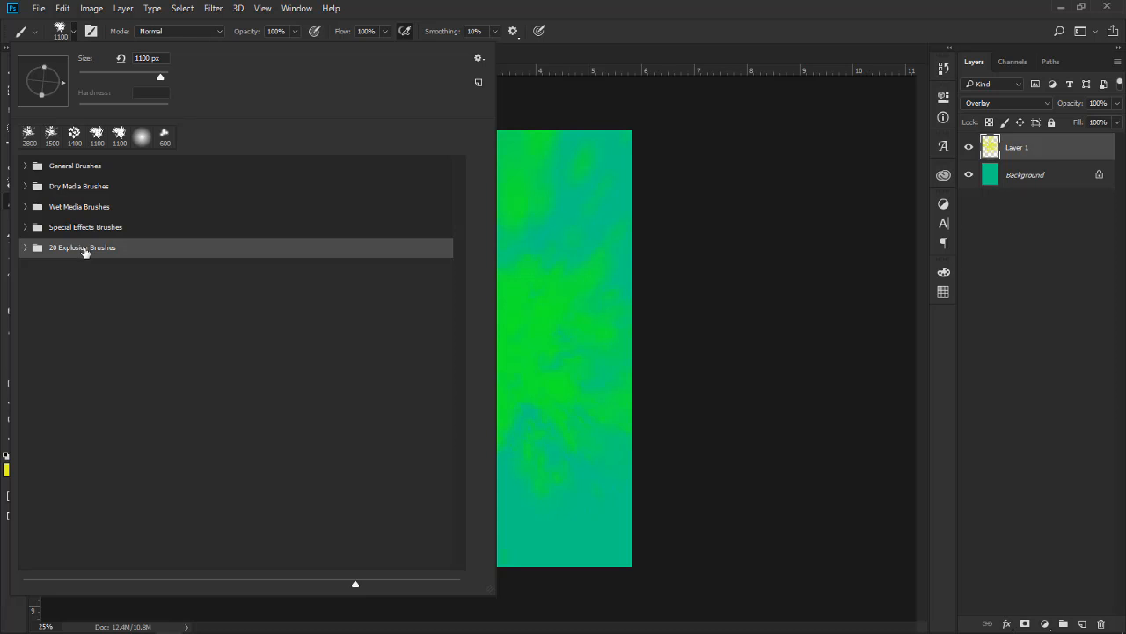
right_click(84, 252)
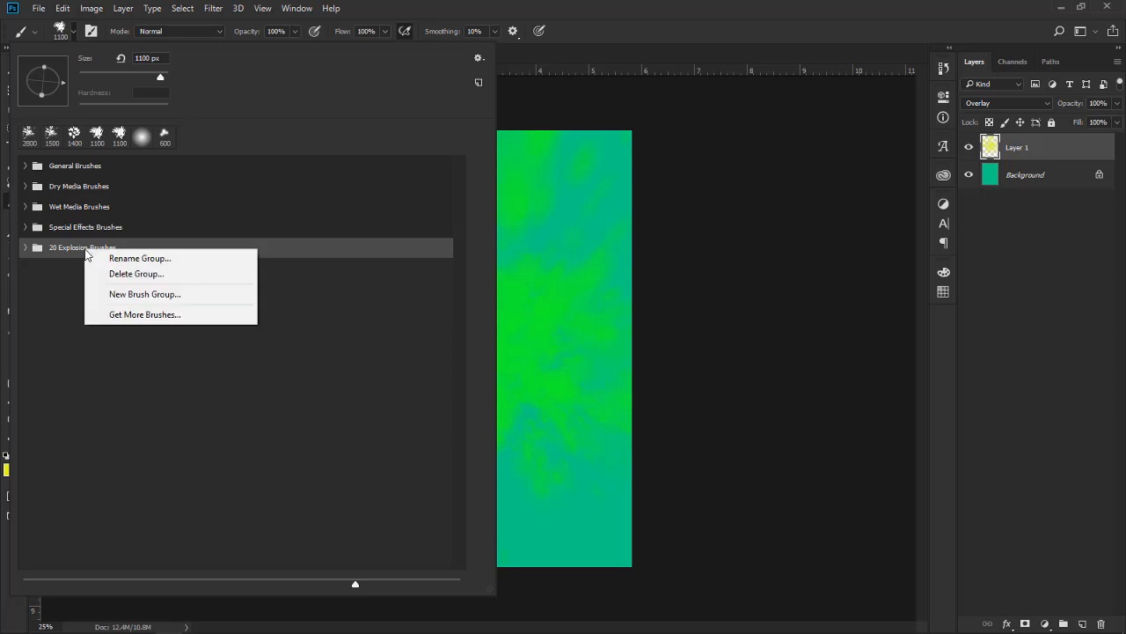
click(130, 272)
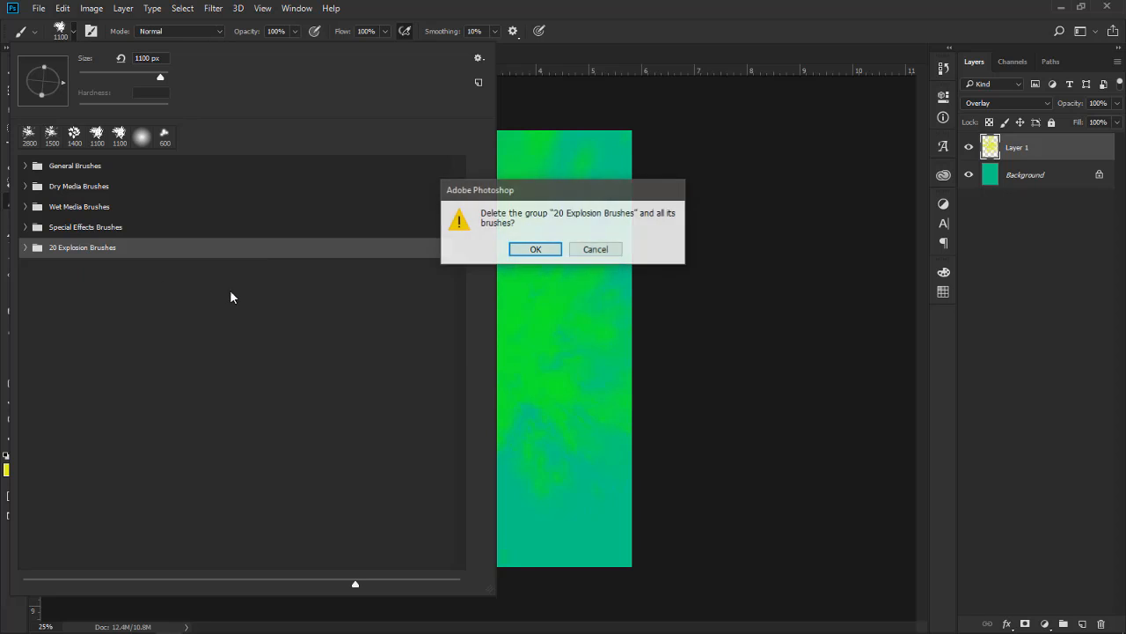
click(534, 249)
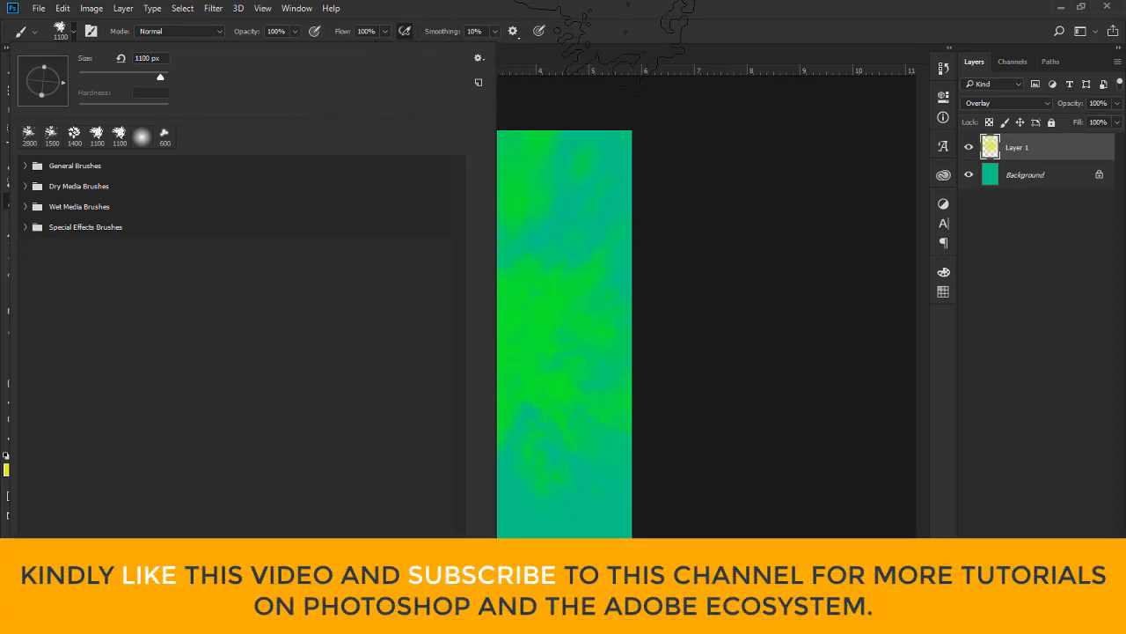
click(602, 10)
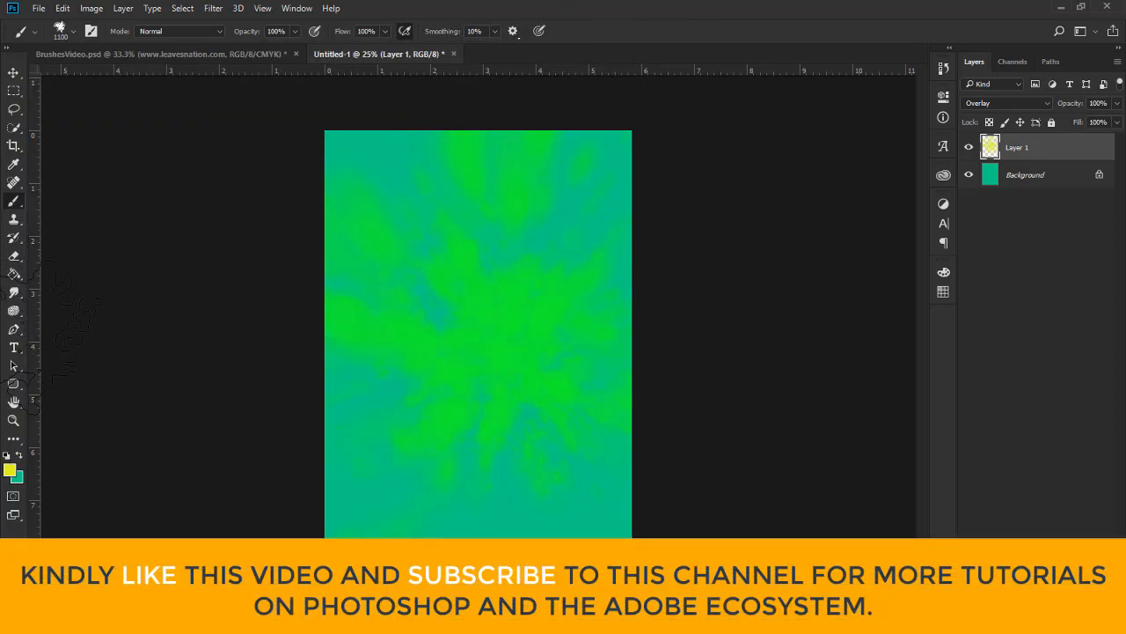